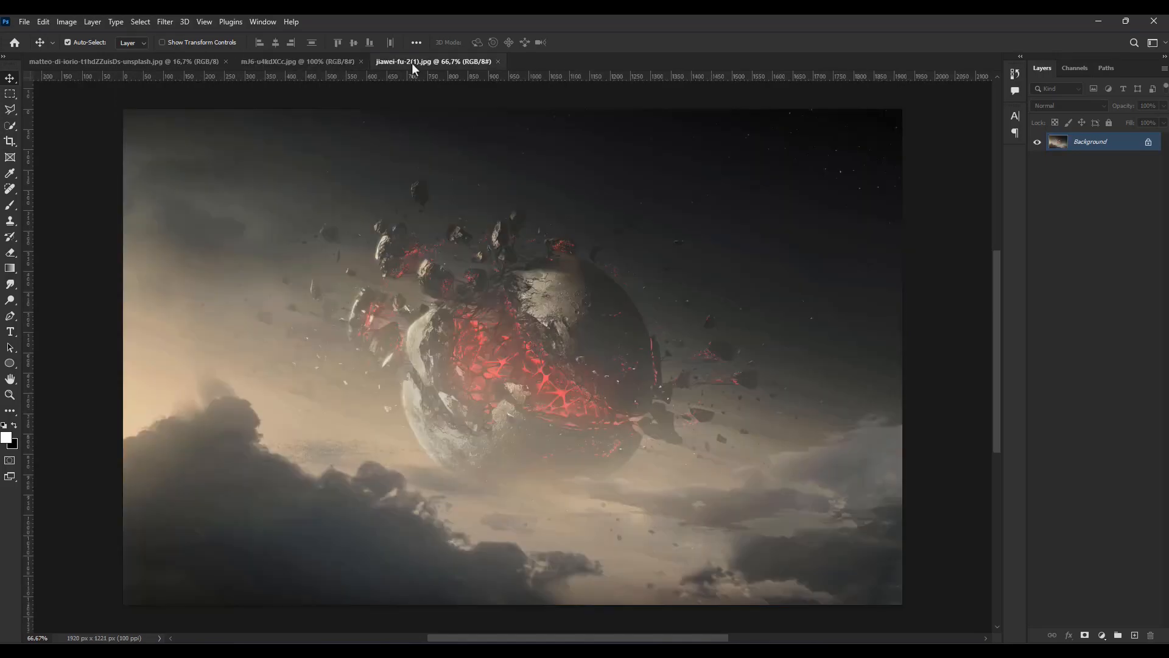
Duplicate the Background layer of the cave photo and select the landscape inside the cave opening with the Quick Selection tool.
left_click(161, 63)
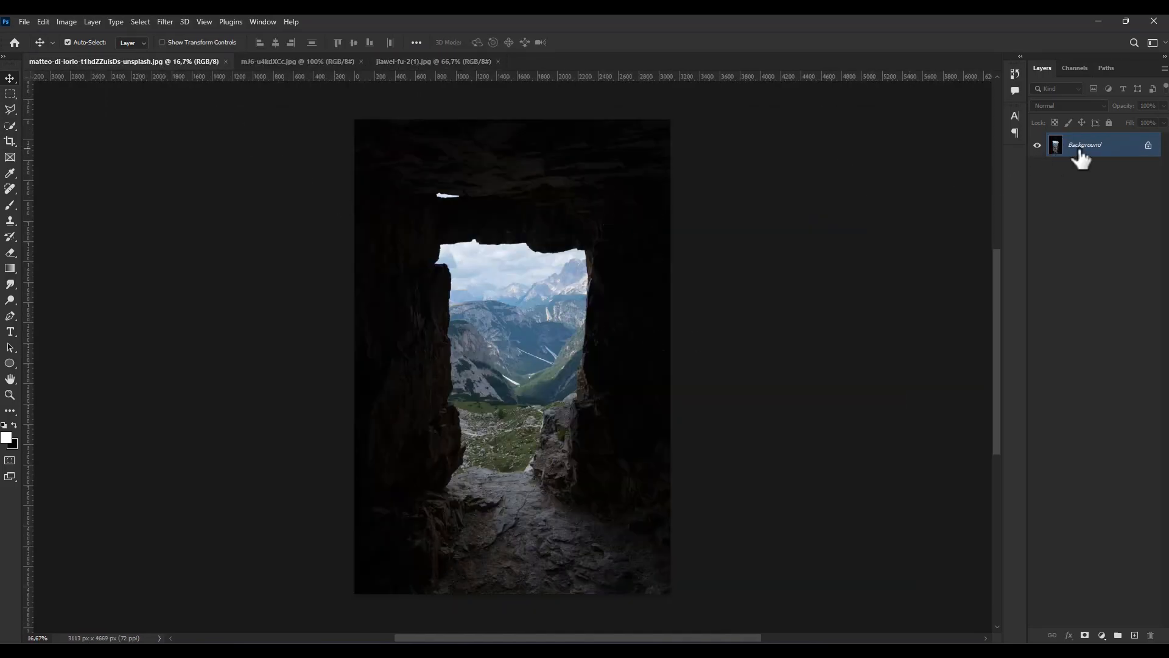
key("ctrl+j")
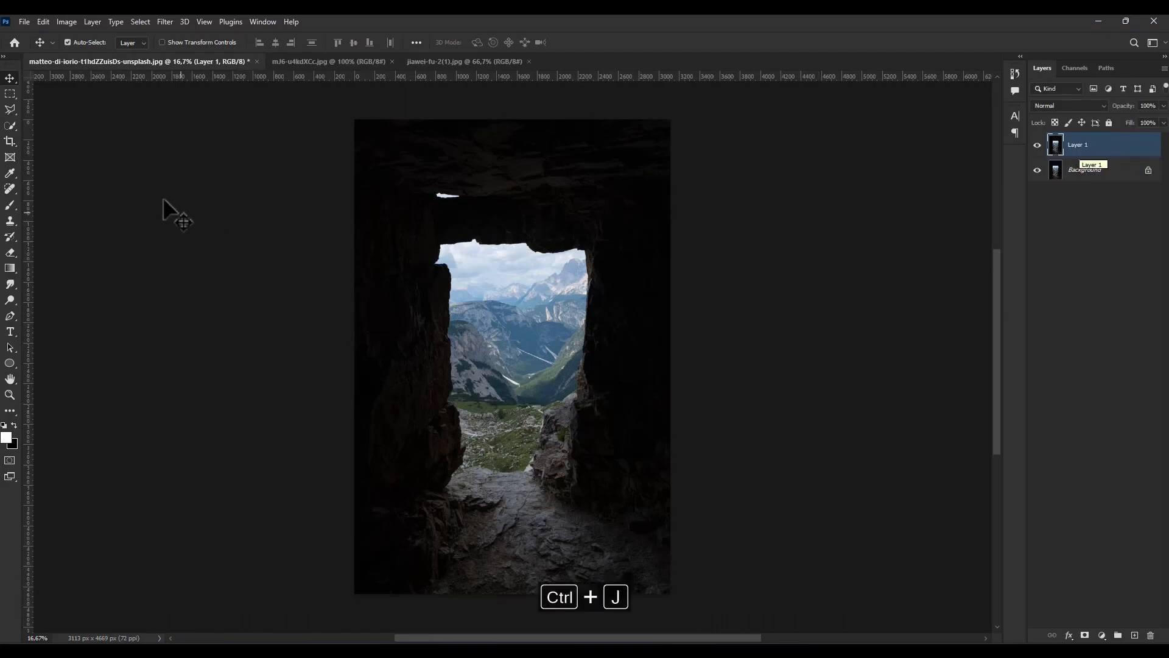
left_click(11, 127)
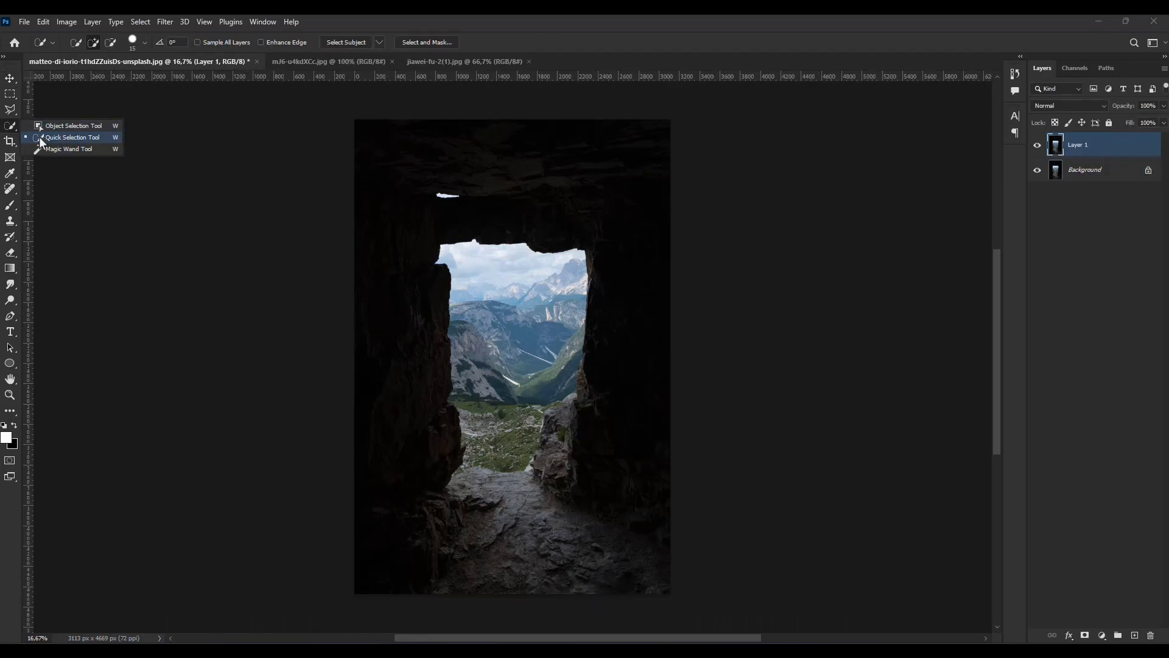
left_click(39, 139)
scroll(469, 317, "up", 3)
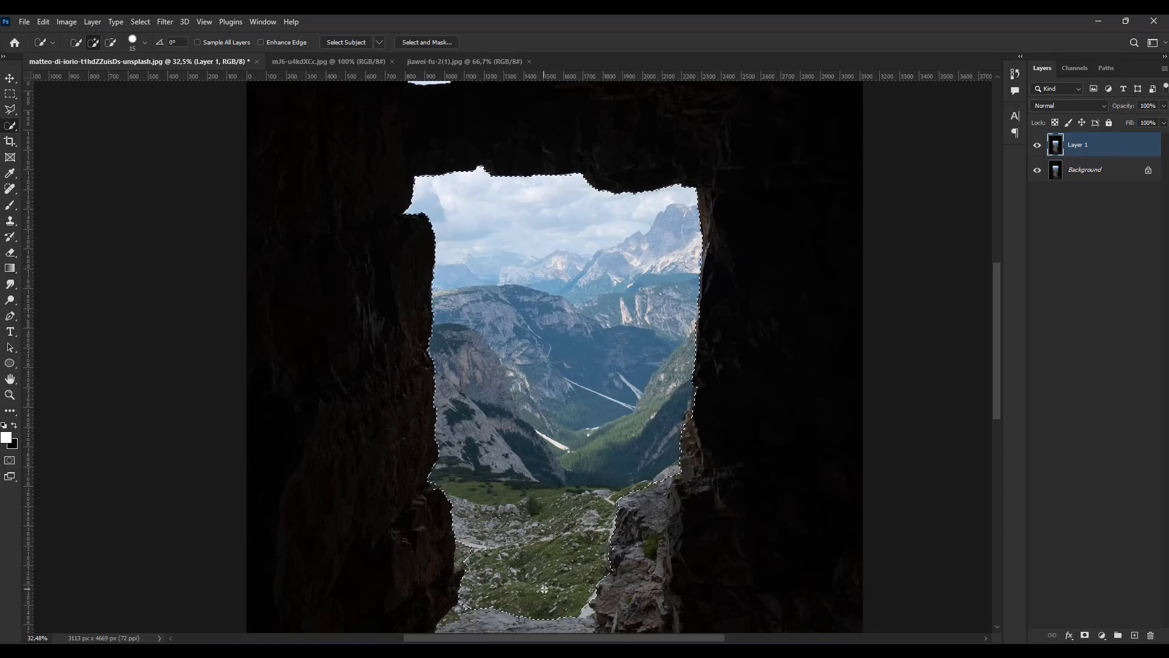
Refine the Quick Selection along the stone floor and the rocks bordering the lower part of the cave opening.
scroll(454, 566, "up", 5)
left_click(882, 504)
left_click_drag(487, 481, 405, 535)
scroll(485, 428, "down", 5)
scroll(741, 350, "up", 6)
left_click_drag(814, 174, 784, 376)
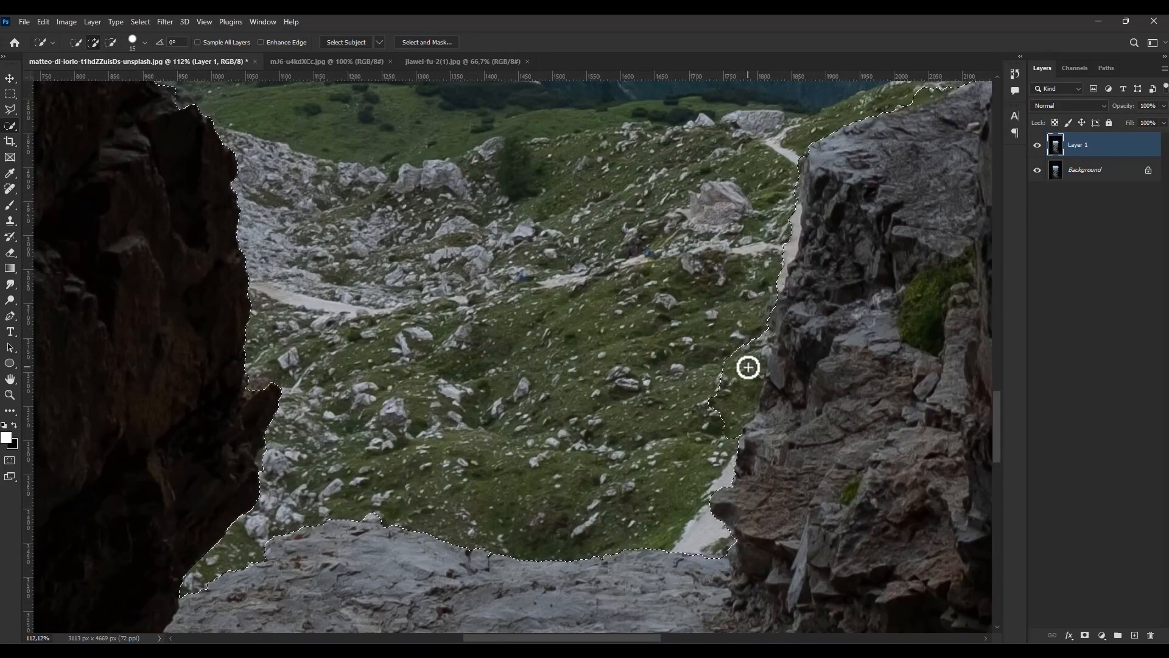
scroll(753, 341, "up", 4)
left_click(93, 42)
scroll(755, 329, "down", 4)
scroll(737, 360, "down", 3)
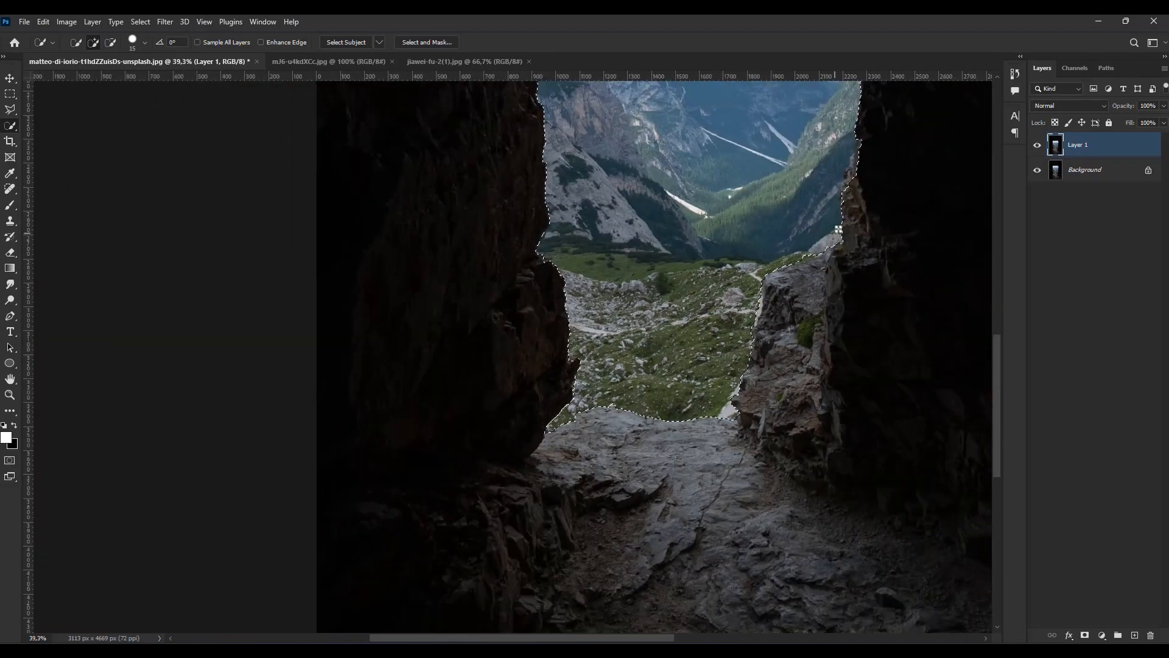
Subtract the rock along the right edge of the opening from the selection, using a 3-pixel Quick Selection brush.
scroll(877, 193, "up", 5)
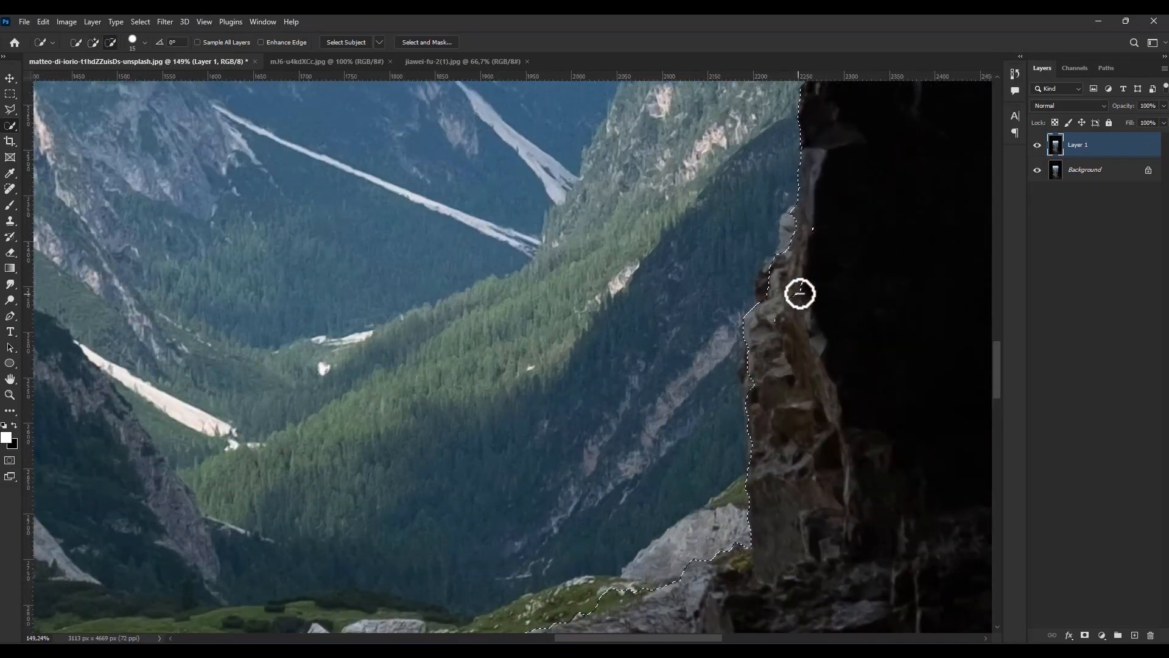
key("bracketleft")
key("bracketleft")
key("bracketleft")
key("bracketleft")
key("bracketleft")
key("bracketleft")
key("bracketleft")
key("bracketleft")
scroll(798, 246, "up", 3)
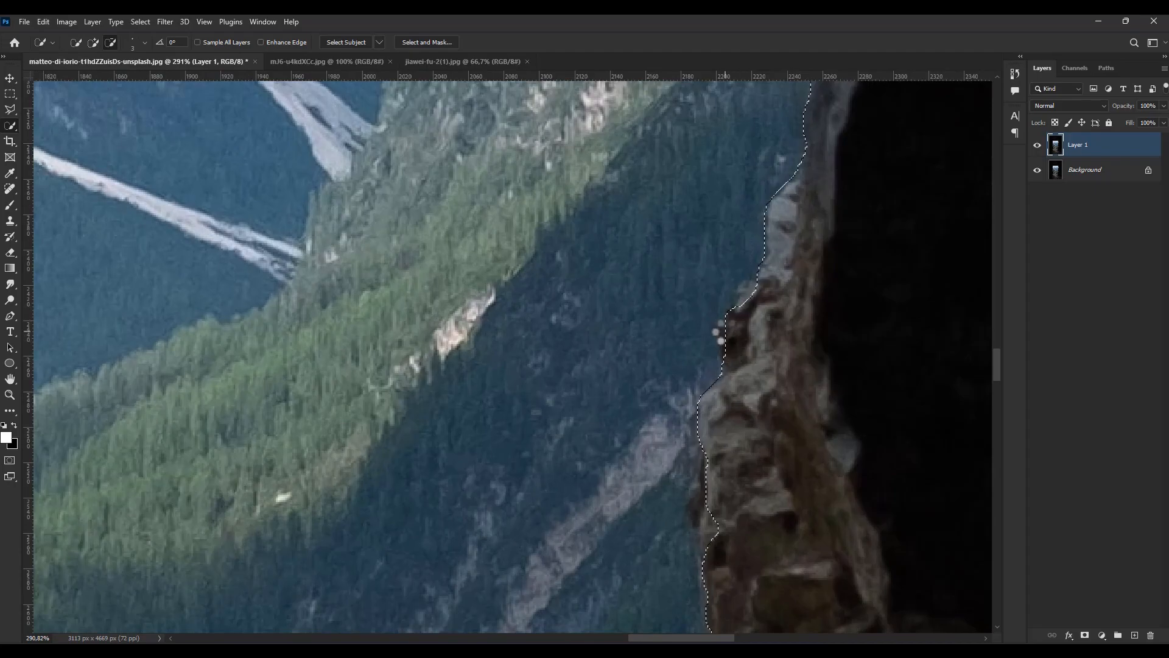
scroll(719, 337, "down", 5)
scroll(569, 307, "up", 3)
scroll(517, 225, "down", 3)
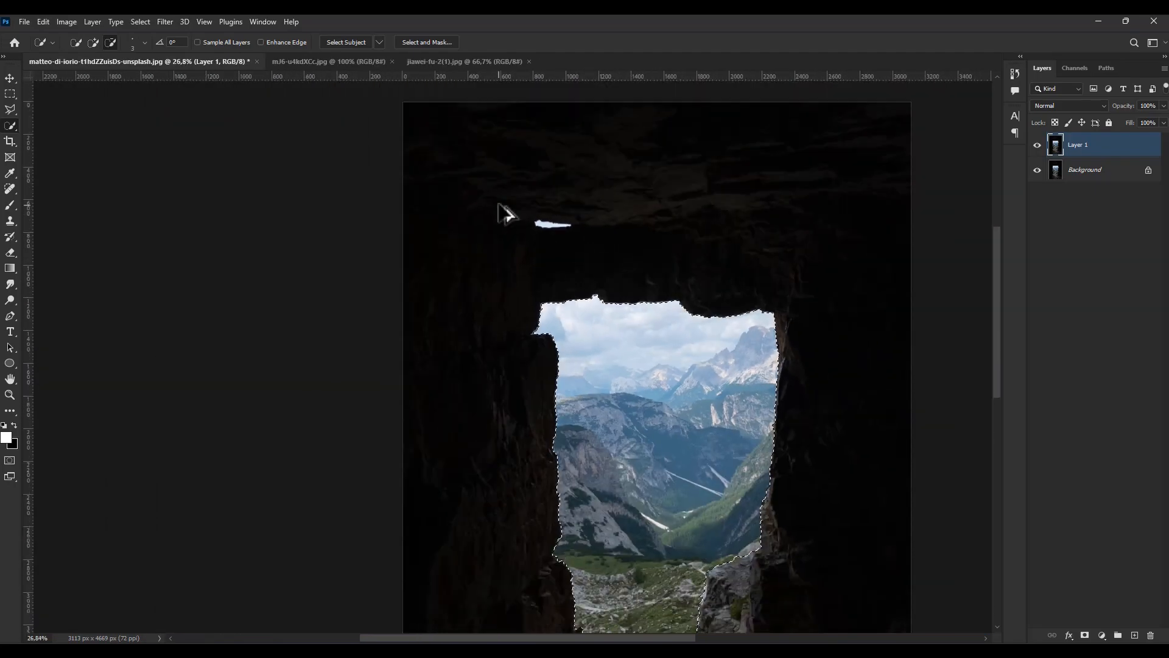
Add the small bright gap in the rock above the cave opening to the selection.
scroll(516, 225, "up", 3)
scroll(664, 243, "down", 1)
scroll(759, 518, "down", 5)
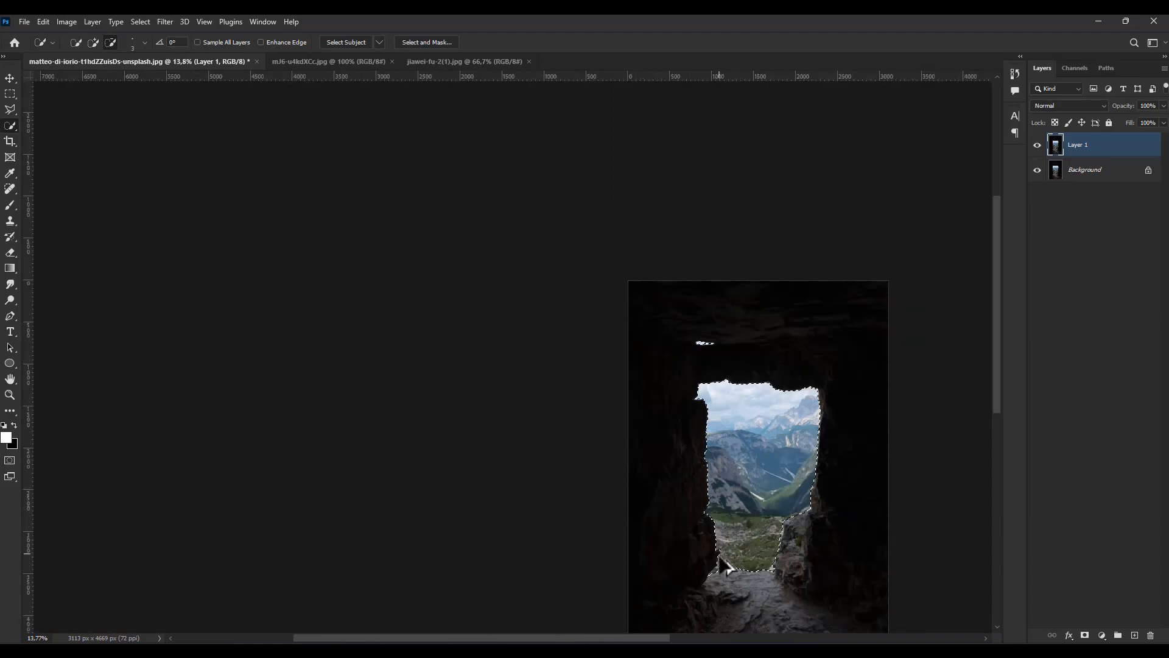
Expand the landscape selection slightly outward and check its outline along the rock edges.
scroll(729, 571, "up", 7)
left_click(141, 24)
mouse_move(201, 208)
left_click(295, 231)
key("Return")
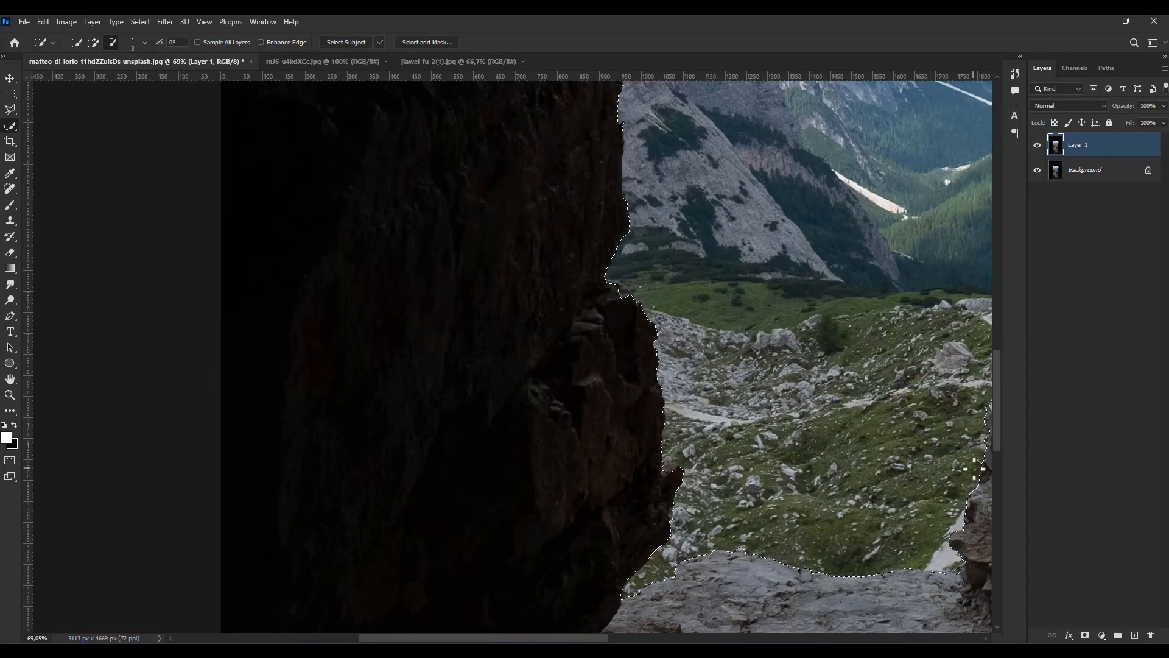
scroll(751, 292, "up", 2)
scroll(666, 553, "down", 4)
scroll(874, 201, "up", 5)
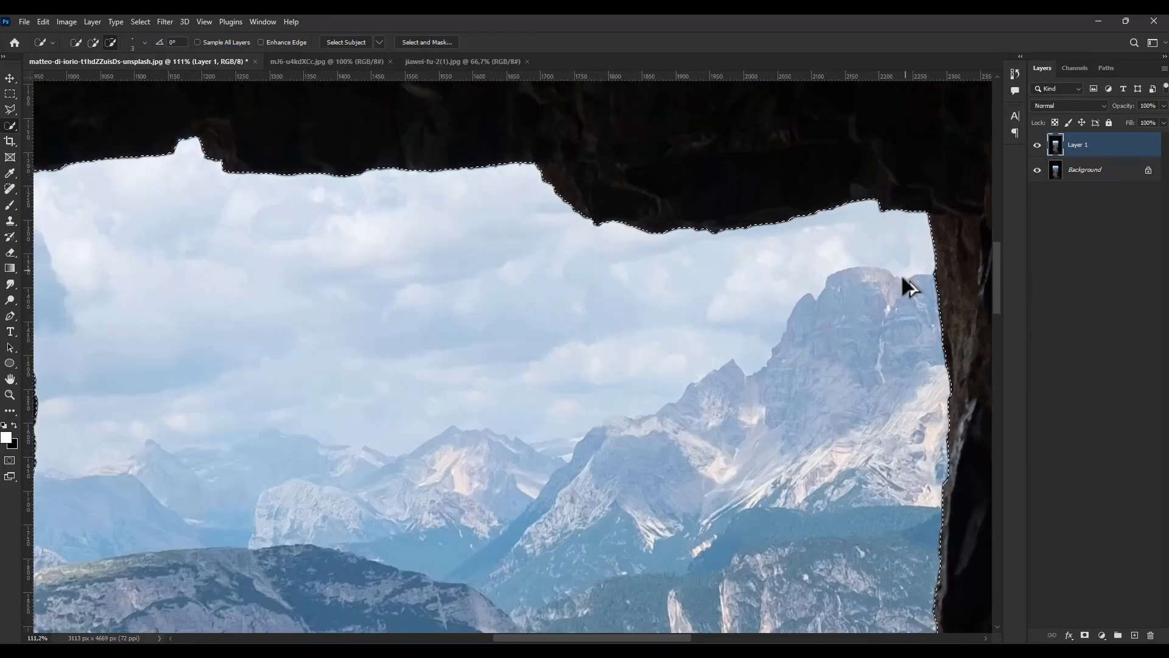
scroll(872, 327, "down", 8)
Turn the selection into a layer mask on Layer 1 and hide the Background layer.
left_click(1084, 635)
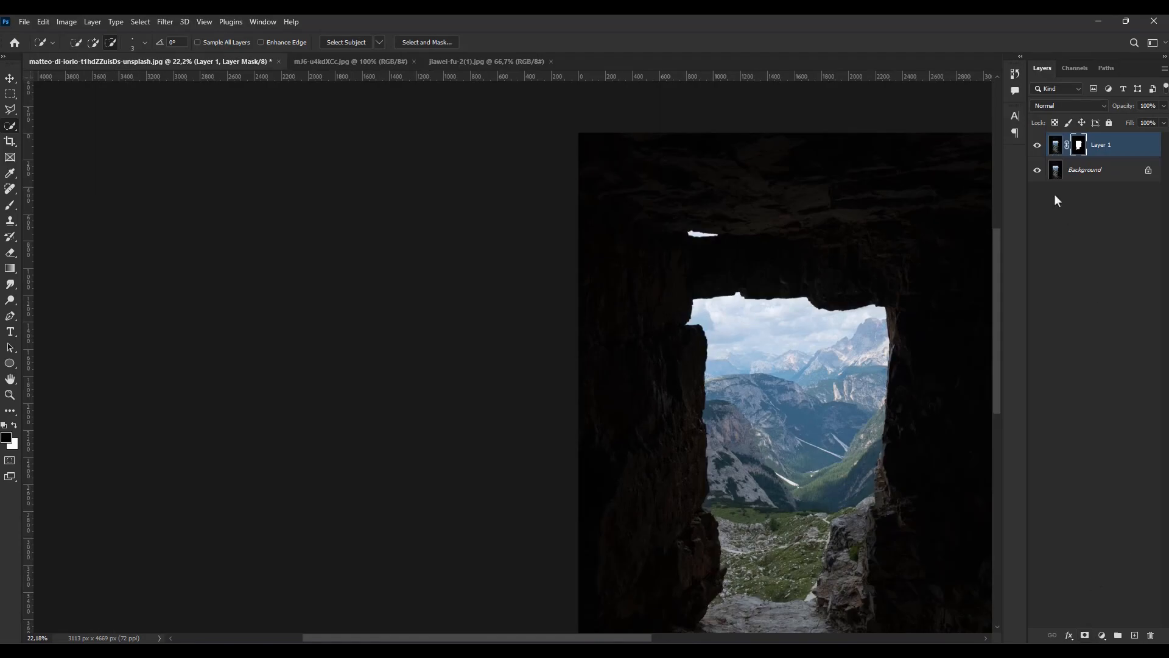
left_click(1037, 170)
key("ctrl+2")
Invert the mask of Layer 1 so the cave stays visible and the opening becomes transparent.
key("ctrl+i")
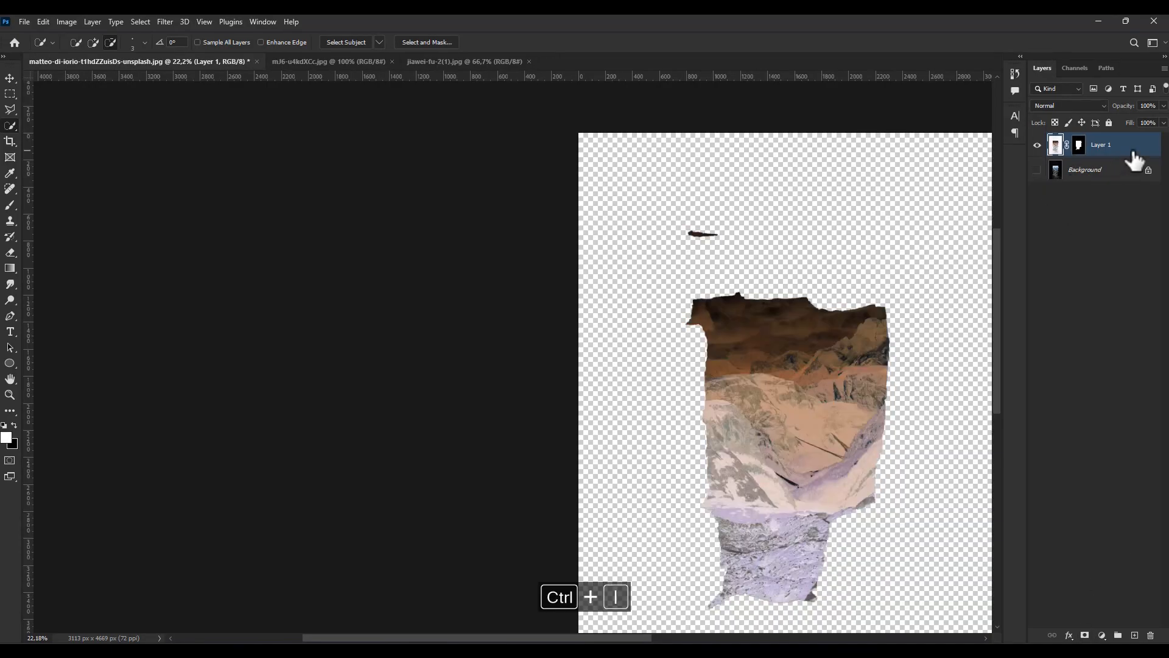
key("ctrl+i")
left_click(1079, 147)
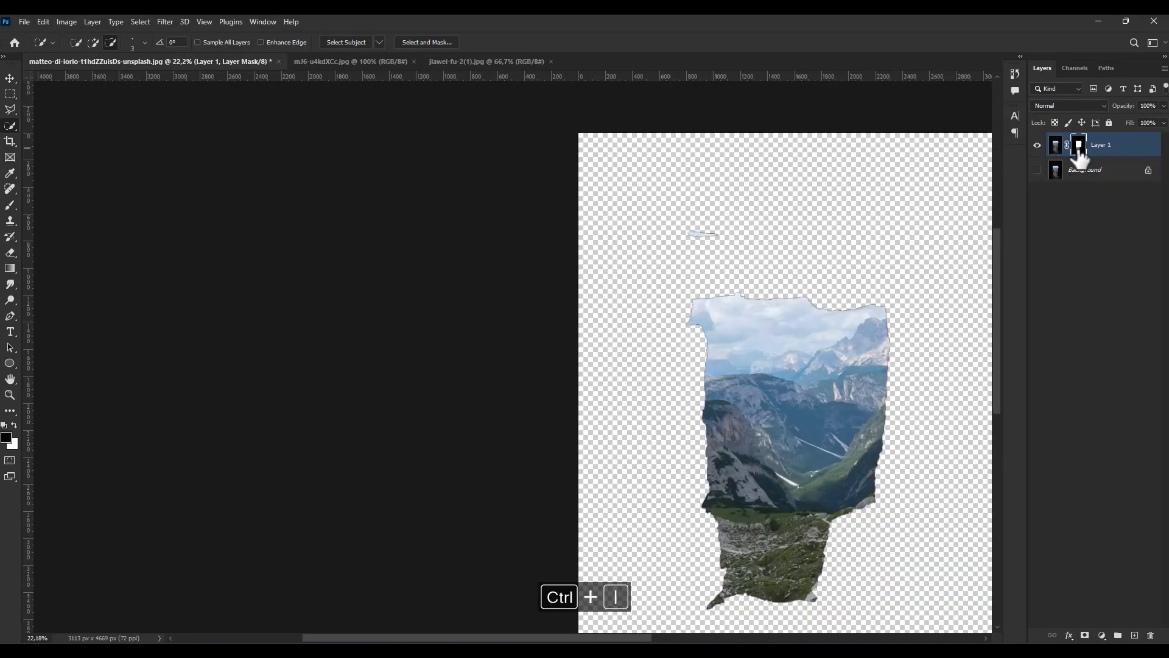
key("ctrl+i")
scroll(760, 383, "up", 6)
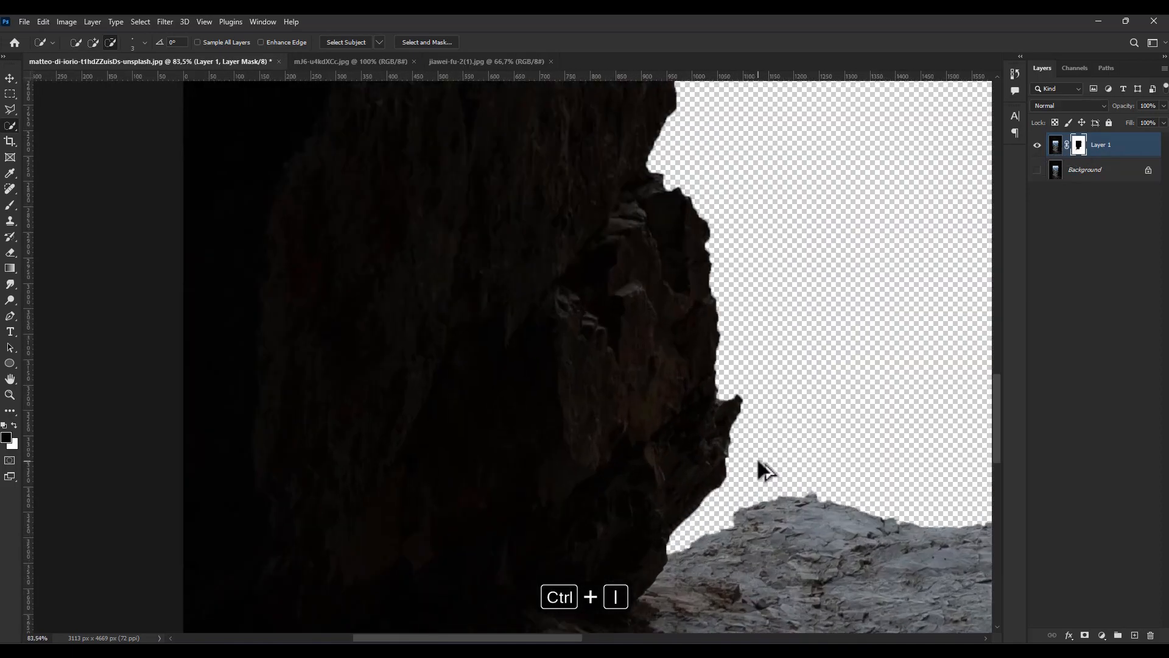
scroll(756, 456, "up", 3)
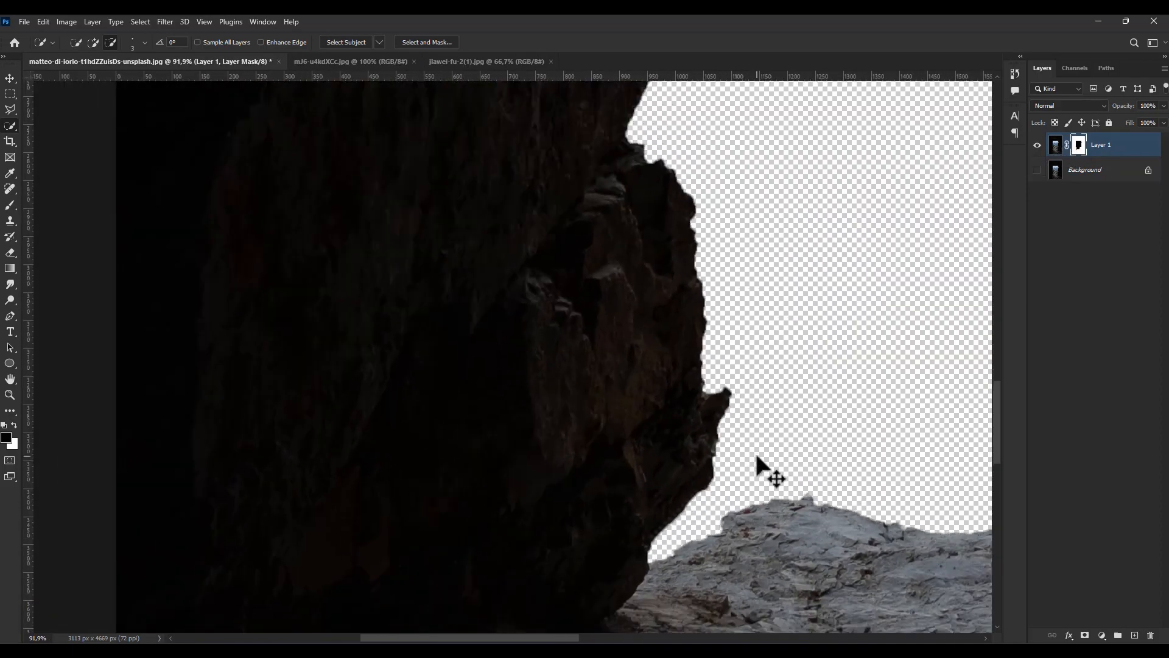
scroll(756, 458, "down", 7)
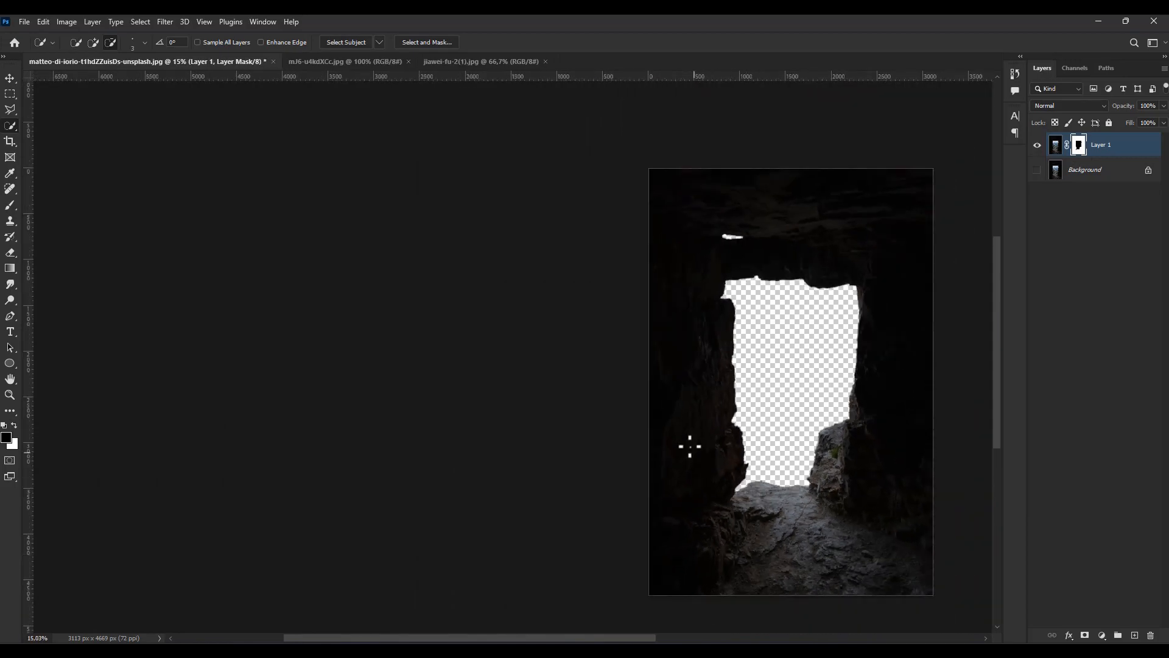
Copy a rectangular area around the astronaut seen from behind in the orange desert photo.
left_click(12, 83)
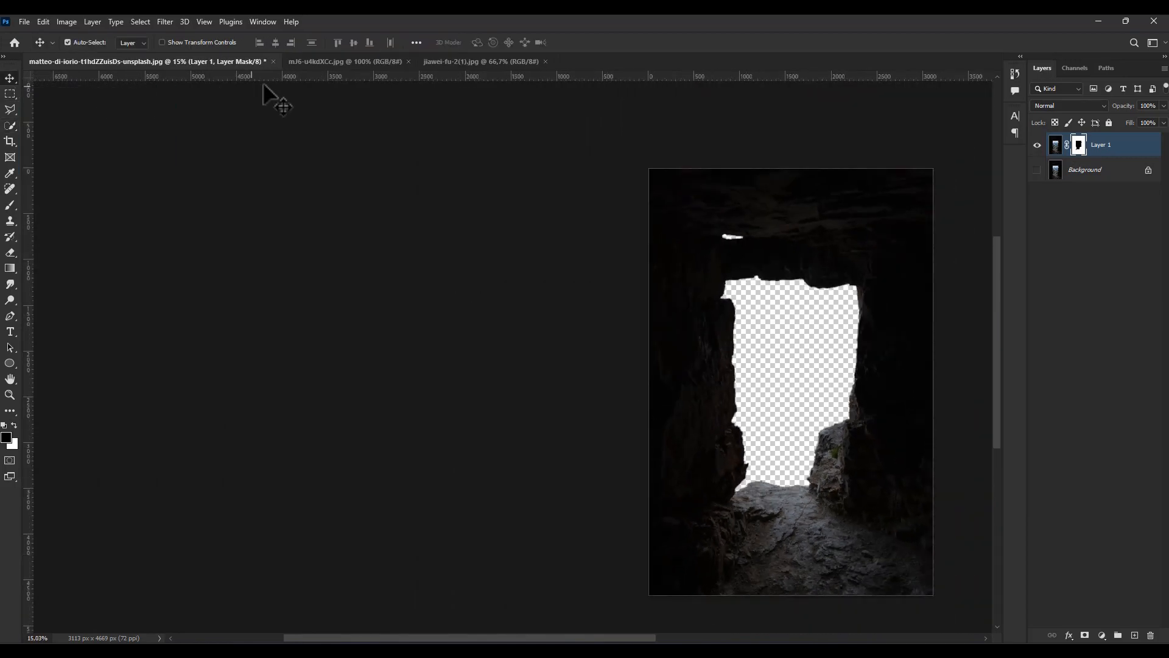
left_click(313, 64)
key("m")
left_click_drag(677, 235, 888, 565)
key("ctrl+c")
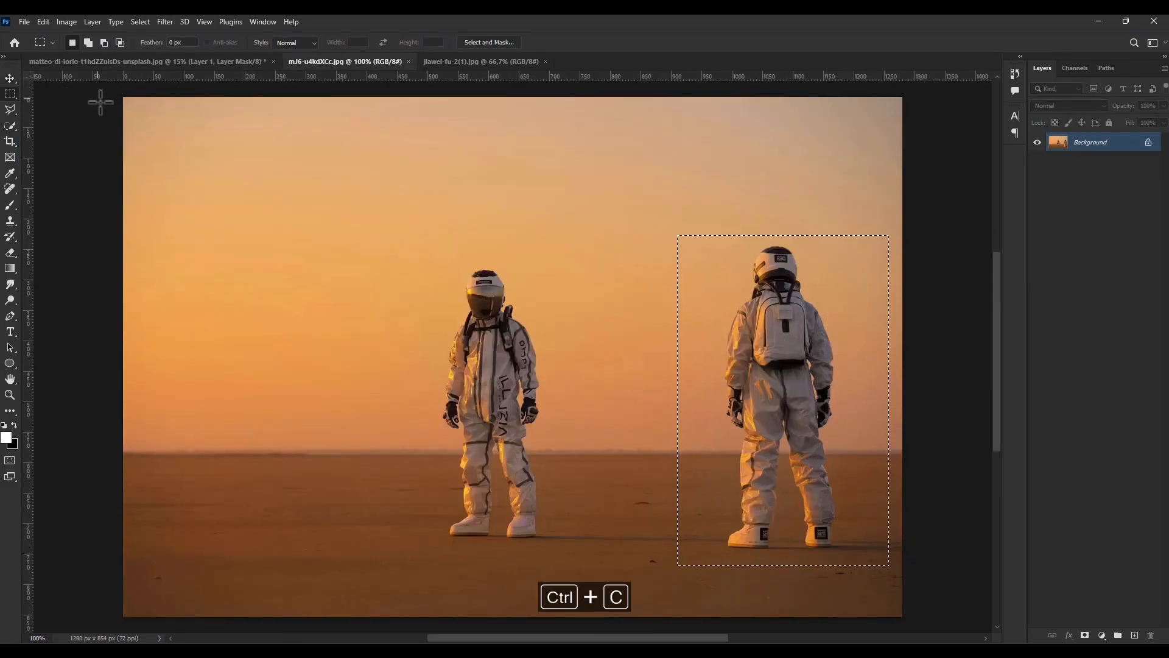
Paste the copied astronaut into the cave document and scale it to about 338.5% within the opening.
left_click(130, 59)
key("ctrl+v")
left_click(9, 77)
key("ctrl+t")
left_click_drag(807, 358, 846, 299)
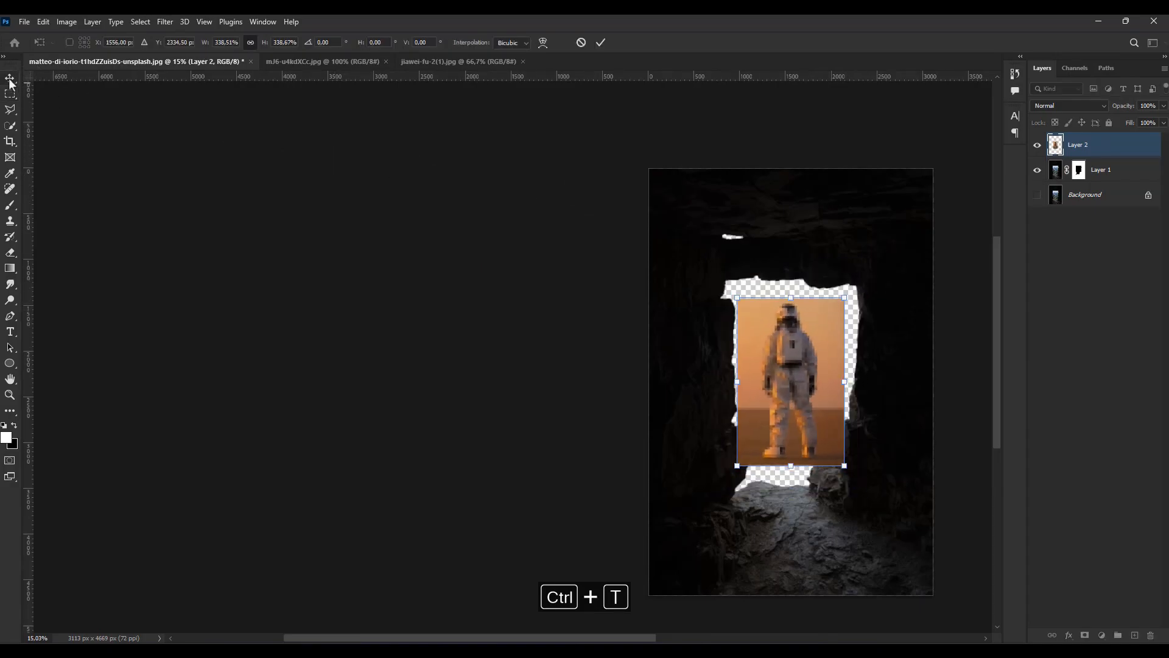
key("Return")
Select the astronaut on Layer 2 automatically with the Subject selection.
scroll(824, 420, "up", 3)
left_click(140, 22)
left_click(161, 168)
left_click(10, 126)
scroll(755, 496, "up", 11)
scroll(824, 573, "up", 1)
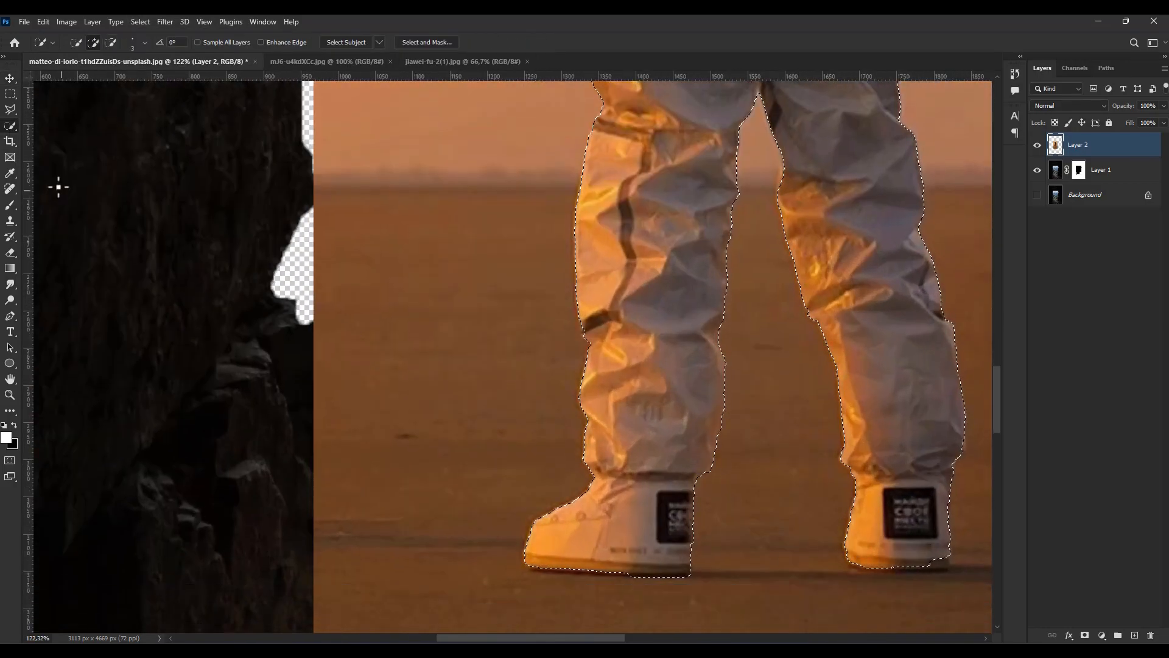
Add the missing sole of the astronaut's right boot to the selection with the Polygonal Lasso.
key("l")
left_click(852, 566)
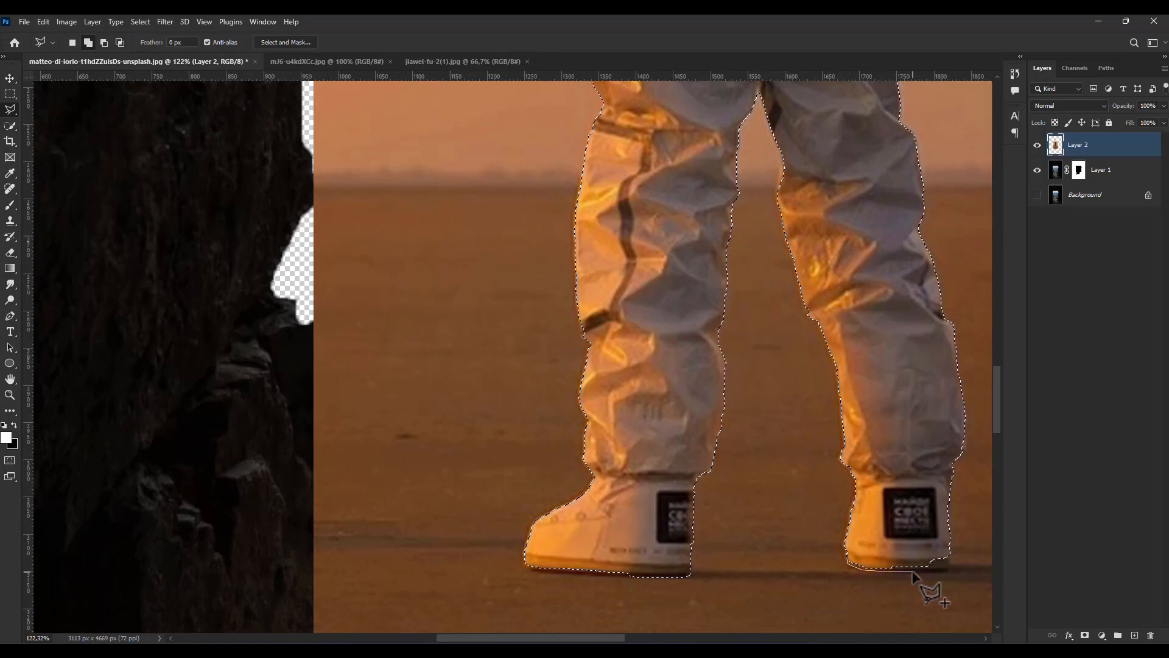
double_click(950, 553)
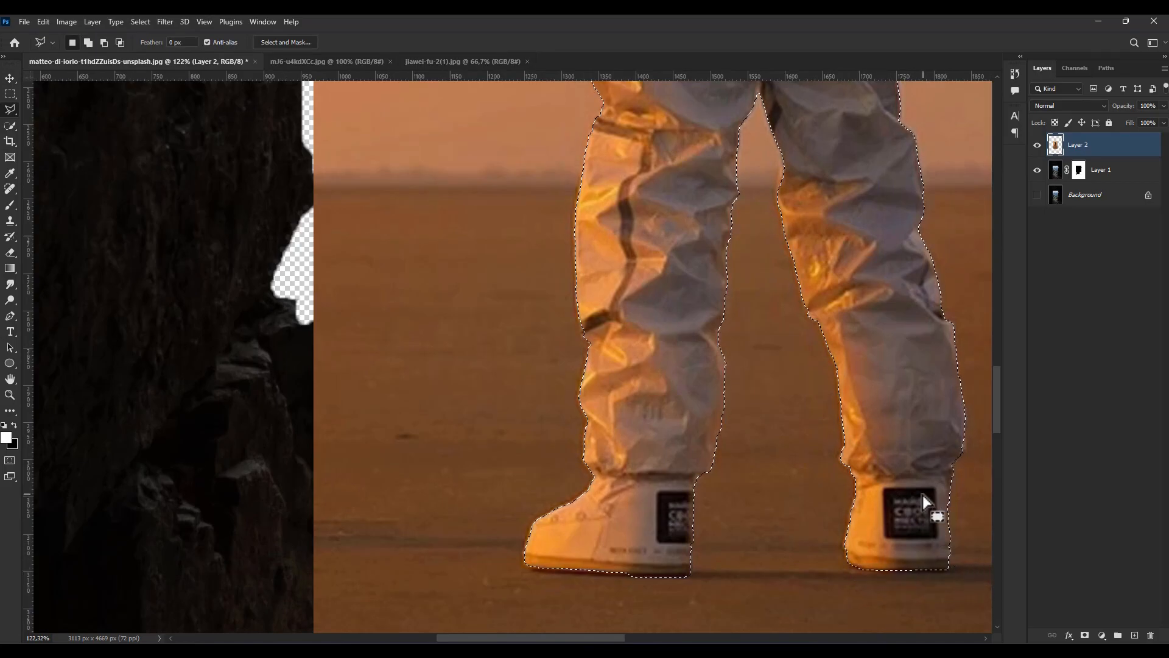
scroll(908, 424, "down", 4)
scroll(908, 424, "up", 2)
Subtract the background gaps between the astronaut's left hand and body from the selection with Quick Selection.
scroll(804, 335, "up", 4)
key("w")
scroll(619, 217, "up", 10)
mouse_move(622, 222)
left_mouse_down()
mouse_move(621, 248)
mouse_move(627, 196)
left_mouse_up()
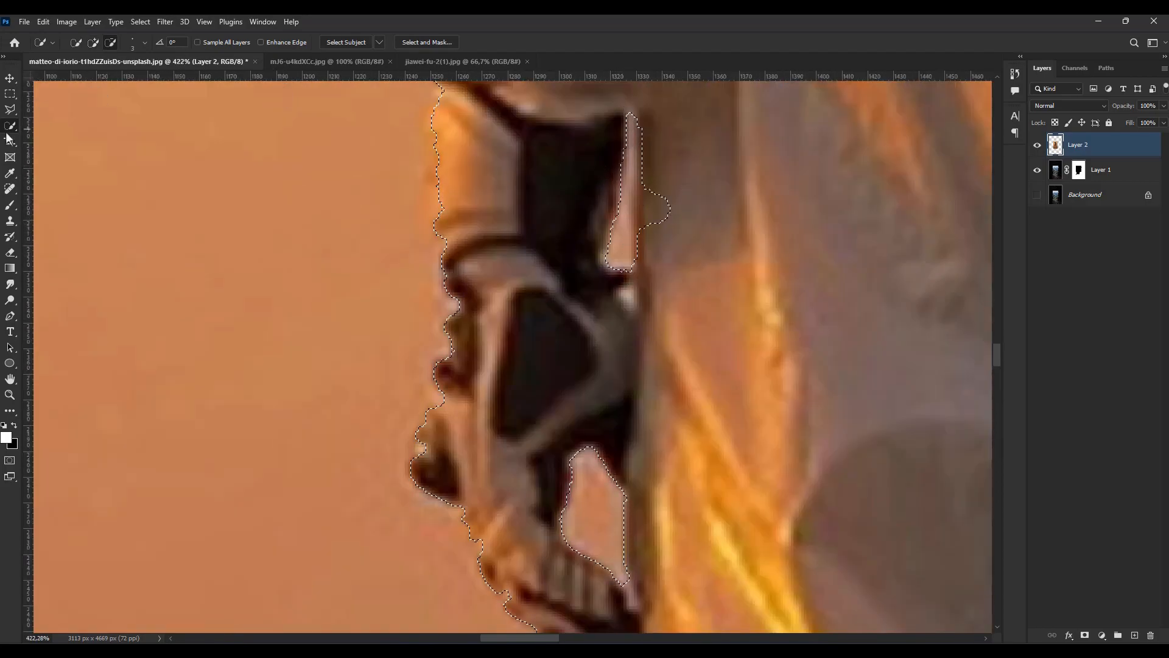
Add the wrongly removed strip of the suit beside the left wrist back to the selection with the Polygonal Lasso.
key("l")
left_click(637, 268, "shift")
left_click(640, 114)
left_click(668, 107)
left_click(725, 213)
left_click(637, 269)
Subtract the two background gaps between the astronaut's right arm and body using a larger Quick Selection brush.
scroll(673, 322, "down", 10)
scroll(964, 332, "up", 7)
key("w")
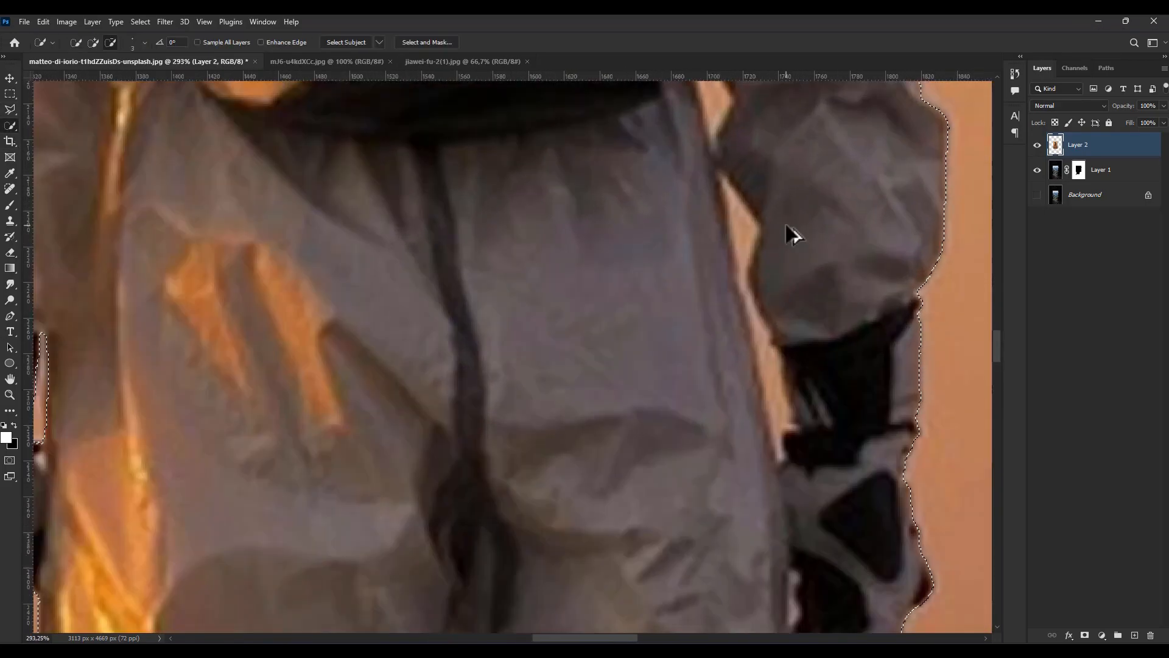
key("]")
key("]")
key("]")
left_click_drag(741, 269, 775, 405)
scroll(751, 316, "up", 3)
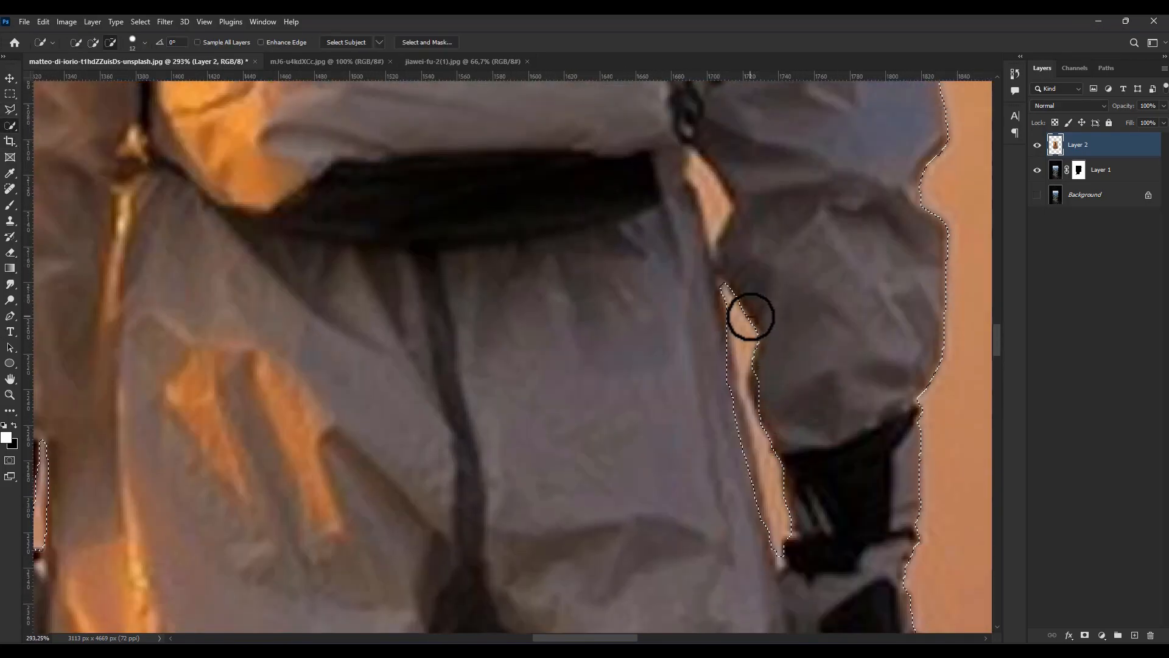
left_click_drag(692, 168, 723, 246)
key("l")
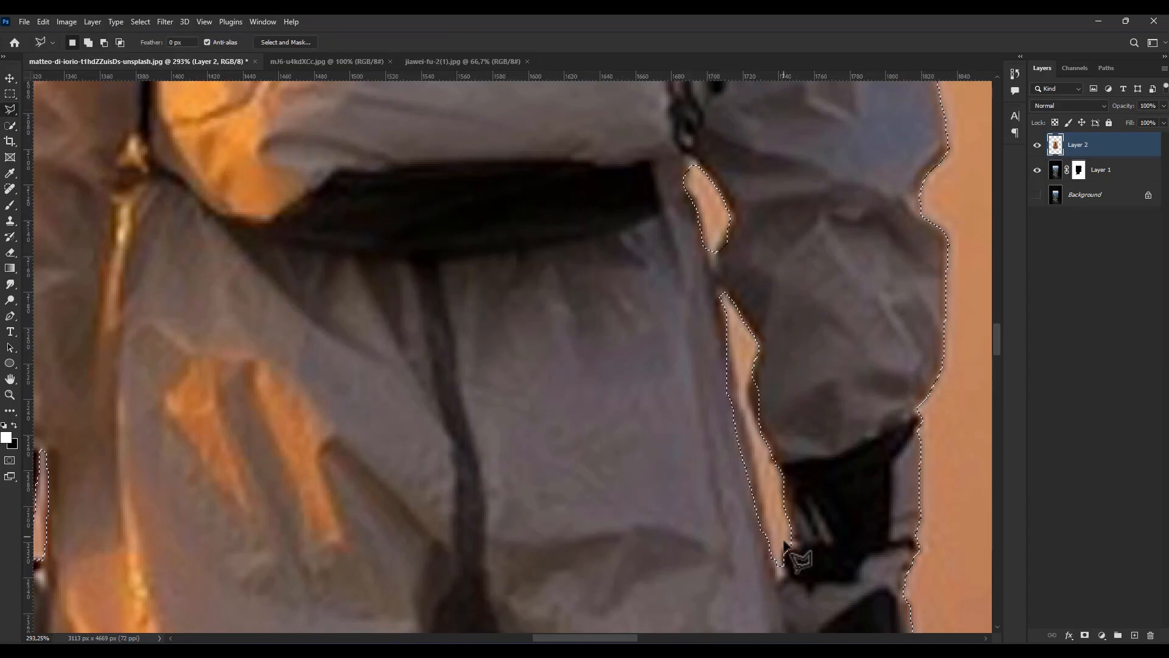
scroll(739, 339, "up", 1)
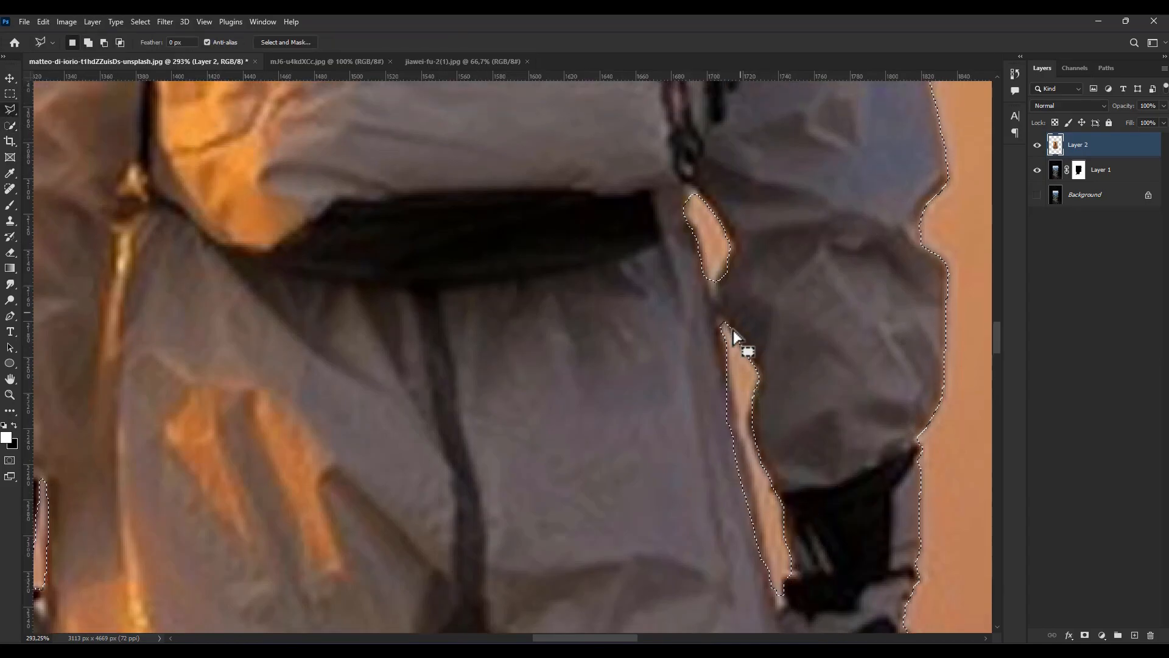
scroll(738, 341, "down", 8)
scroll(660, 331, "down", 3)
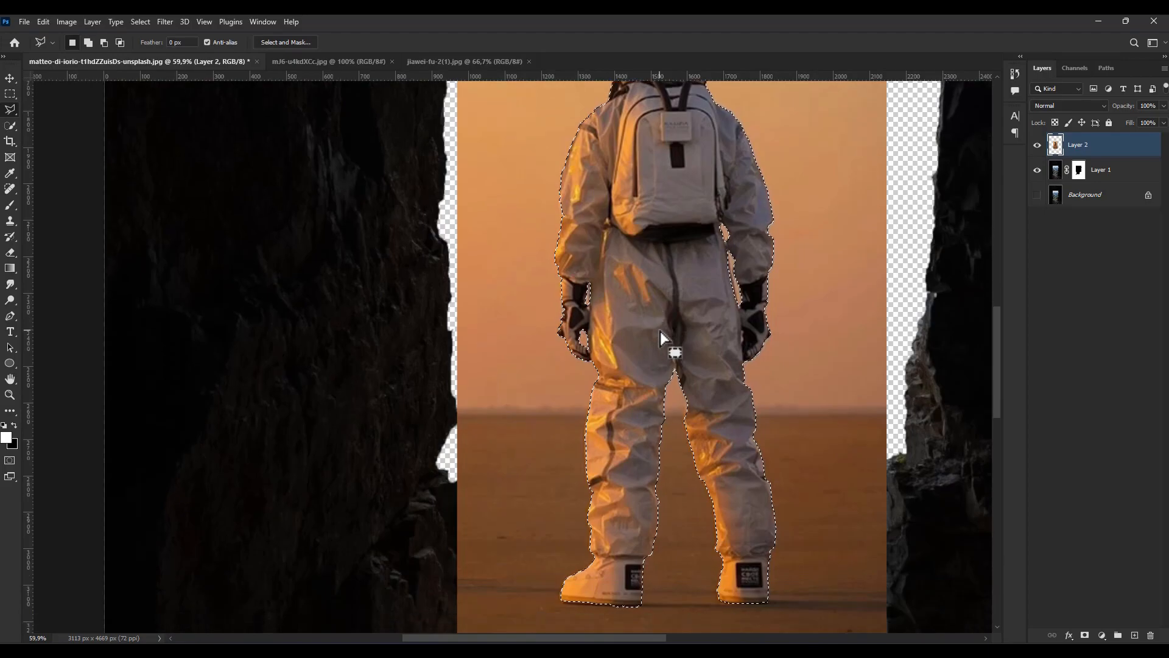
Smooth the astronaut selection with a 2-pixel sample radius and apply it as a layer mask on Layer 2.
left_click(140, 22)
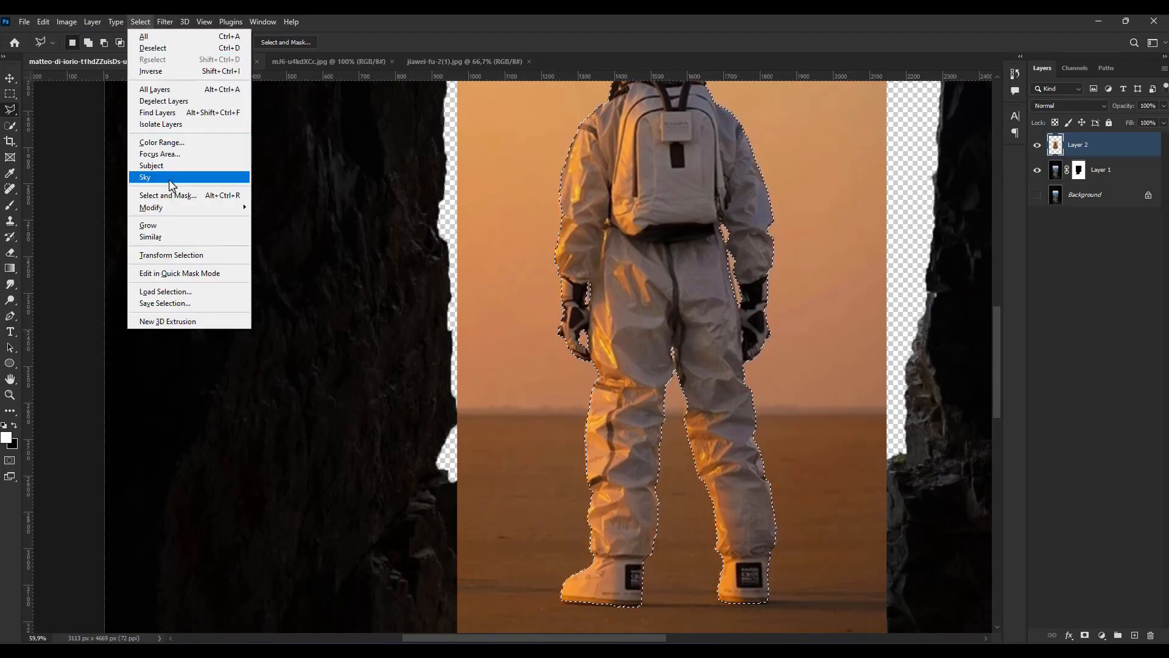
mouse_move(177, 207)
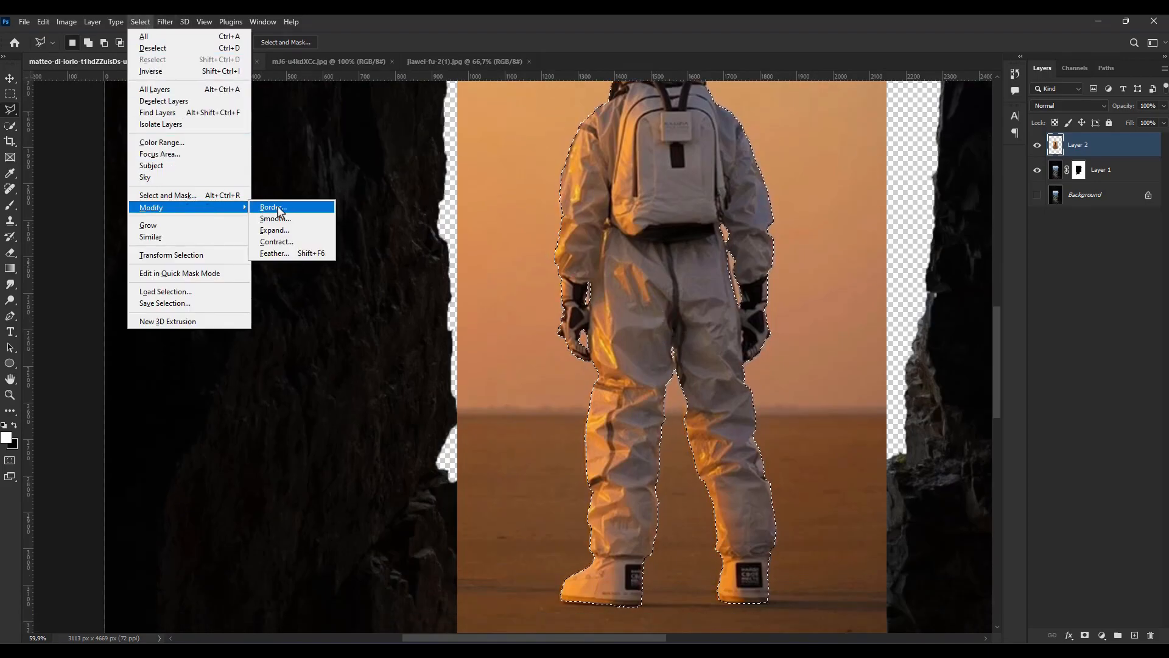
left_click(294, 218)
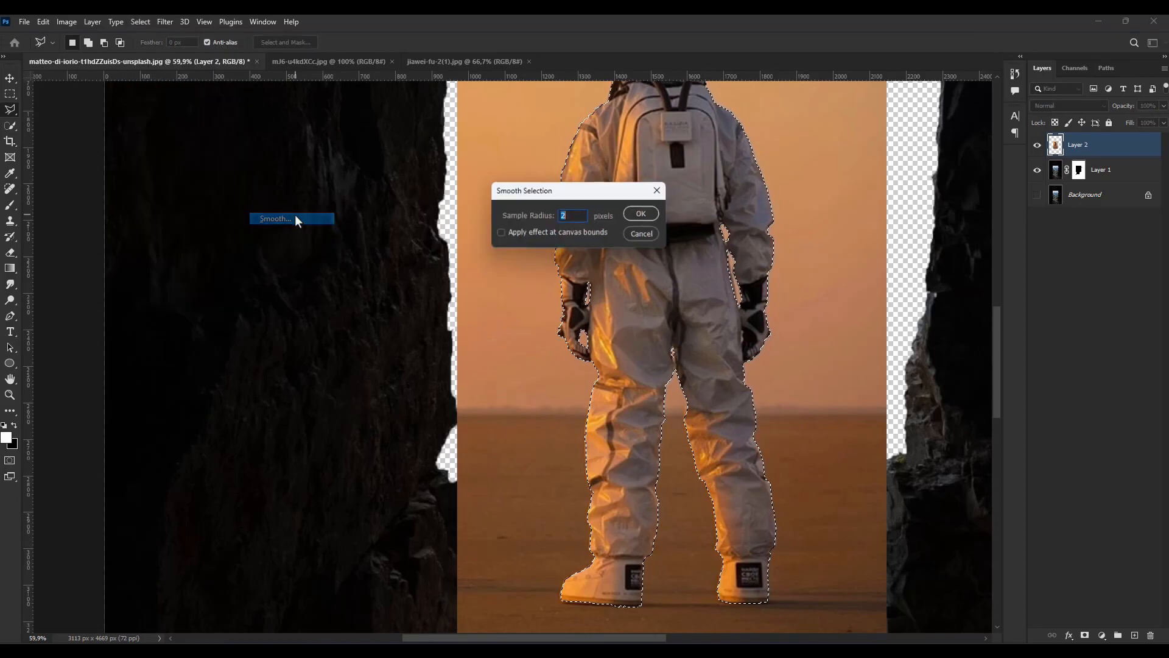
left_click(643, 214)
left_click(1084, 635)
scroll(816, 459, "down", 1)
scroll(818, 465, "down", 1)
Scale the masked astronaut to 58.40% and move it down onto the rocky path in the cave opening.
key("v")
scroll(719, 332, "down", 3)
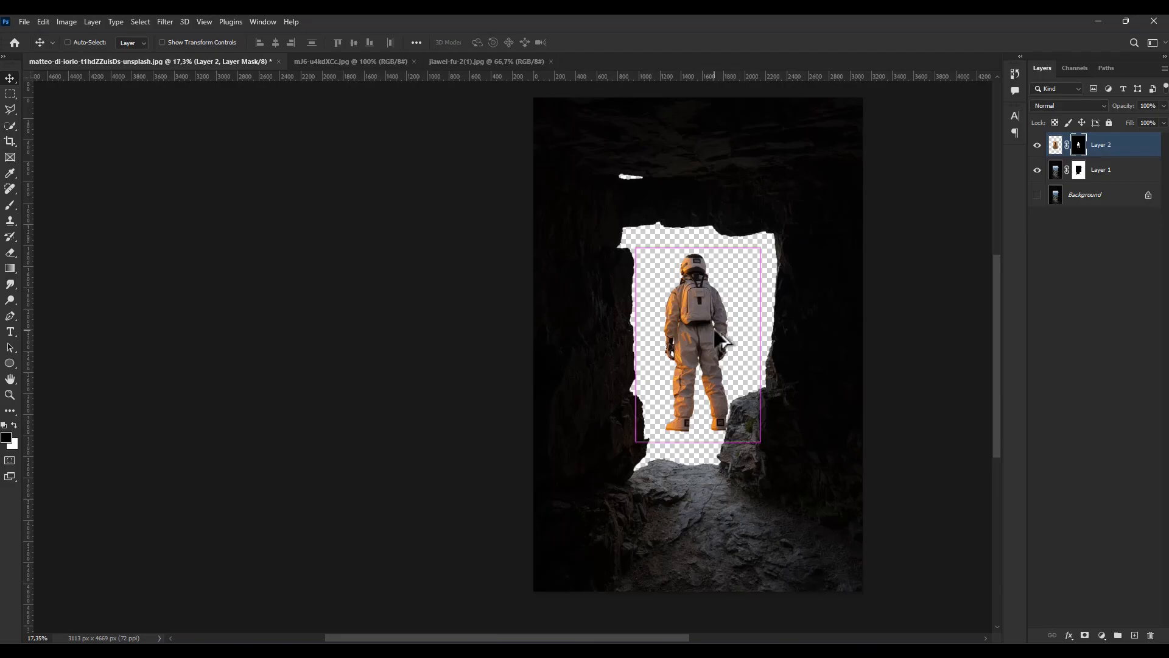
key("ctrl+t")
left_click_drag(761, 247, 735, 288)
left_click_drag(713, 365, 717, 479)
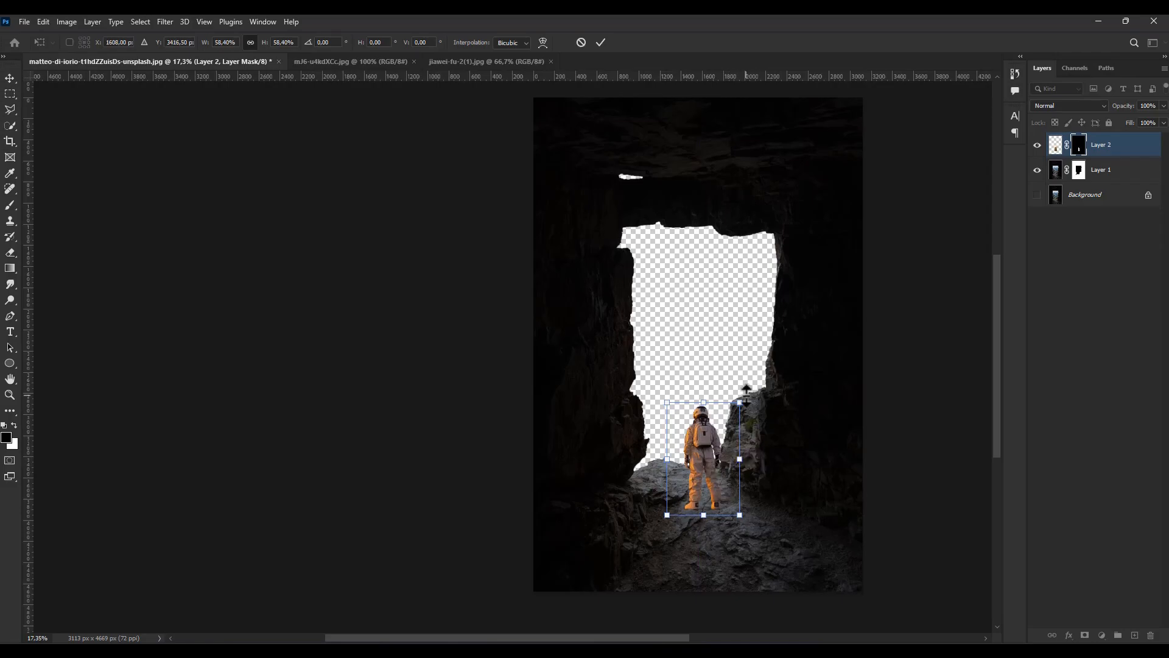
key("Return")
Enlarge the astronaut slightly and fine-tune its standing position on the rocks.
key("ctrl+t")
left_click_drag(740, 402, 742, 397)
left_click(9, 80)
scroll(698, 505, "up", 9)
left_click_drag(745, 473, 744, 467)
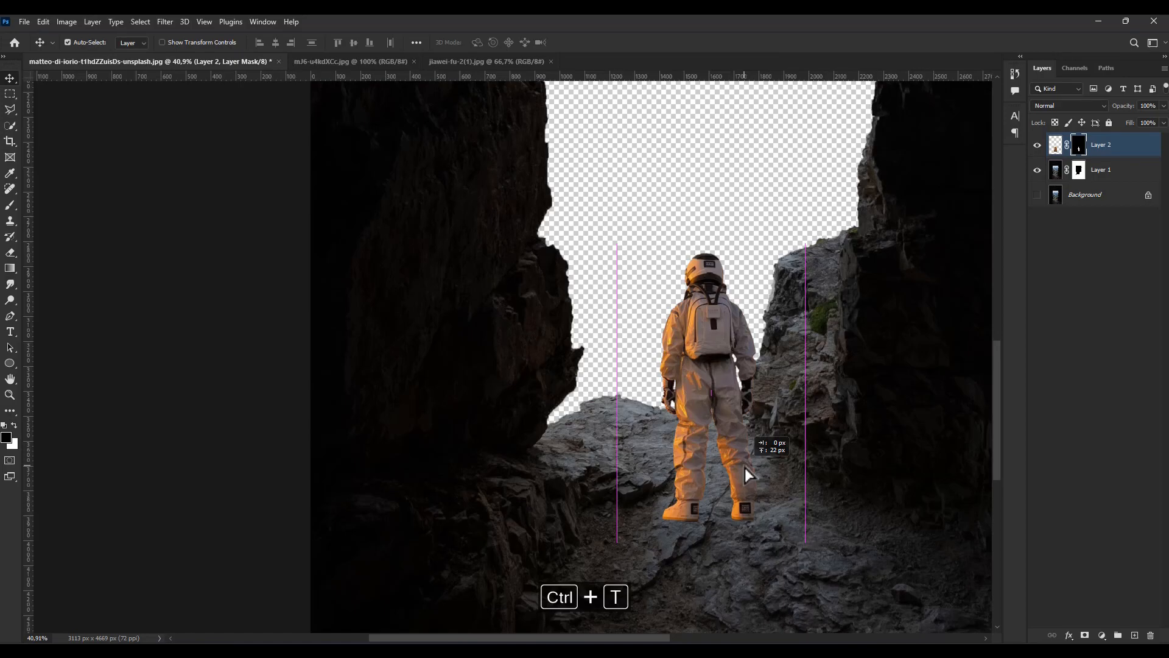
Start Puppet Warp on the astronaut image of Layer 2 and pin both boots.
left_click(43, 21)
key("x")
left_click(43, 21)
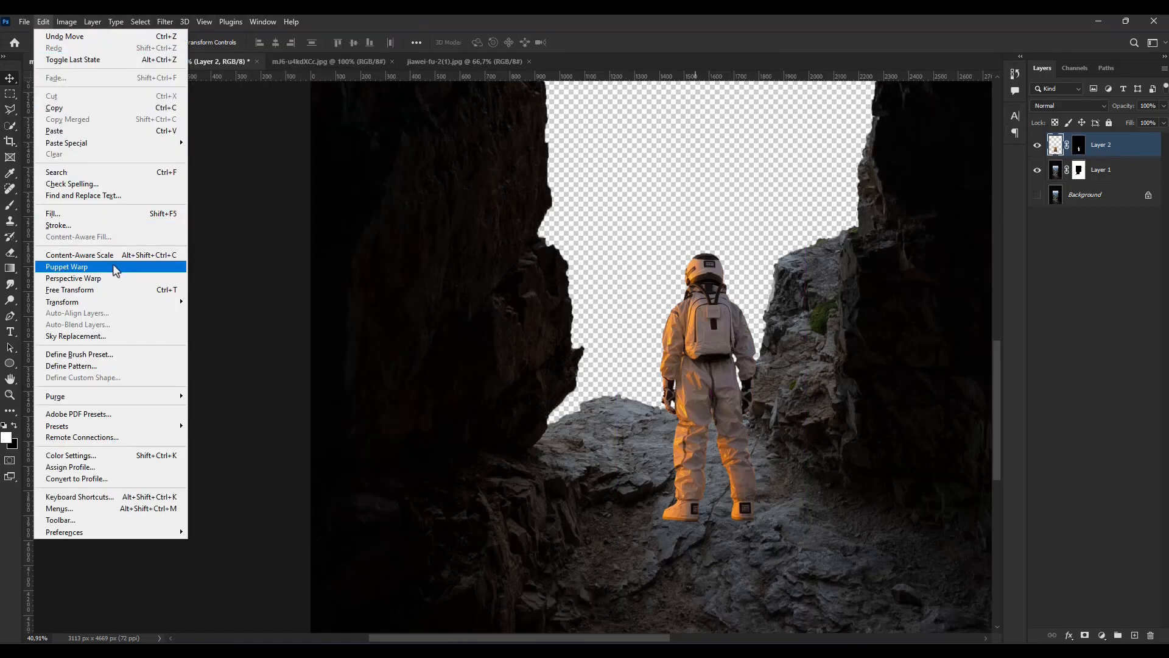
left_click(85, 266)
scroll(717, 532, "up", 9)
left_click(664, 505)
left_click(785, 500)
scroll(710, 297, "up", 1)
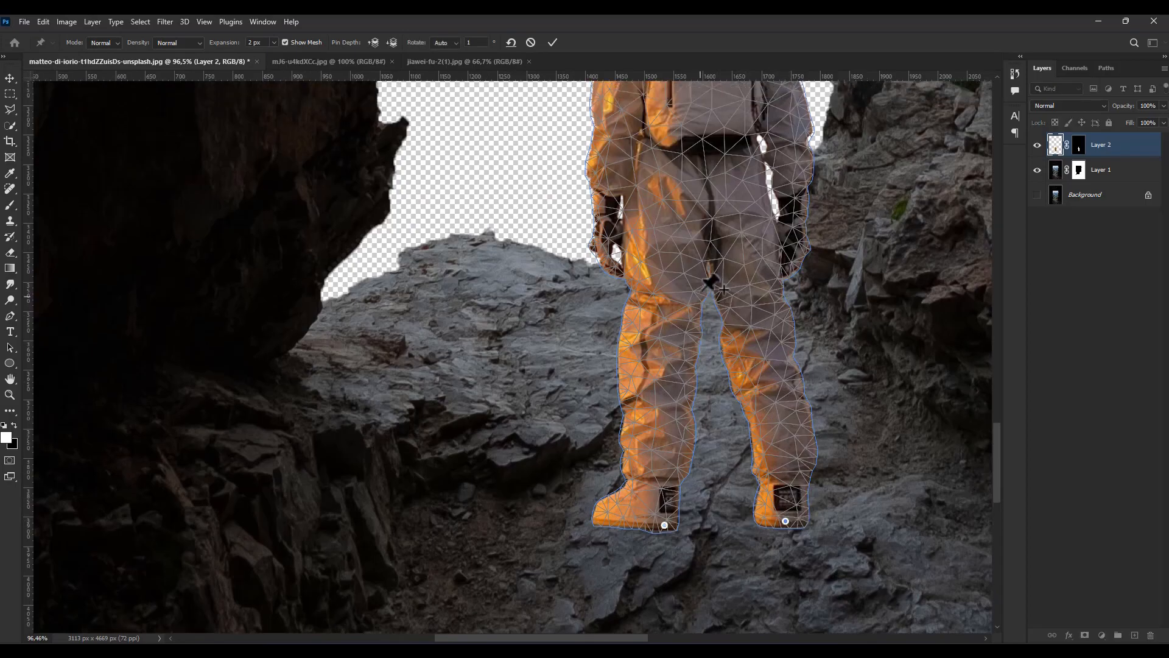
Pin the astronaut's legs, hips, forearms, backpack and helmet to hold the body in place during the warp.
left_click(765, 325)
scroll(764, 325, "up", 2)
left_click(800, 222)
left_click(595, 230)
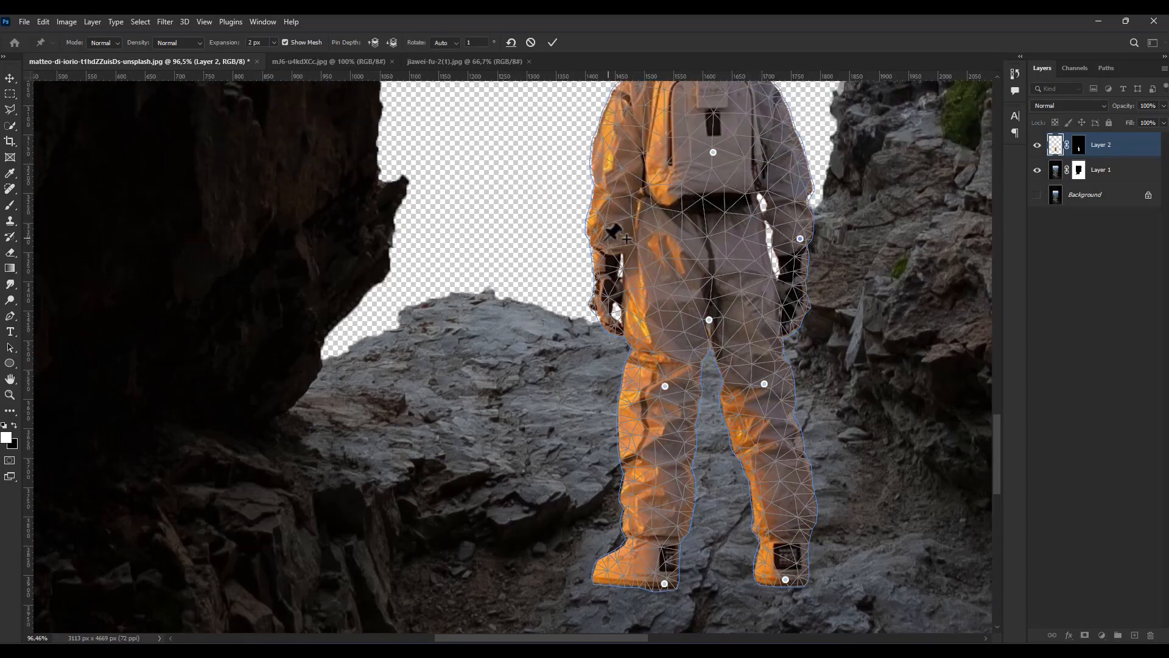
scroll(609, 232, "up", 7)
left_click(691, 109)
left_click(713, 270)
Add pins around the left ankle and boot sole and shift the lower left leg to match the ground.
scroll(717, 389, "down", 7)
mouse_move(605, 538)
left_mouse_down()
mouse_move(612, 527)
mouse_move(635, 552)
mouse_move(612, 533)
left_mouse_up()
left_click(636, 547)
left_click(655, 500)
left_click_drag(660, 492, 628, 490)
left_click(603, 544)
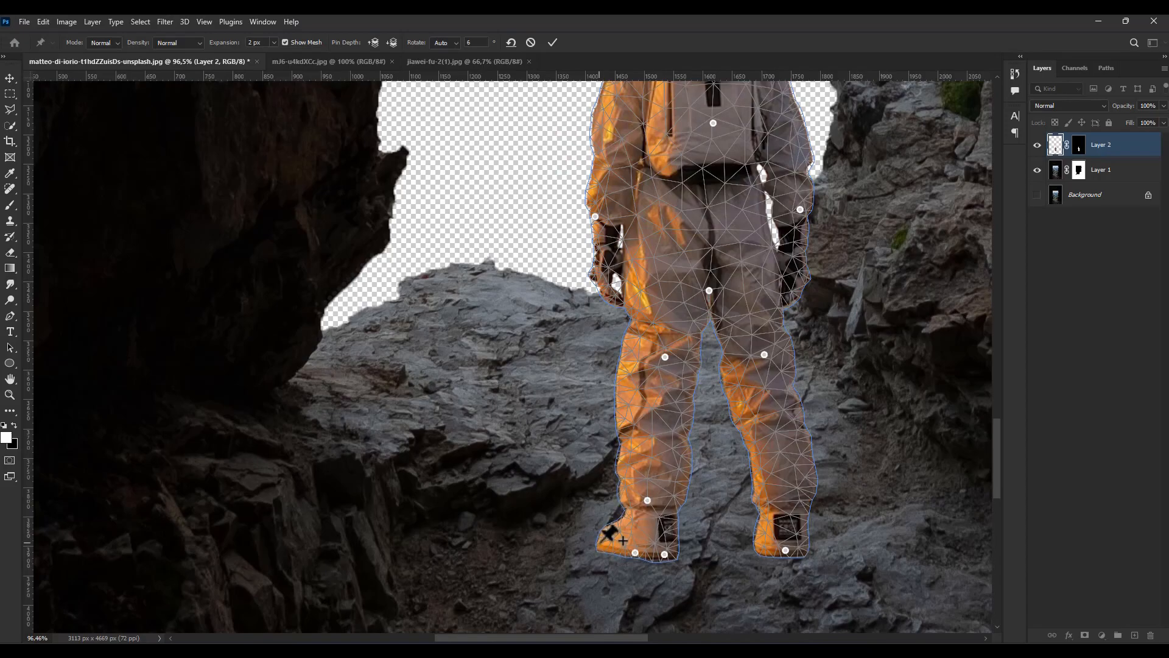
Tilt the left boot to the slope of the rock by adjusting pins at its heel, back edge and toe.
scroll(618, 541, "up", 4)
left_click_drag(714, 545, 710, 557)
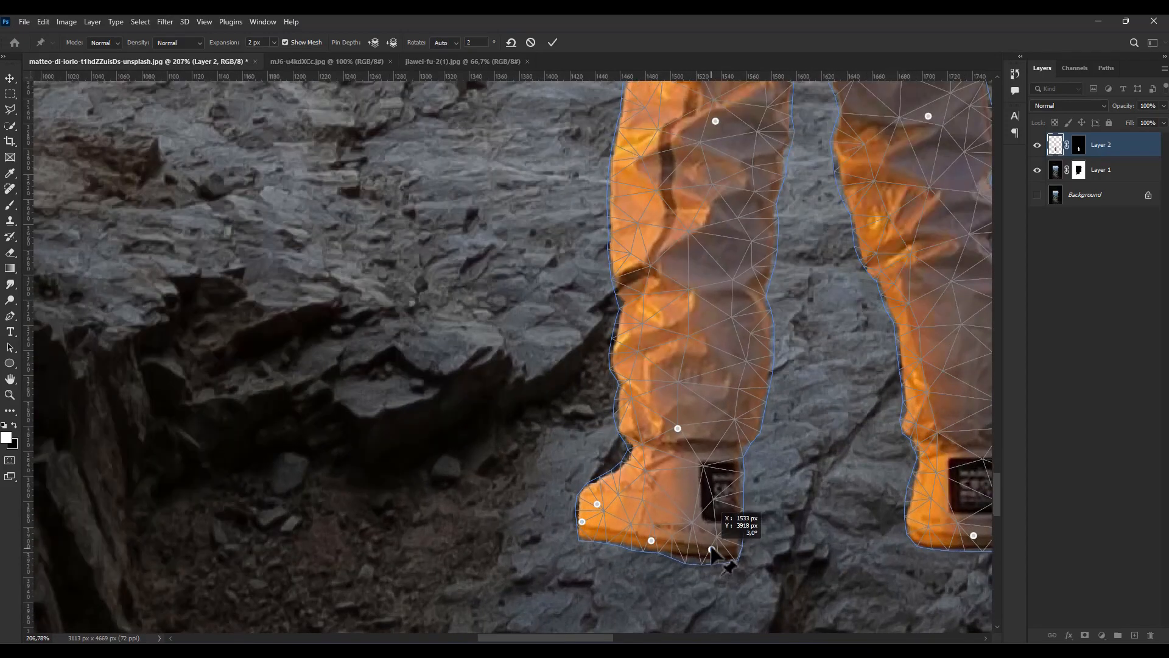
left_click(738, 541)
left_click(744, 507)
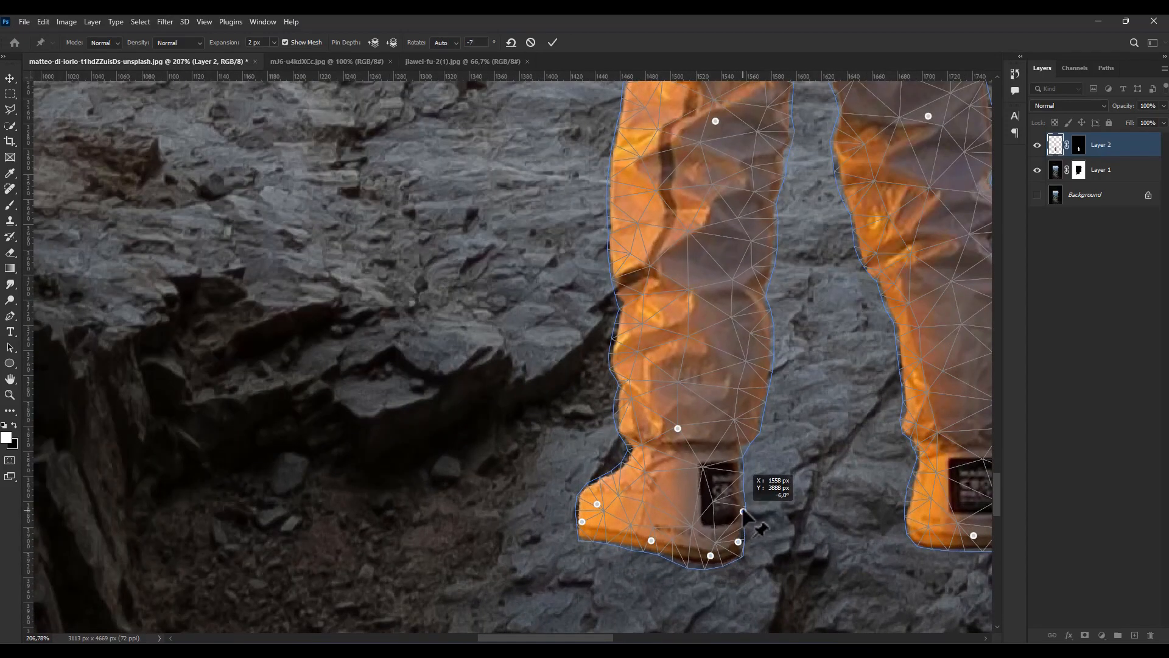
left_click(597, 503)
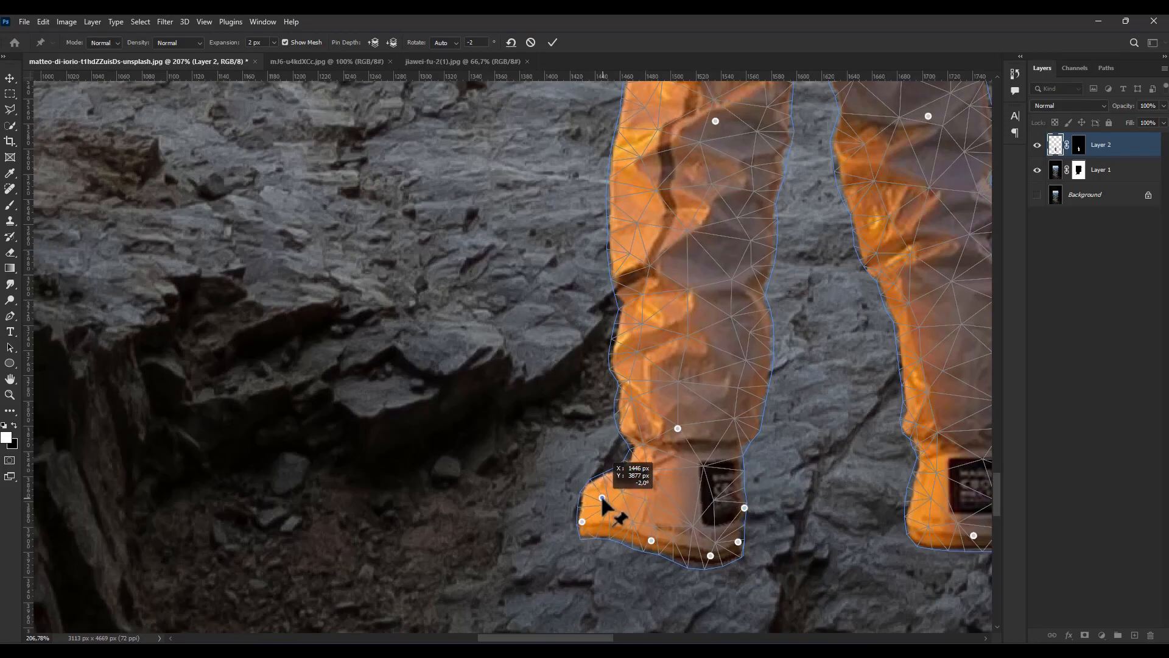
left_click_drag(603, 504, 596, 513)
Make a final adjustment to the boot's warp and apply the Puppet Warp.
scroll(623, 481, "down", 3)
scroll(720, 480, "down", 2)
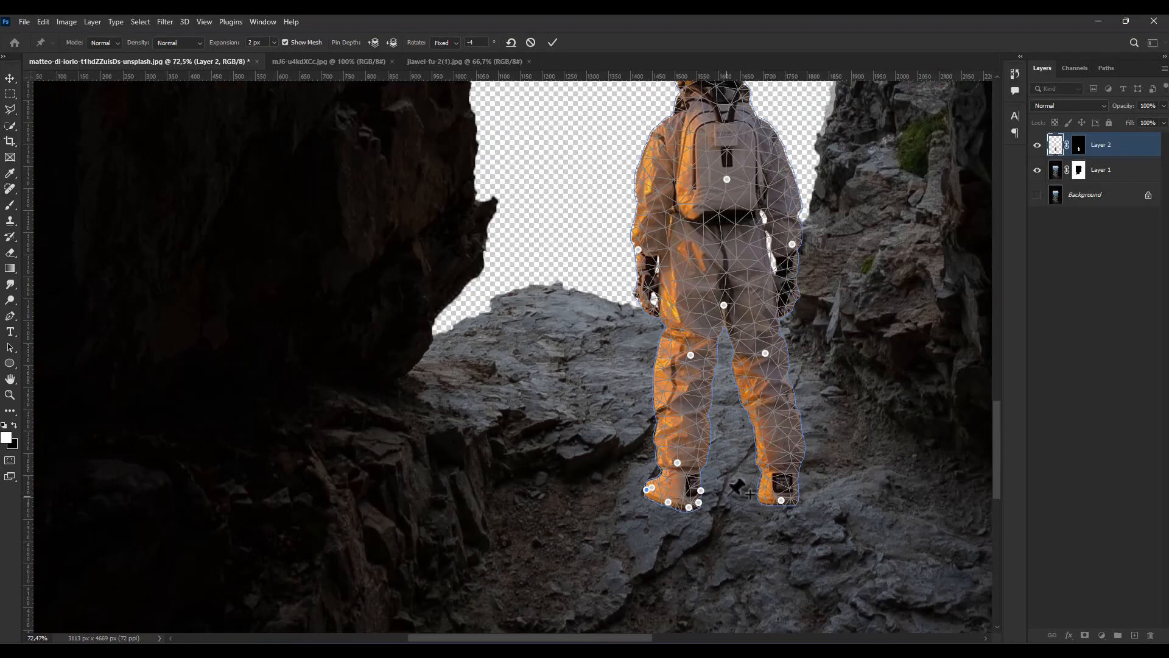
scroll(663, 493, "up", 4)
left_click_drag(599, 443, 596, 454)
key("v")
left_click(543, 255)
scroll(720, 454, "down", 5)
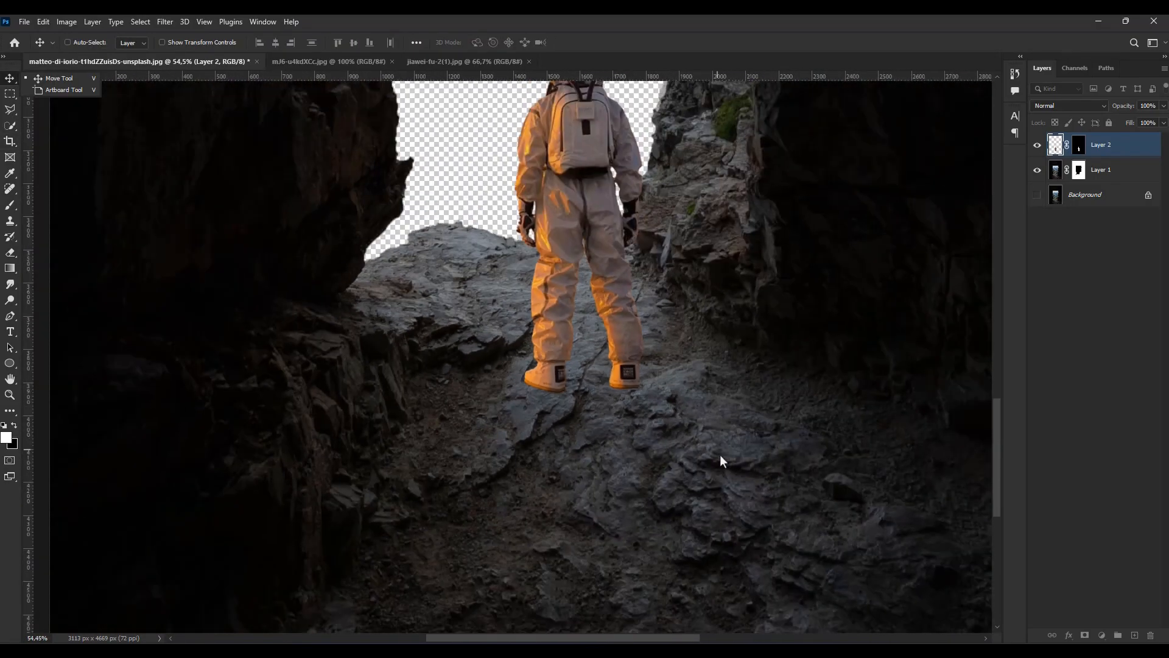
Start Puppet Warp on Layer 2 again and pin the right boot, legs, arms, backpack, helmet and left boot.
scroll(720, 454, "down", 3)
scroll(628, 407, "up", 4)
left_click(43, 22)
left_click(84, 269)
scroll(609, 375, "up", 4)
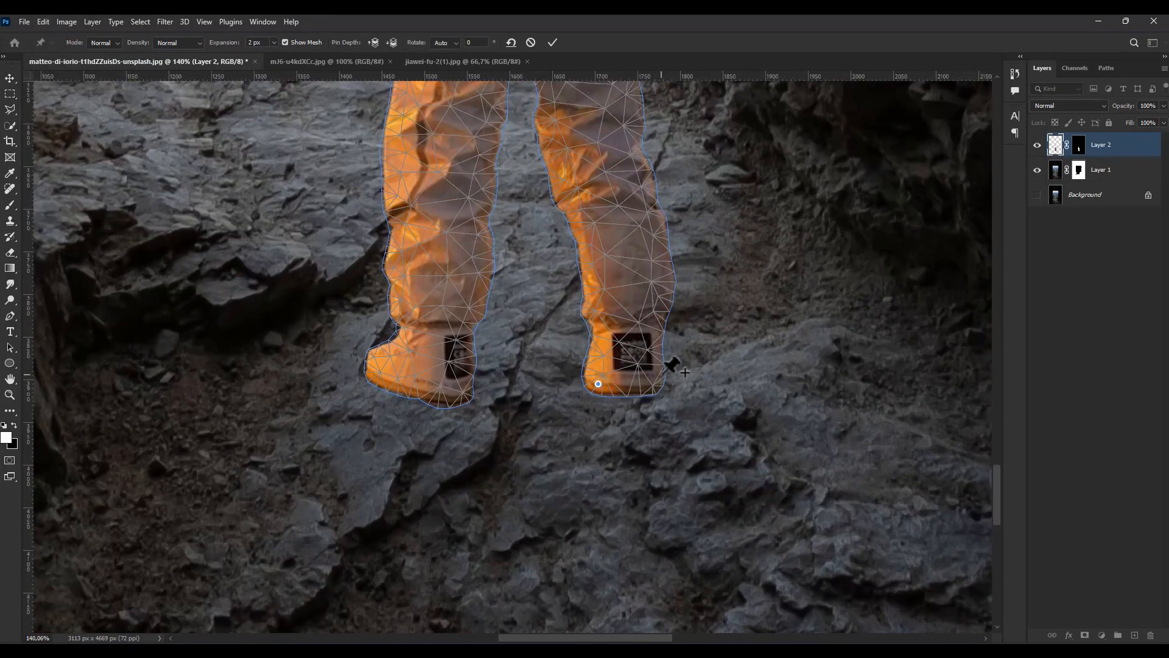
left_click(656, 372)
scroll(610, 339, "down", 1)
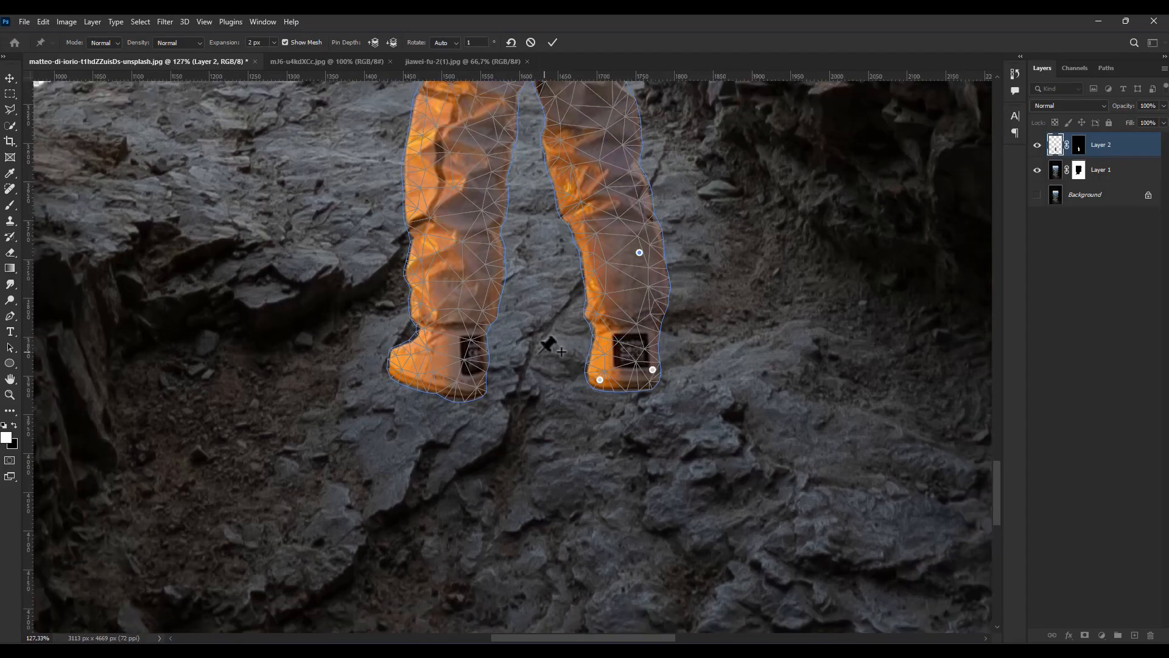
scroll(496, 335, "down", 3)
scroll(514, 183, "up", 5)
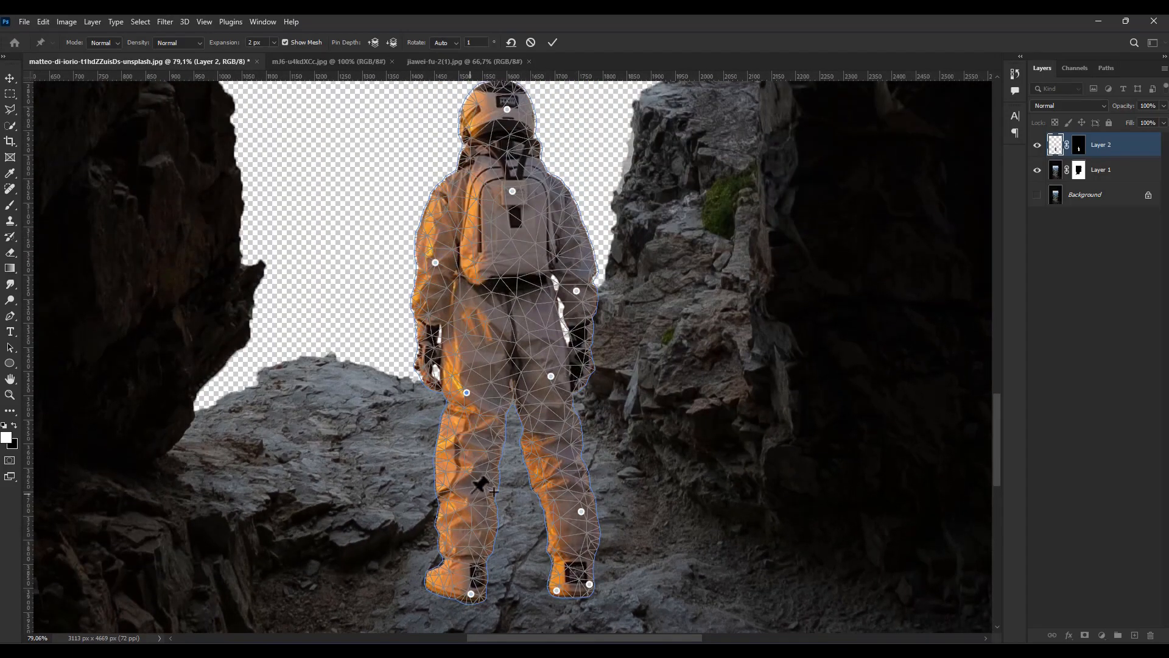
left_click(472, 492)
scroll(600, 585, "up", 5)
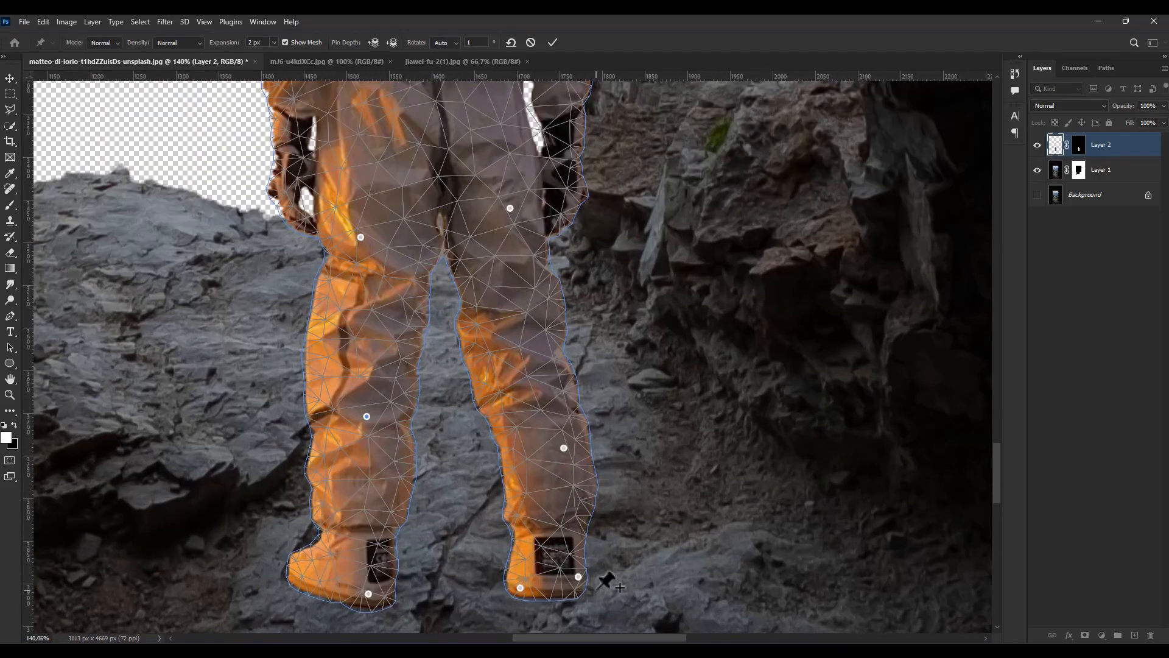
Bend the right boot and ankle to match the rock surface and apply the Puppet Warp.
left_click_drag(570, 571, 563, 548)
key("ctrl+z")
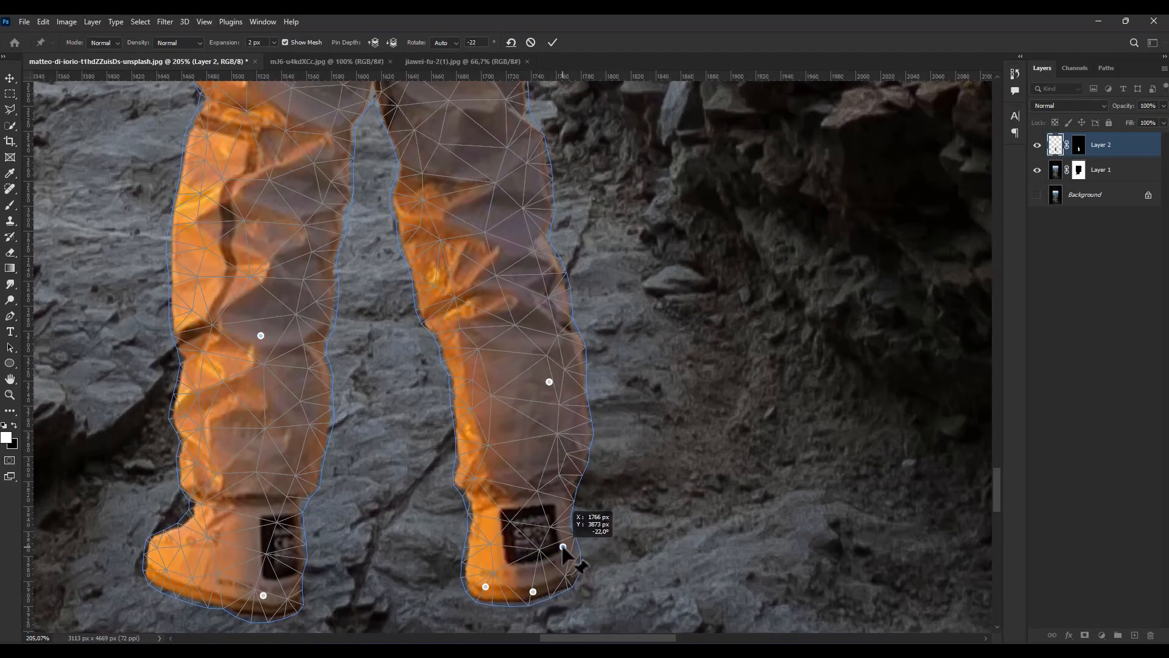
left_click_drag(582, 446, 573, 447)
left_click_drag(485, 586, 485, 580)
left_click_drag(563, 546, 560, 541)
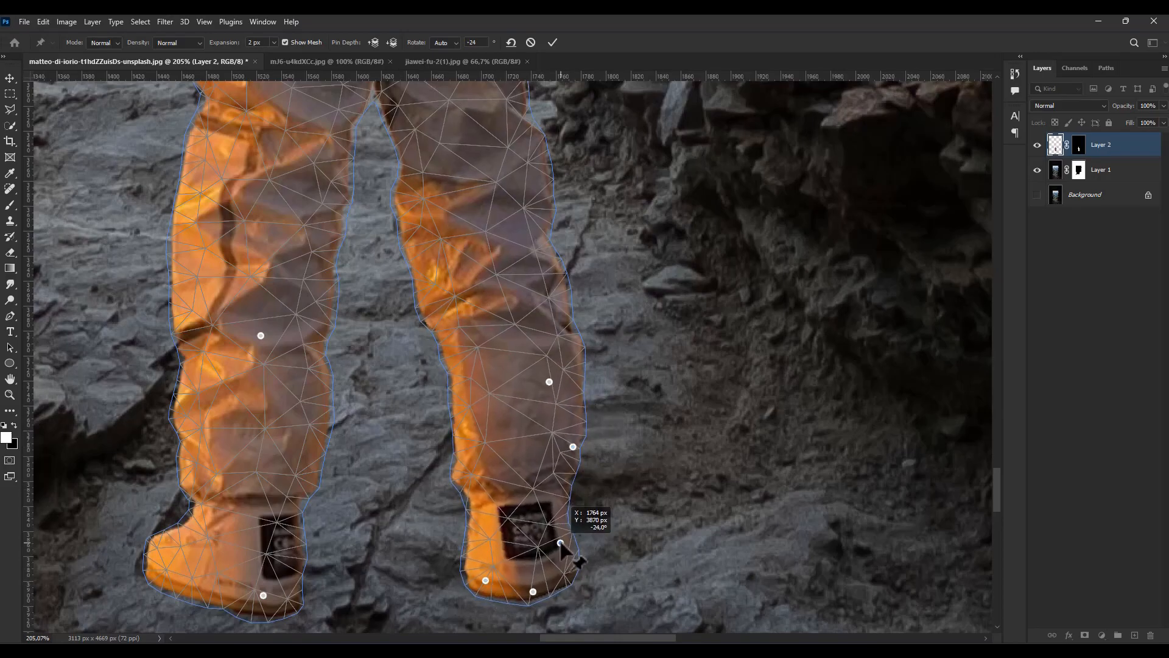
left_click(9, 78)
left_click(539, 250)
scroll(583, 448, "down", 6)
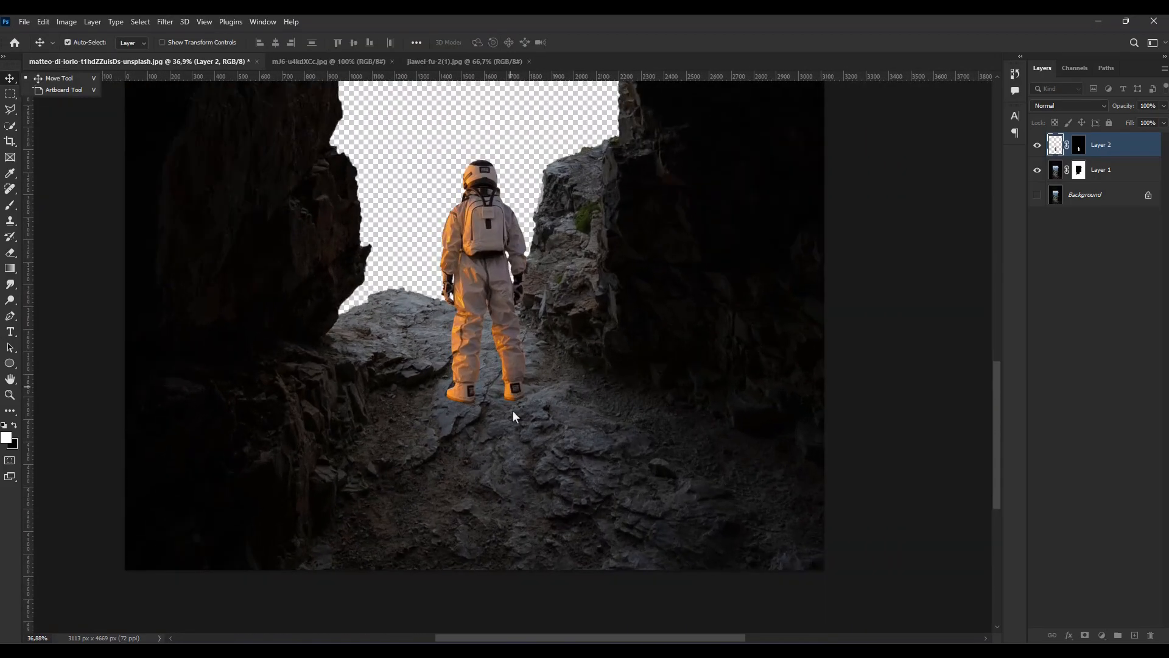
Set the astronaut's master saturation to -39 with Hue/Saturation and lower the saturation and lightness of the yellows.
scroll(512, 410, "down", 2)
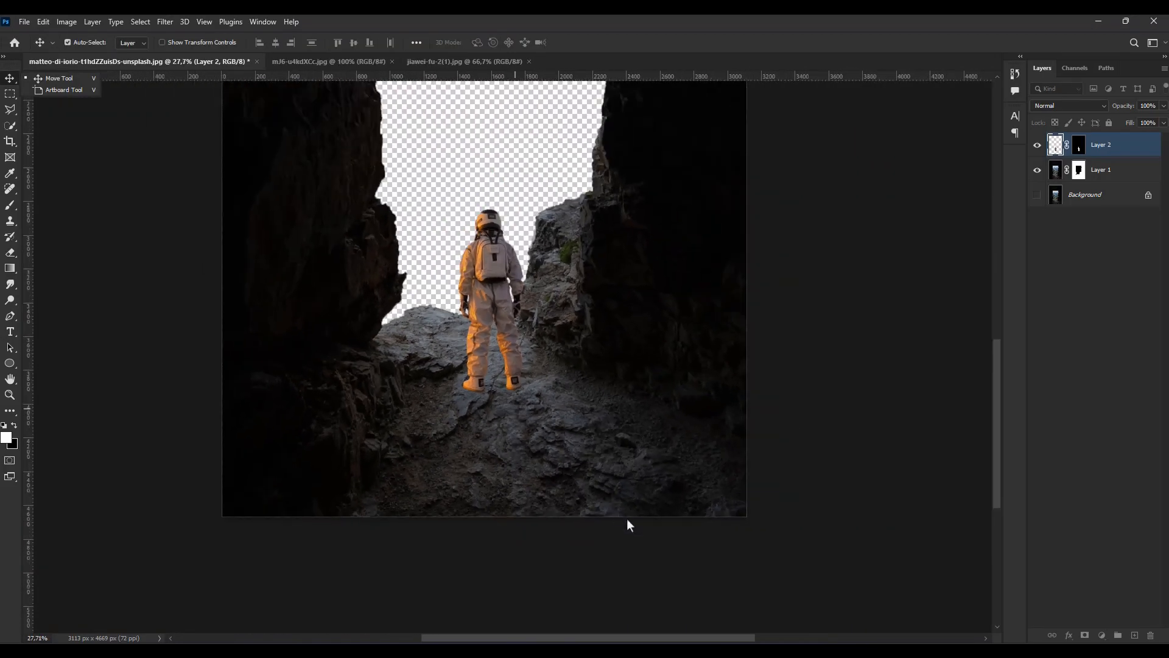
scroll(622, 516, "up", 4)
scroll(570, 428, "down", 1)
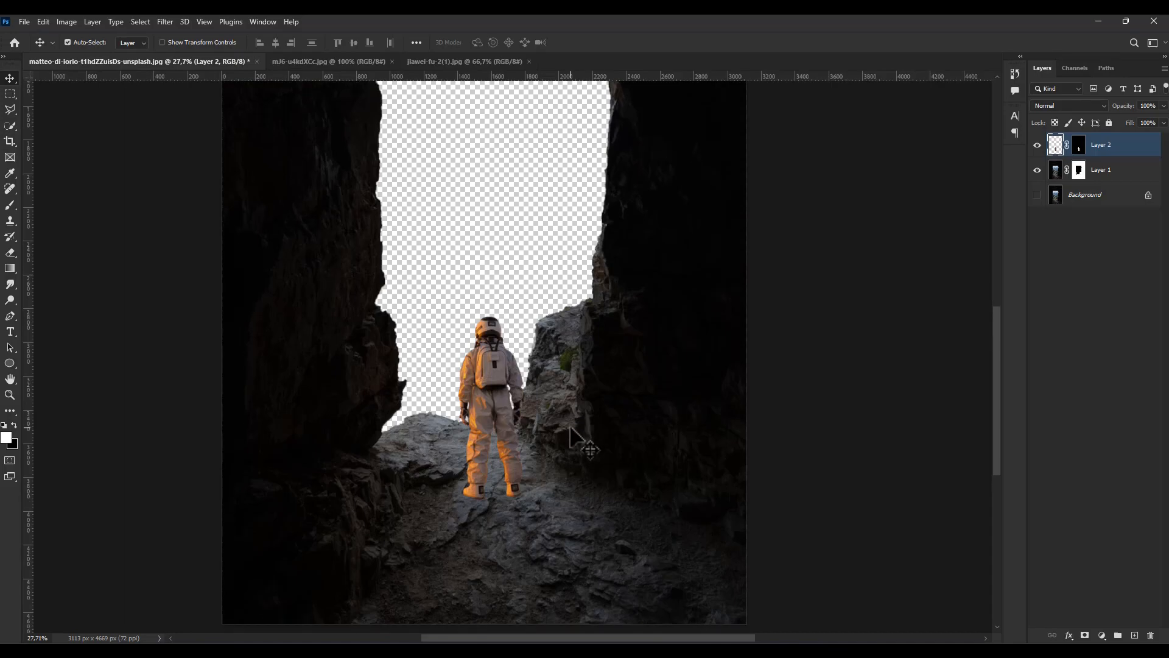
left_click(66, 21)
mouse_move(81, 54)
left_click(207, 107)
left_click_drag(917, 264, 895, 267)
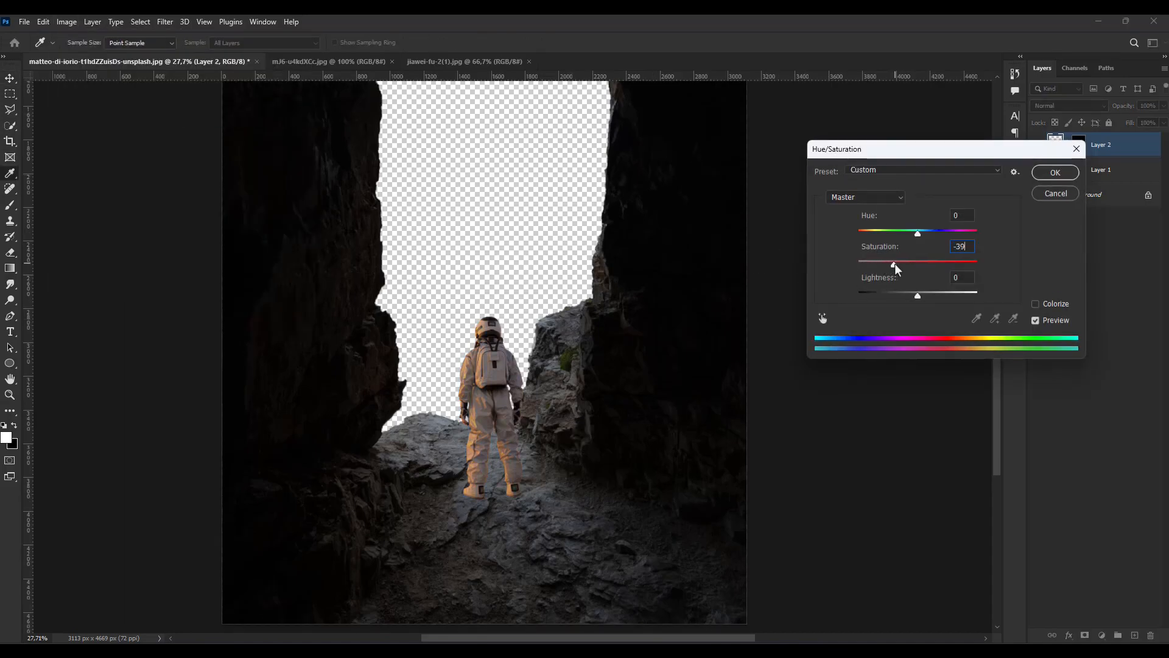
left_click(822, 318)
left_click(512, 494)
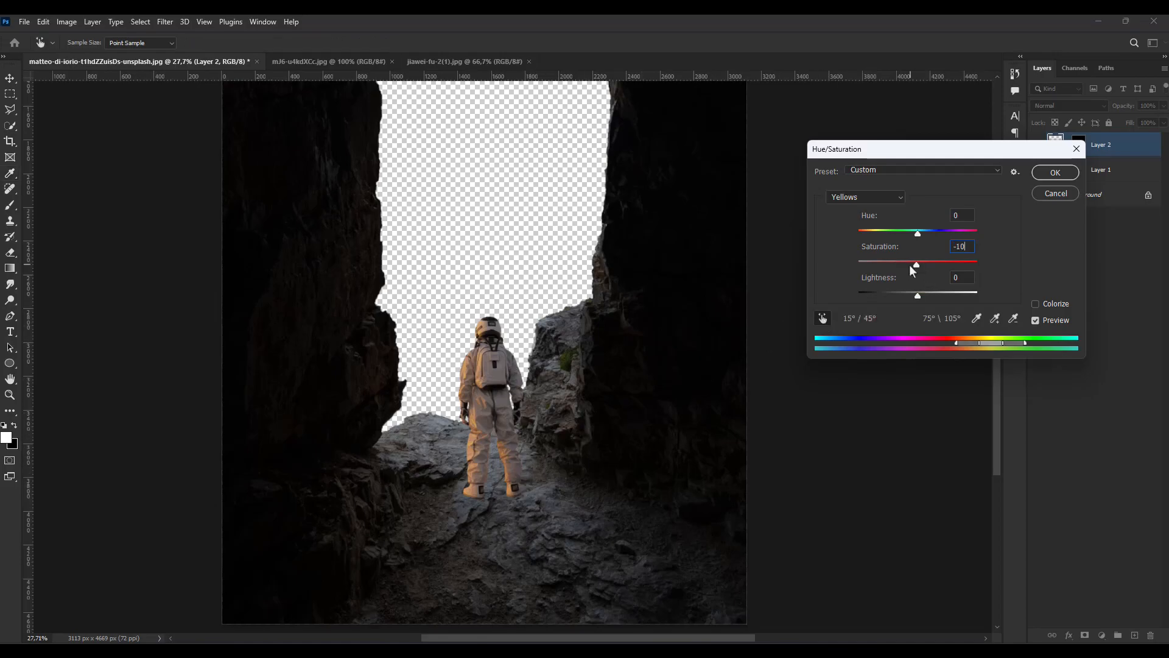
left_click_drag(917, 295, 898, 295)
left_click(1055, 173)
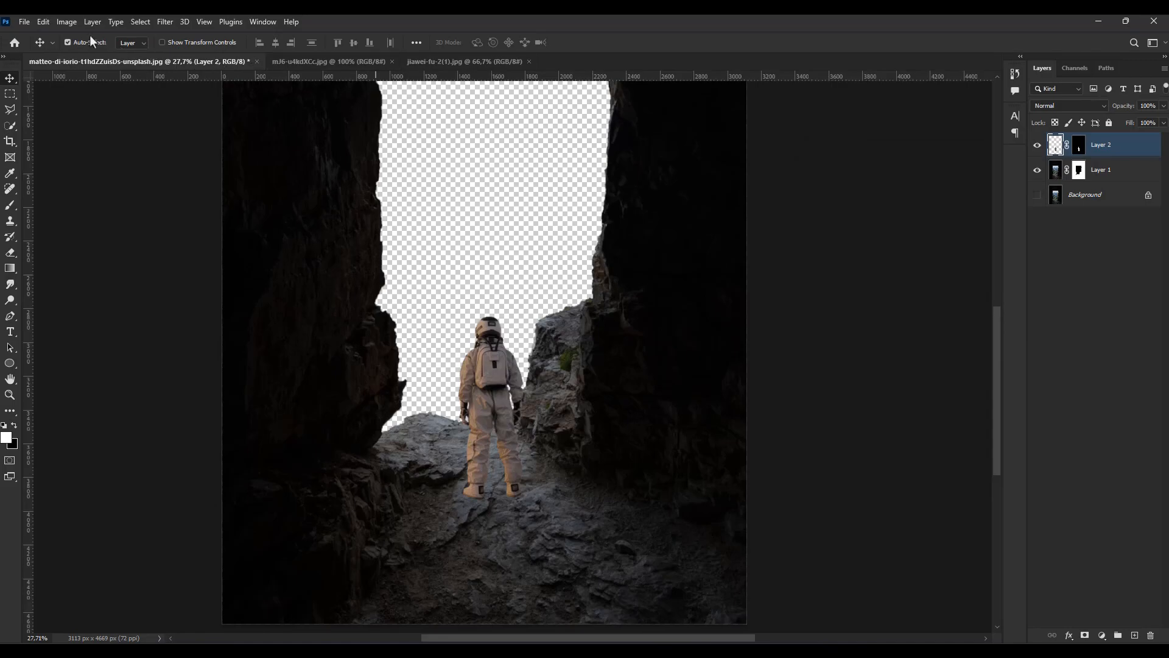
Deepen the astronaut's shadows with Levels, setting the black input level to 27.
left_click(66, 21)
mouse_move(110, 55)
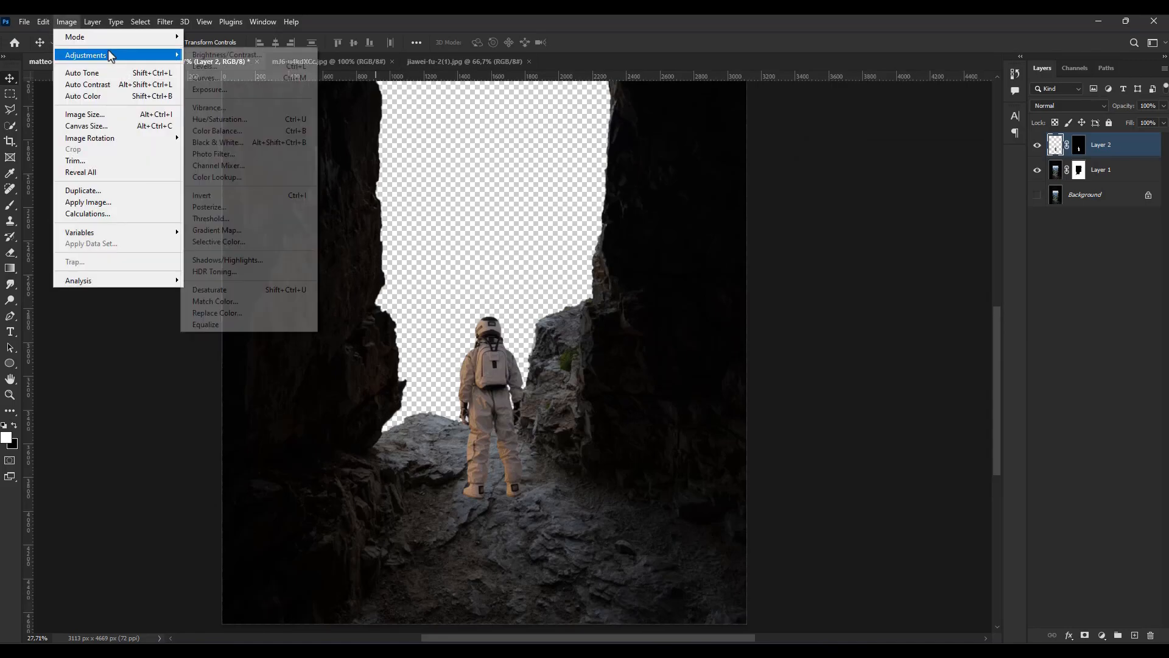
left_click(219, 66)
left_click_drag(932, 280, 929, 277)
left_click_drag(1008, 276, 1013, 277)
left_click_drag(856, 276, 867, 278)
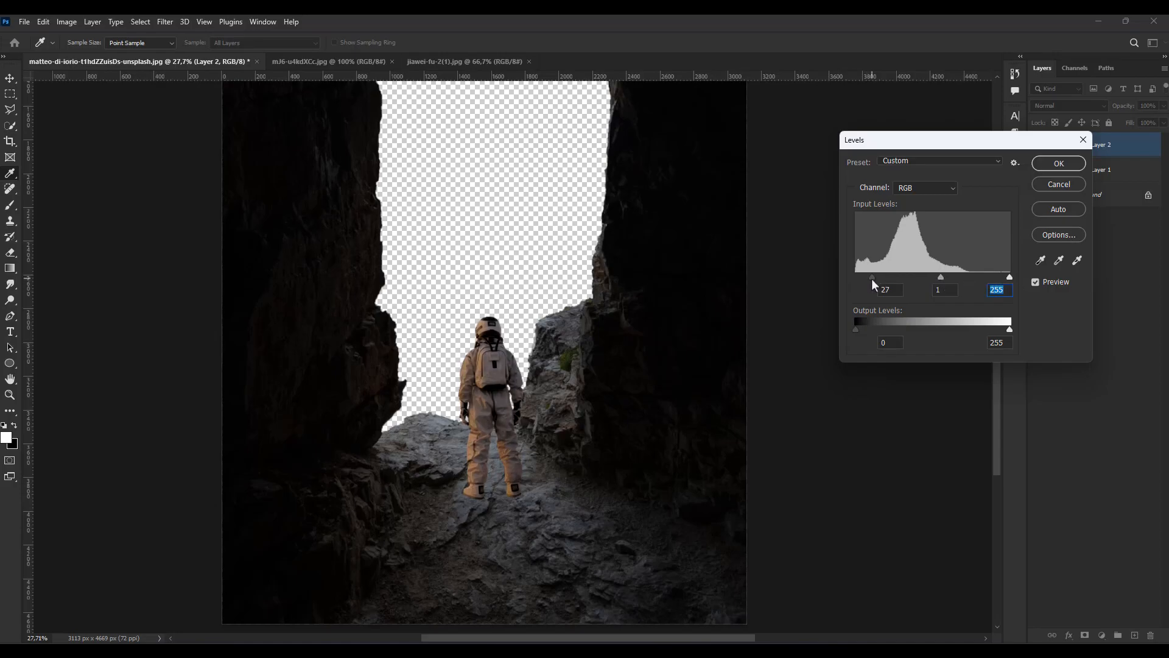
left_click(1058, 163)
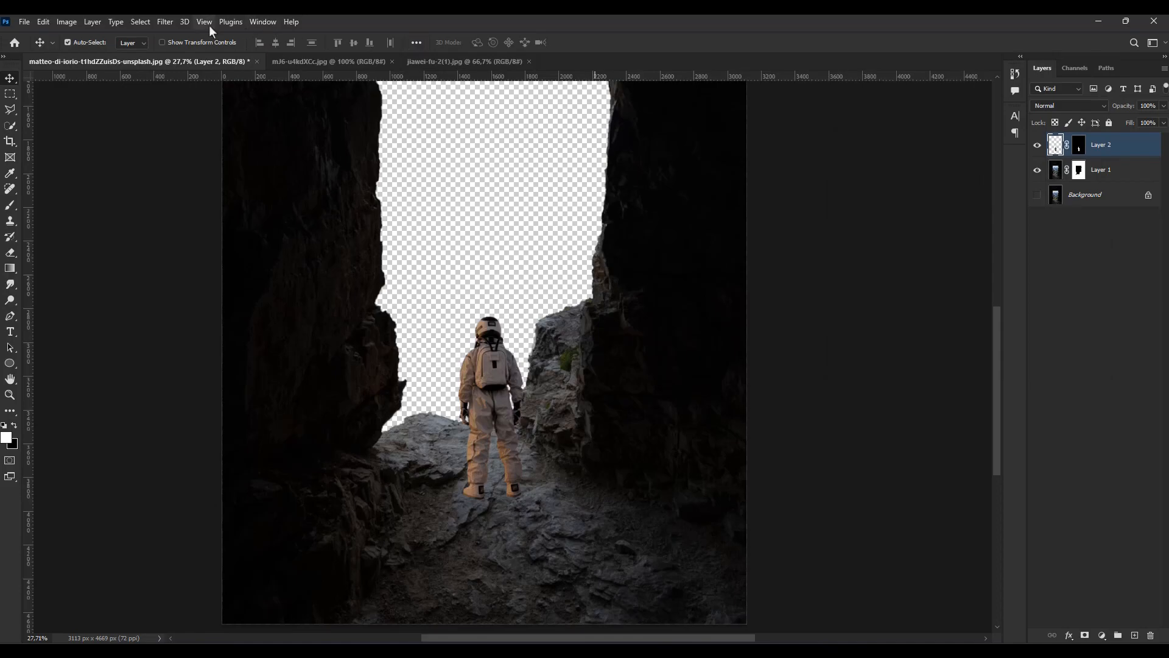
Desaturate the astronaut further with Hue/Saturation, setting the master saturation to -79.
left_click(67, 22)
mouse_move(91, 59)
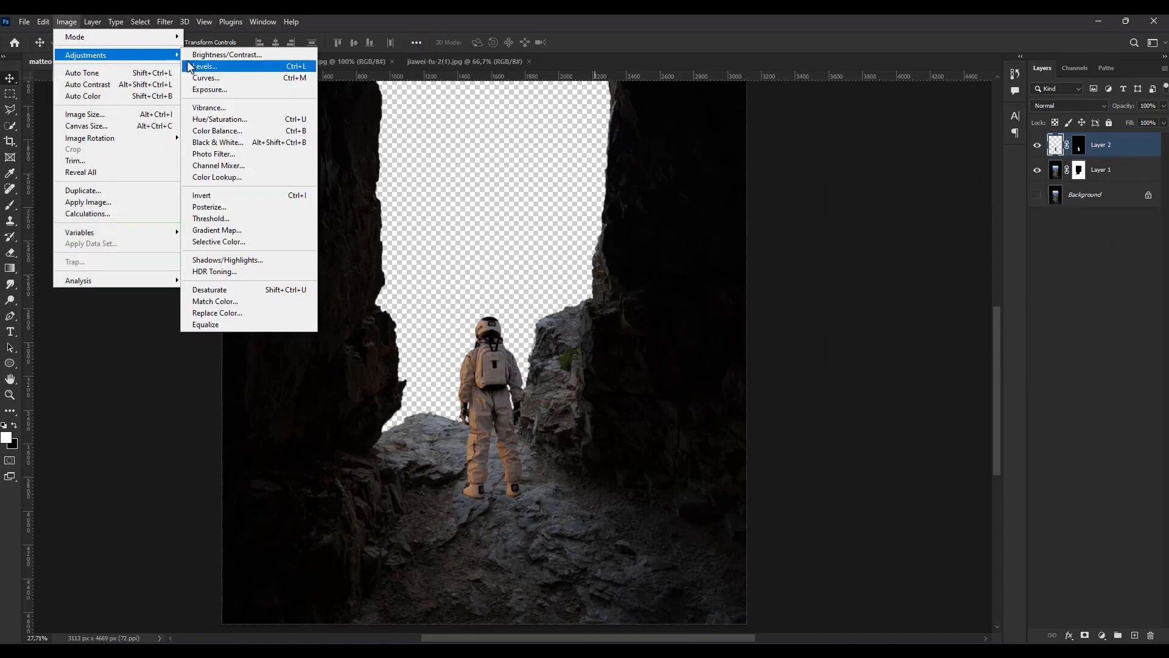
left_click(218, 119)
left_click_drag(918, 262, 867, 262)
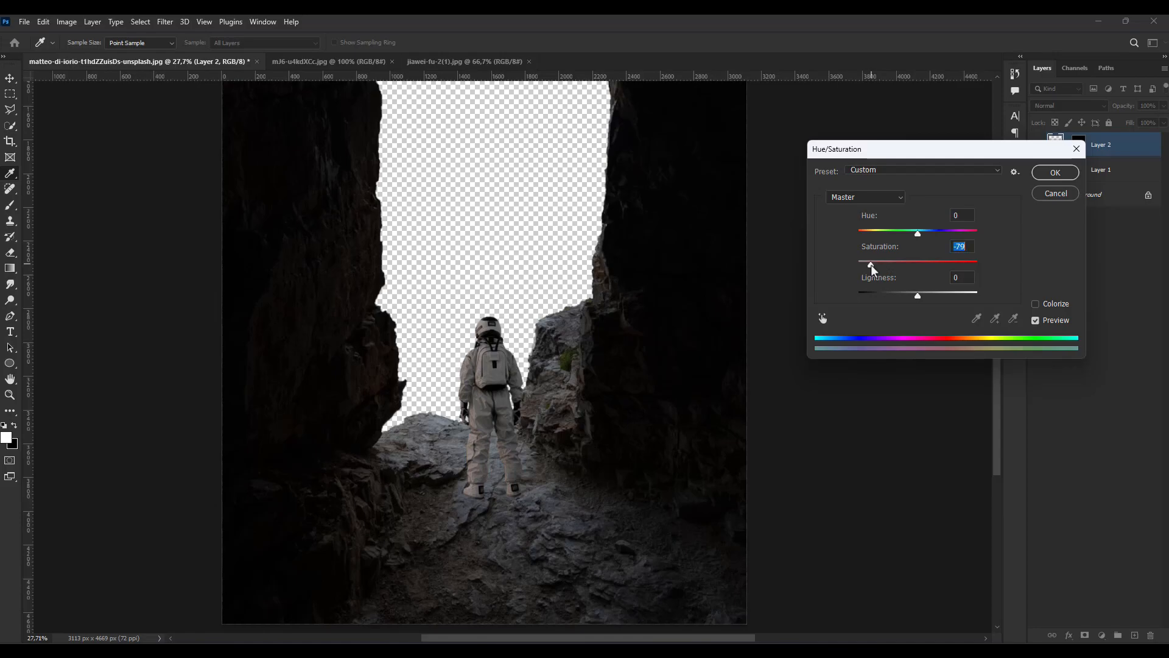
left_click(1053, 174)
Duplicate the astronaut layer and merge the copy with a new empty layer.
scroll(450, 430, "down", 6)
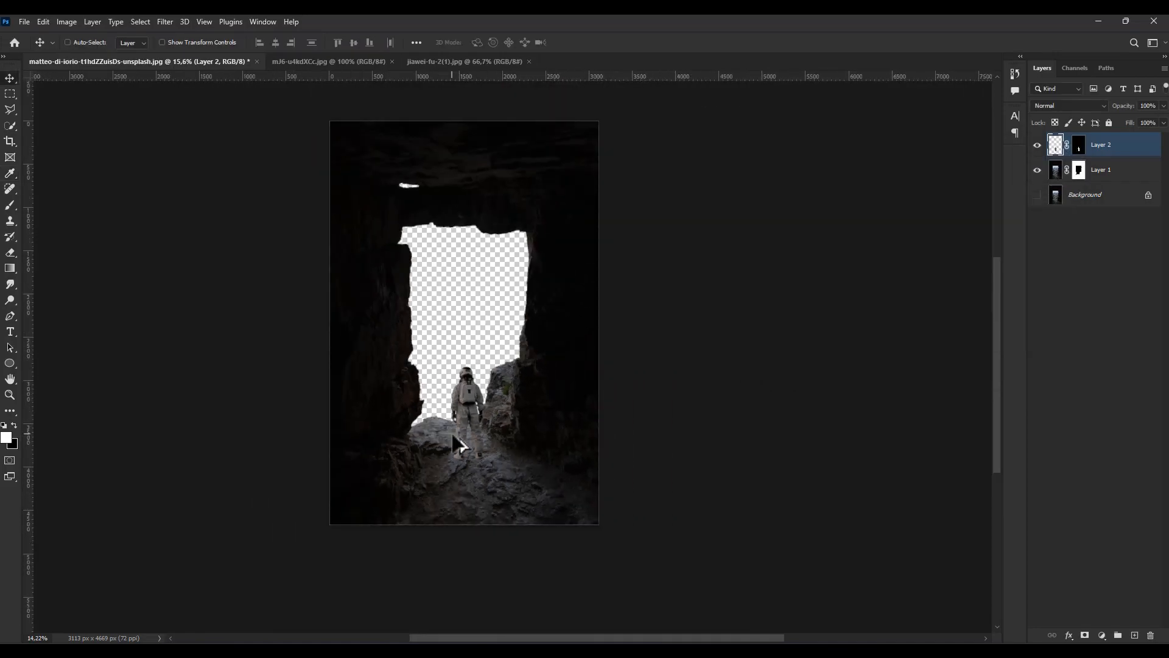
scroll(472, 426, "up", 10)
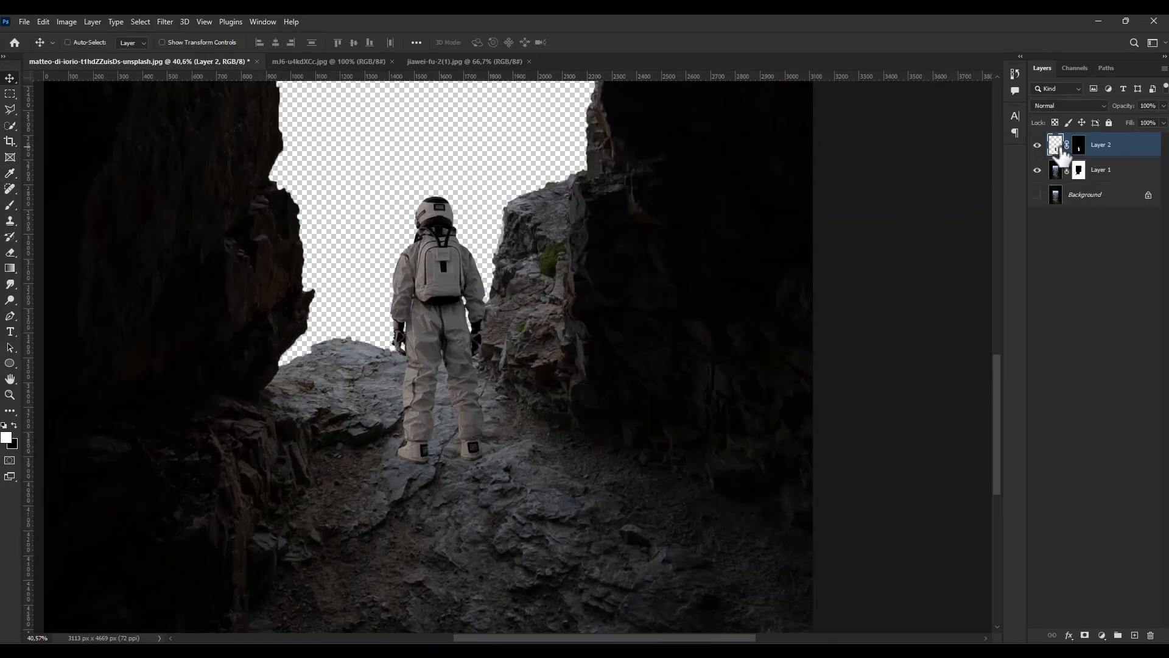
key("ctrl+j")
left_click(1134, 635)
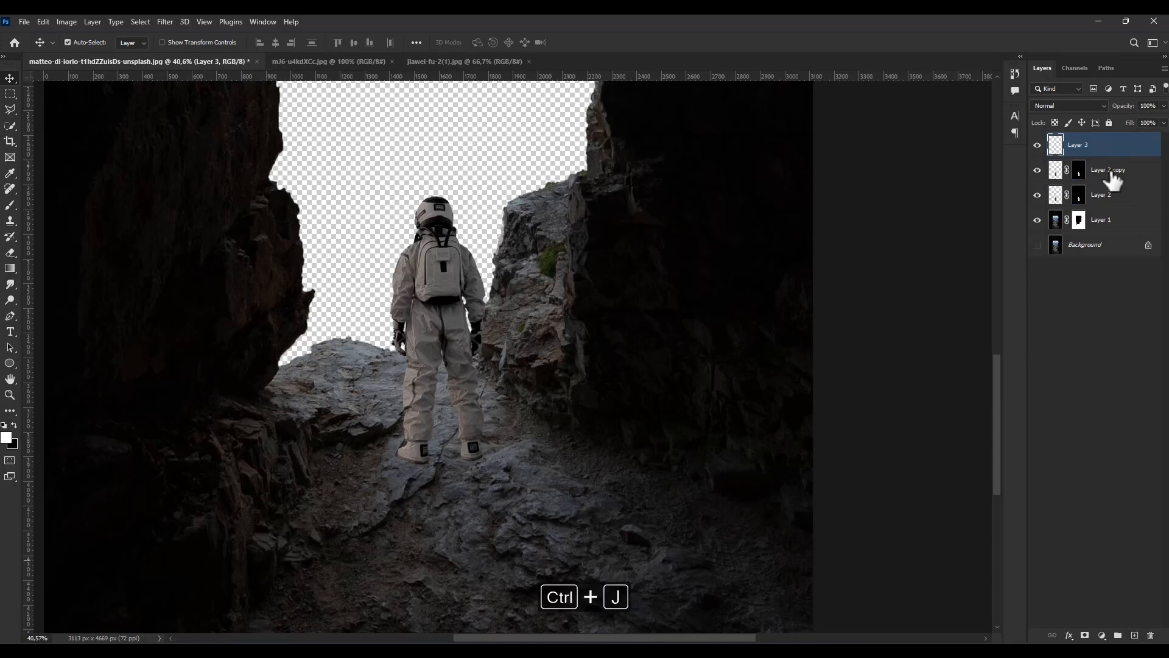
left_click(1110, 173, "ctrl")
key("ctrl+e")
Turn the merged copy black with a Levels white output of 0 and place its layer below Layer 2.
left_click(66, 21)
mouse_move(104, 53)
left_click(222, 65)
left_click_drag(1010, 328, 834, 329)
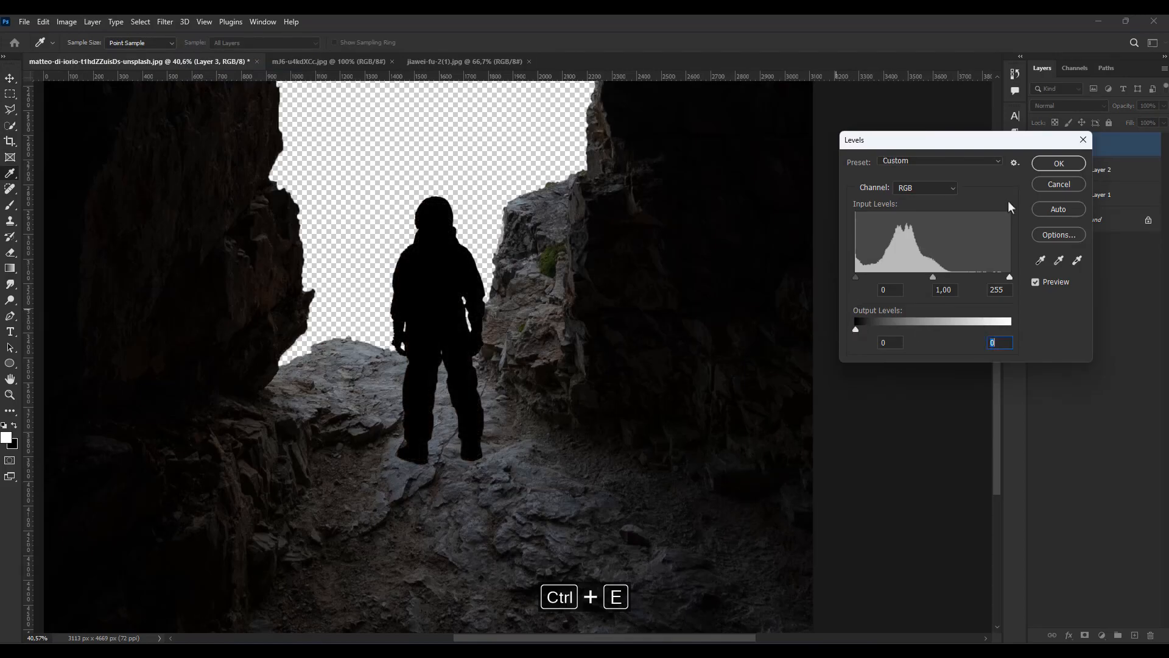
left_click(1059, 163)
key("v")
left_click_drag(1083, 163, 1087, 178)
Flip the black astronaut copy vertically and move it directly beneath the astronaut's boots.
key("ctrl+t")
right_click(451, 287)
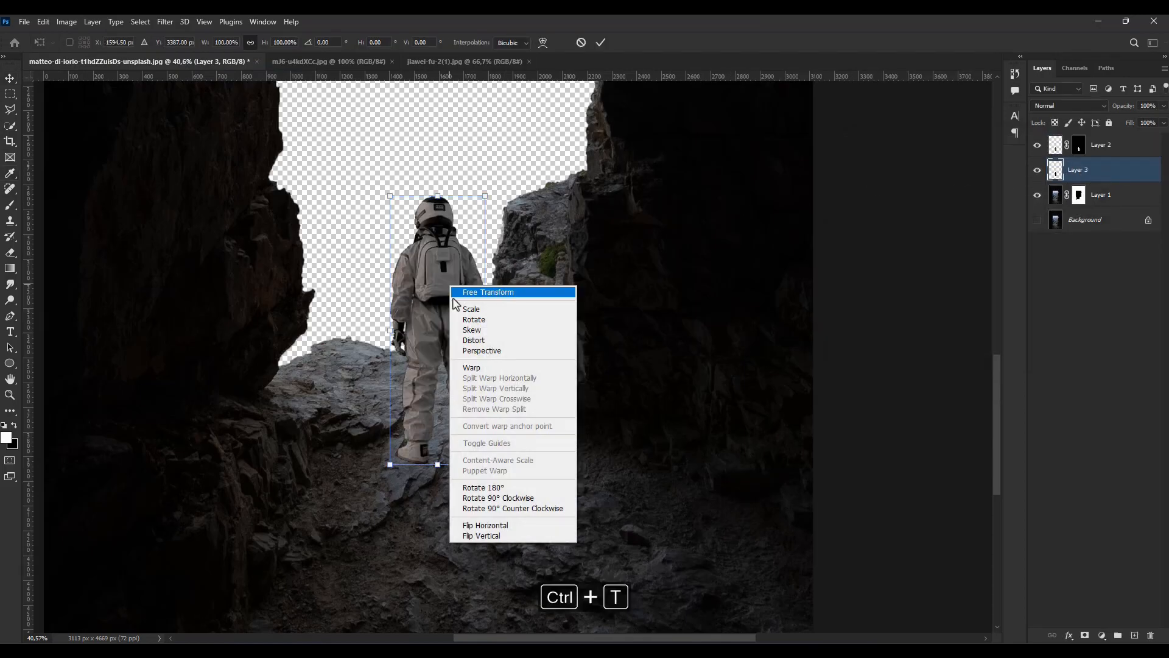
left_click(496, 533)
scroll(493, 448, "down", 4)
left_click_drag(474, 421, 486, 541)
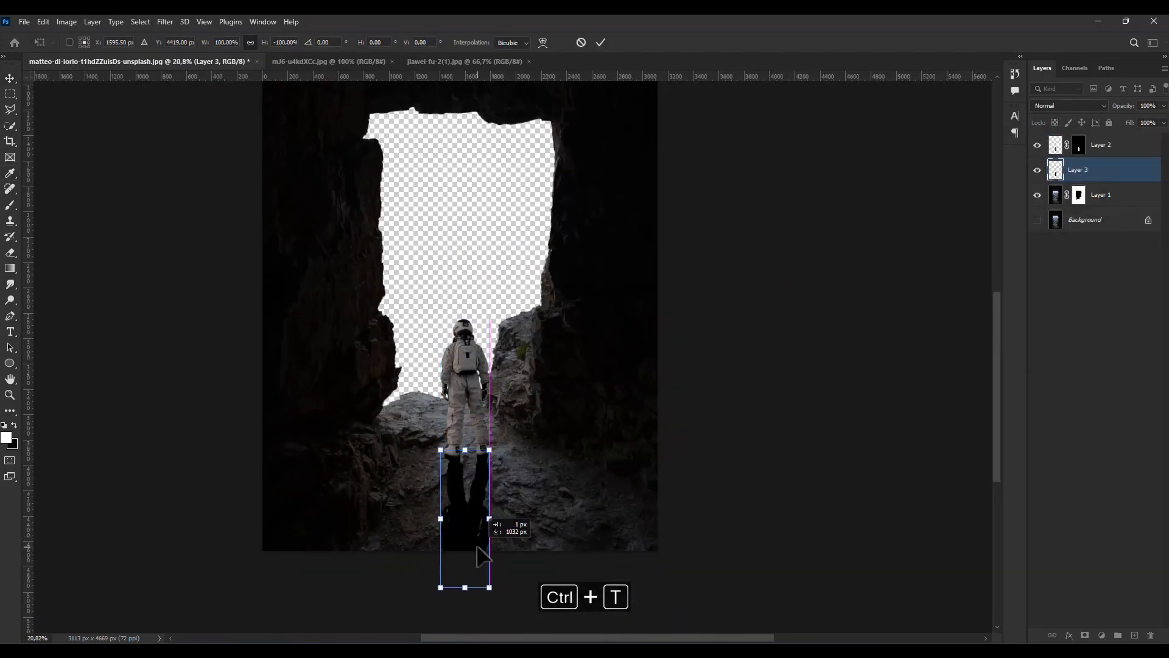
Skew and shorten the flipped silhouette so it runs diagonally from the boots toward the lower right of the ground.
right_click(473, 516)
left_click(500, 323)
left_click_drag(466, 588, 495, 542)
right_click(496, 542)
left_click(517, 333)
left_click_drag(478, 587, 478, 524)
right_click(532, 523)
left_click(551, 311)
left_click(9, 78)
scroll(468, 477, "up", 11)
mouse_move(474, 454)
left_mouse_down()
mouse_move(467, 475)
mouse_move(476, 456)
left_mouse_up()
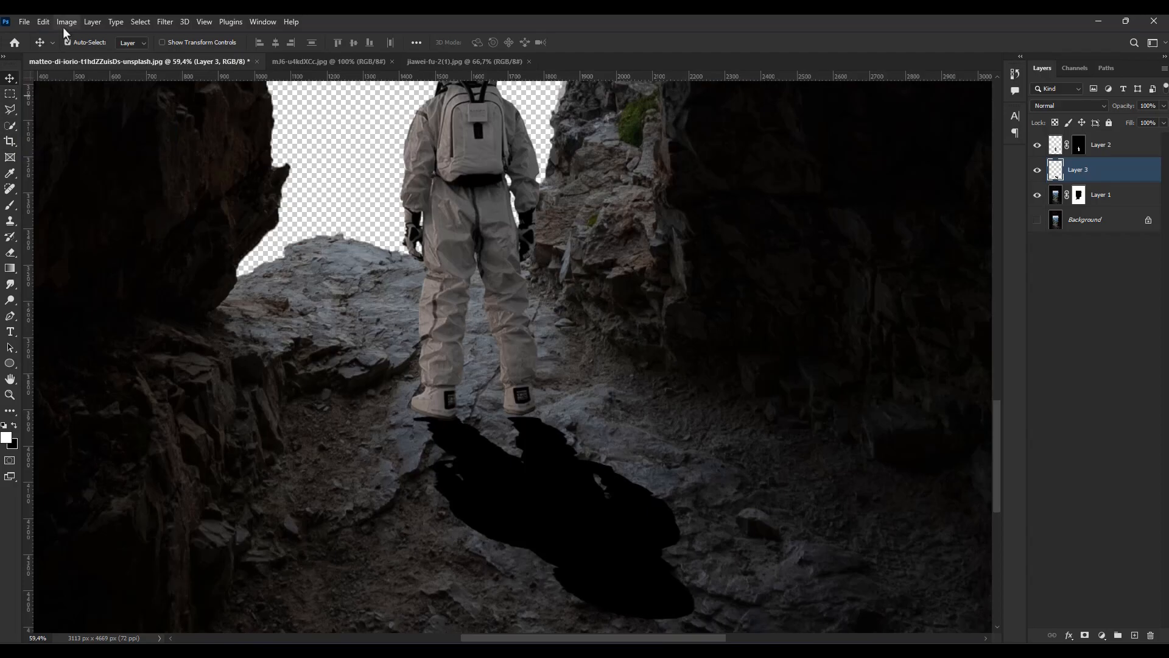
Puppet Warp the shadow with pins along its body, pulling its feet to line up with the astronaut's boots.
left_click(43, 21)
left_click(116, 264)
left_click(677, 606)
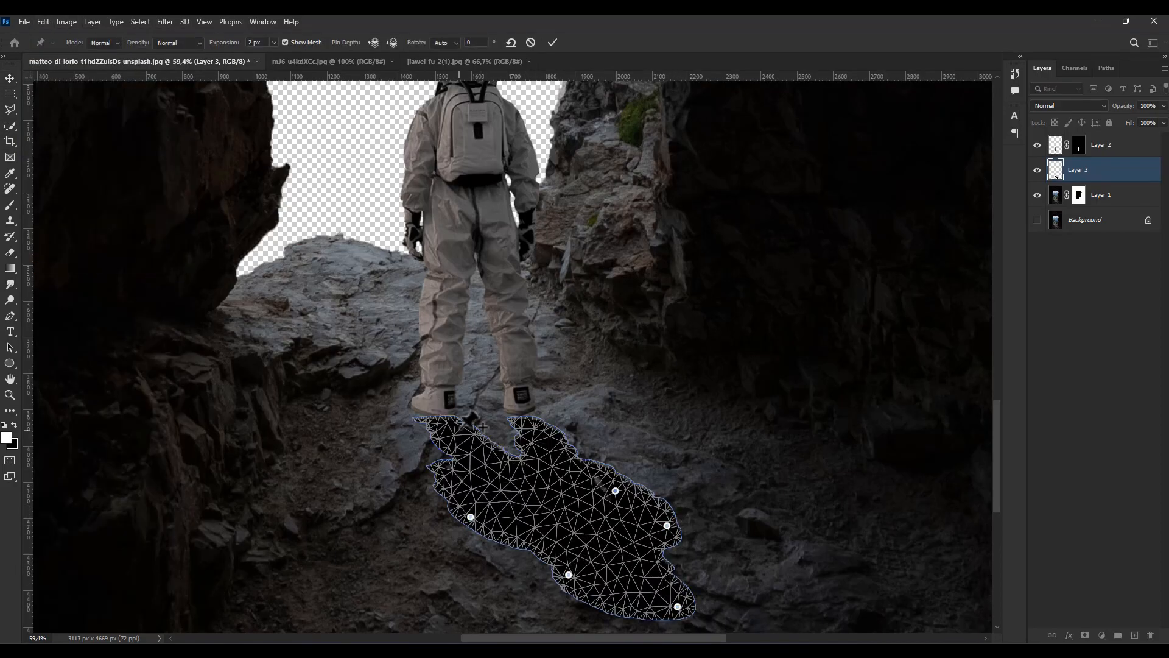
left_click(526, 418)
left_click_drag(443, 410, 485, 479)
left_click_drag(583, 491, 581, 482)
left_click(10, 78)
left_click(532, 247)
Paint black contact shadow under both boots on Layer 3 with a soft 25 px brush.
scroll(563, 341, "down", 4)
scroll(600, 427, "down", 3)
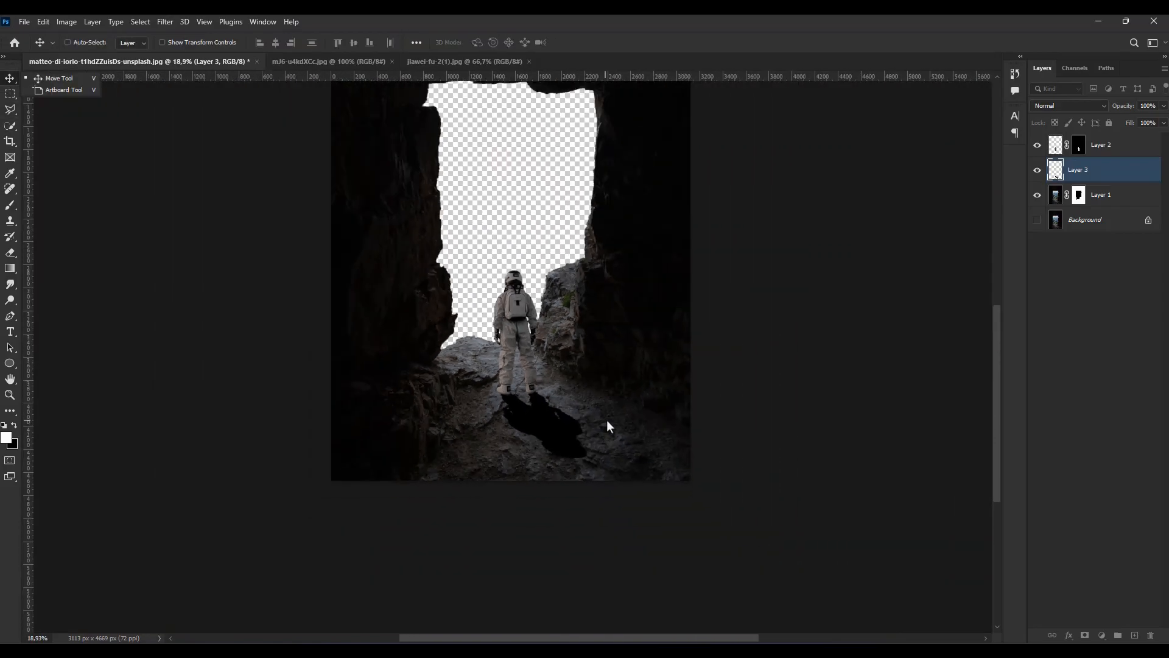
scroll(524, 483, "up", 6)
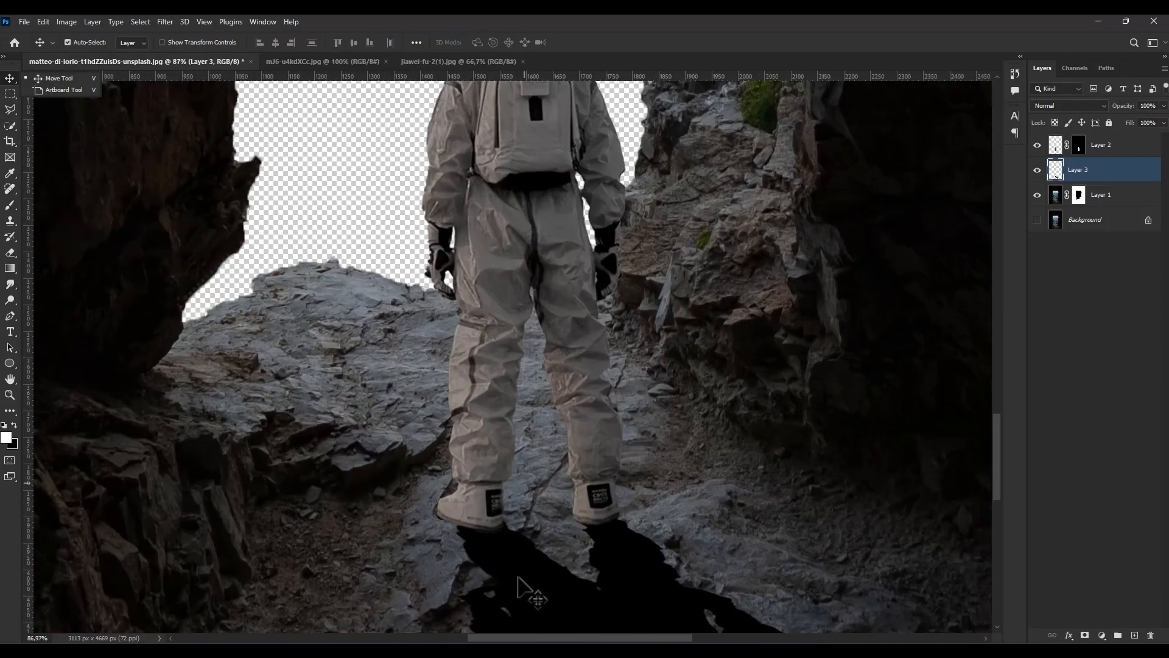
scroll(570, 504, "down", 2)
left_click_drag(532, 500, 537, 510)
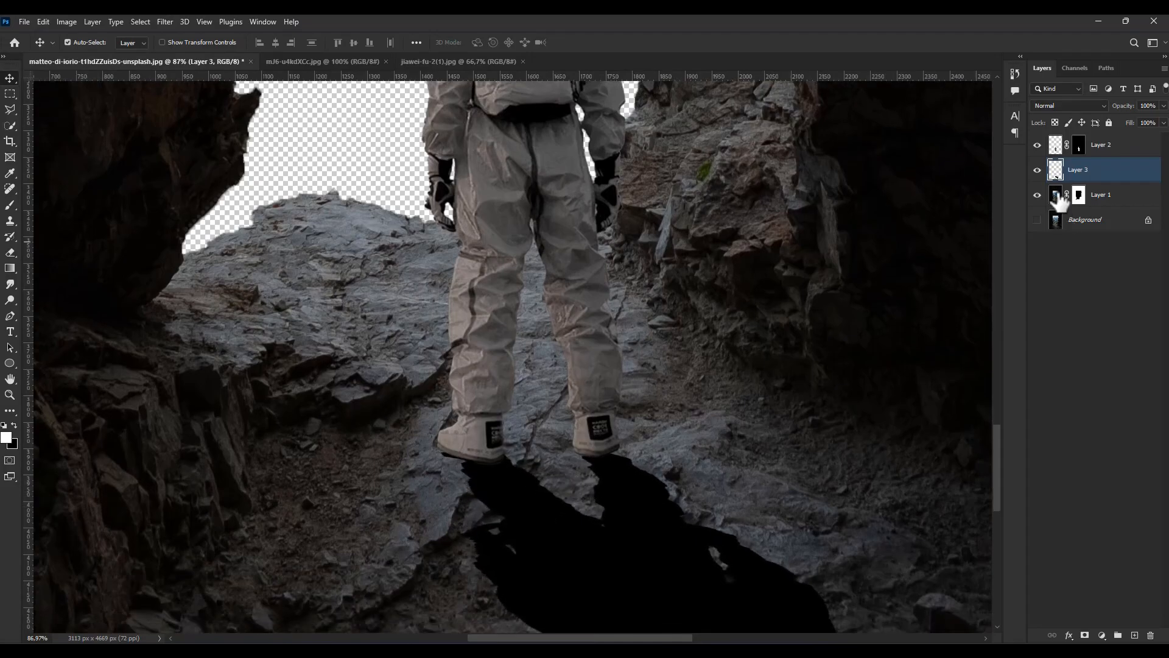
left_click(10, 205)
left_click(14, 425)
scroll(597, 459, "up", 4)
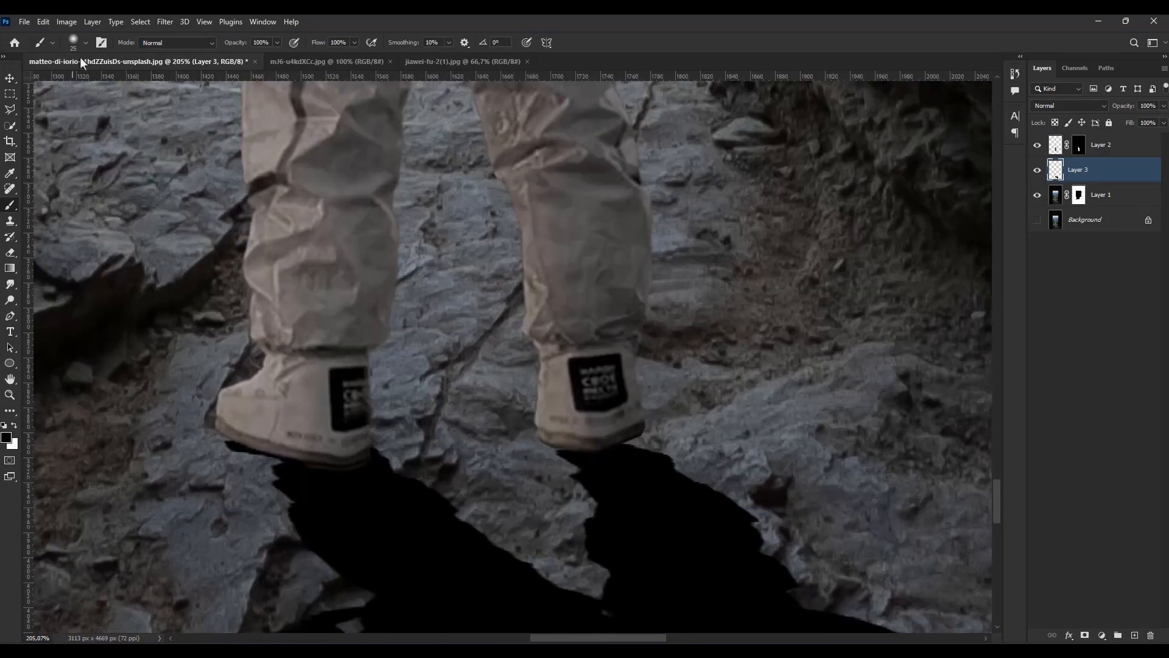
left_click(76, 42)
left_click(108, 111)
mouse_move(251, 436)
left_mouse_down()
mouse_move(237, 428)
mouse_move(270, 447)
left_mouse_up()
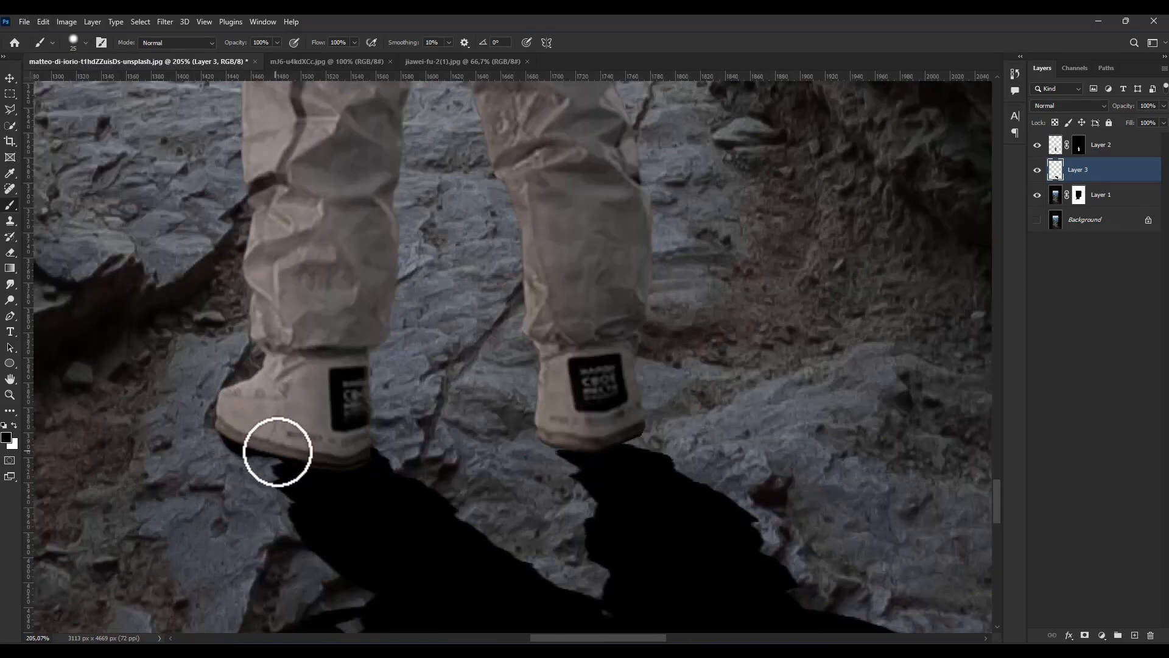
mouse_move(579, 449)
left_mouse_down()
mouse_move(557, 440)
mouse_move(623, 461)
mouse_move(636, 451)
mouse_move(625, 418)
mouse_move(648, 447)
left_mouse_up()
left_click(10, 79)
Add a layer mask to Layer 3 and fade the shadow's far end with a black-to-white gradient from the lower right toward the boots.
scroll(610, 300, "down", 5)
scroll(610, 302, "down", 4)
left_click(1085, 635)
left_click(10, 268)
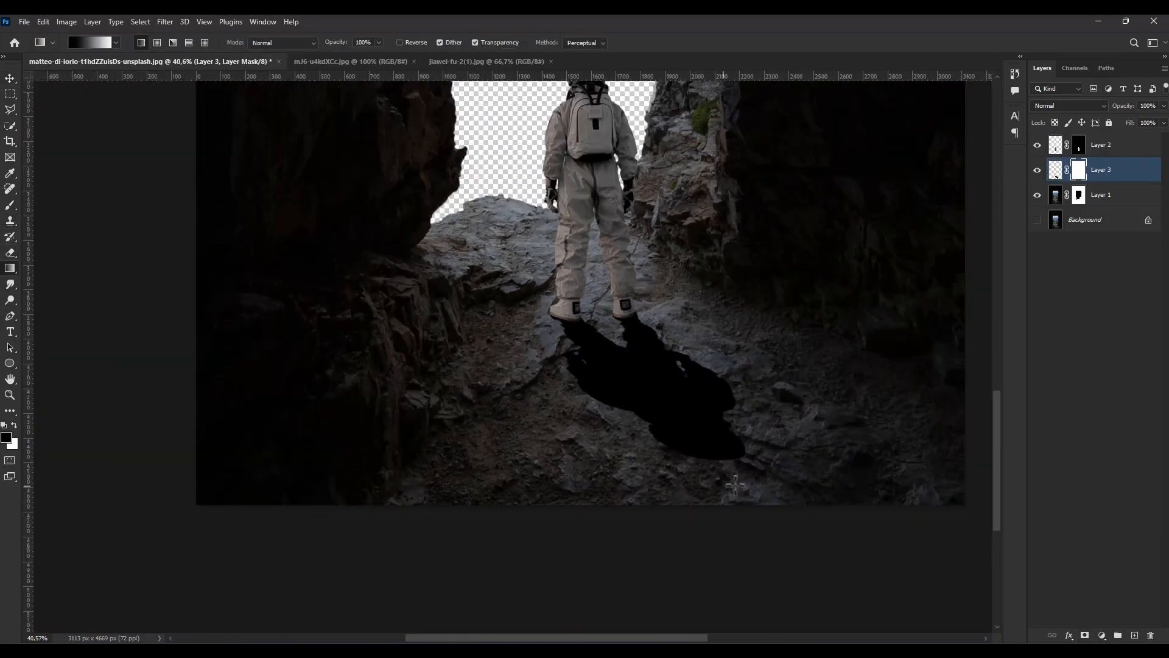
left_click_drag(797, 515, 607, 352)
key("ctrl+z")
left_click_drag(763, 502, 753, 487)
left_click_drag(827, 535, 572, 299)
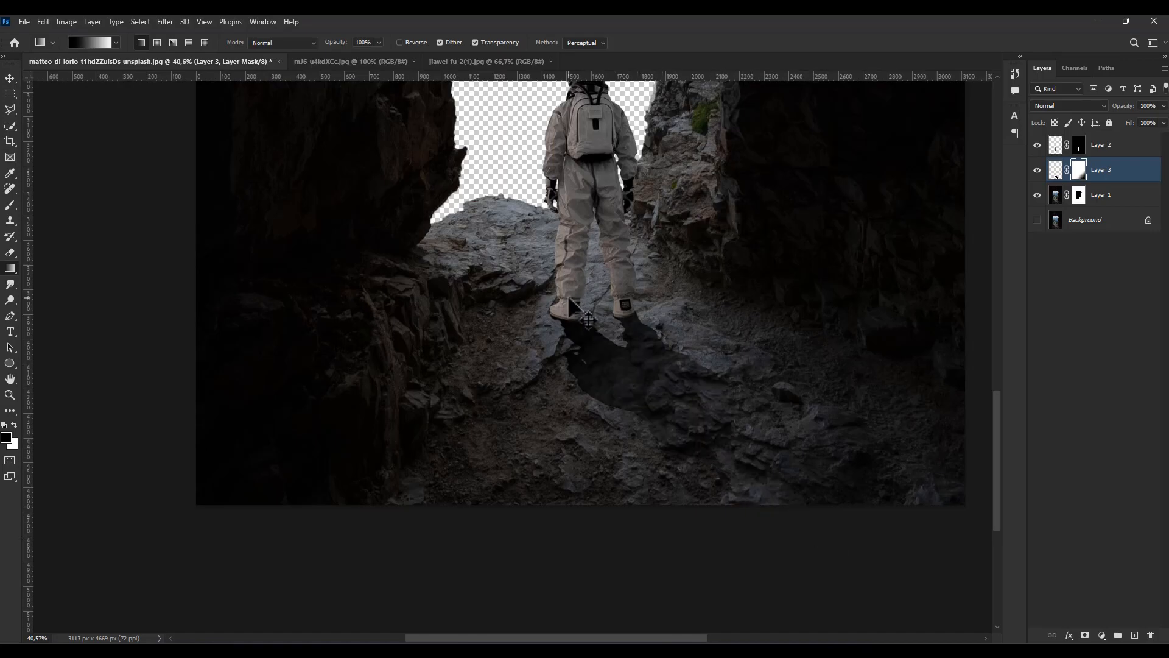
key("v")
scroll(383, 262, "down", 3)
scroll(389, 268, "up", 1)
Duplicate the shadow layer and merge the copy with the original.
left_click(1056, 177)
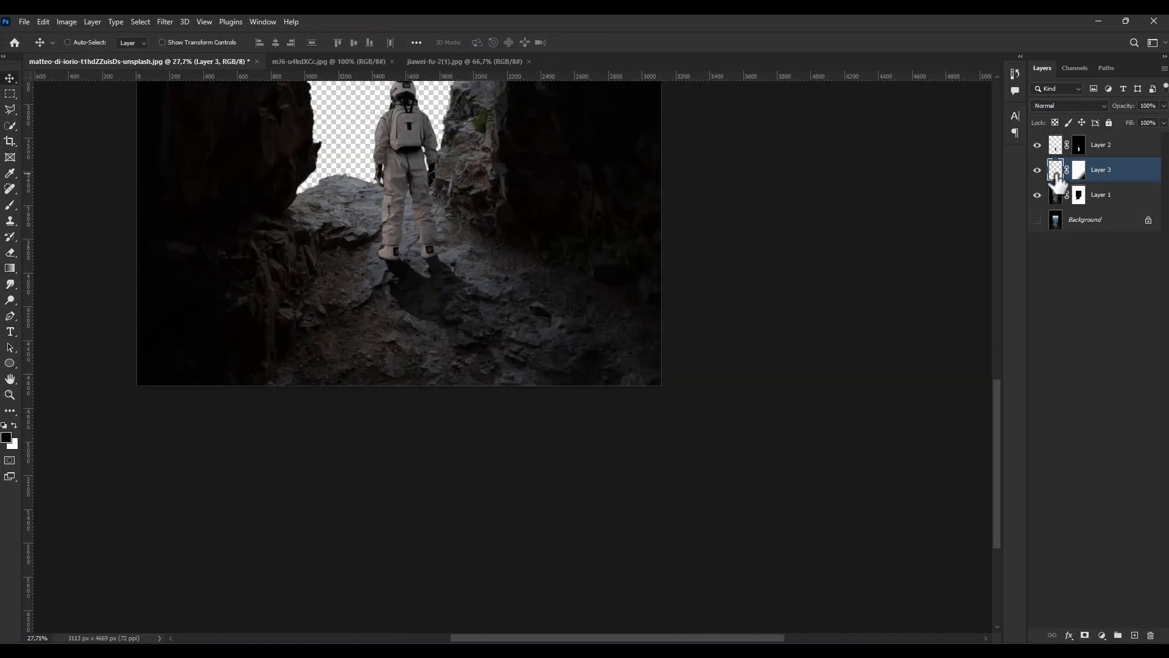
key("ctrl+j")
scroll(630, 283, "down", 2)
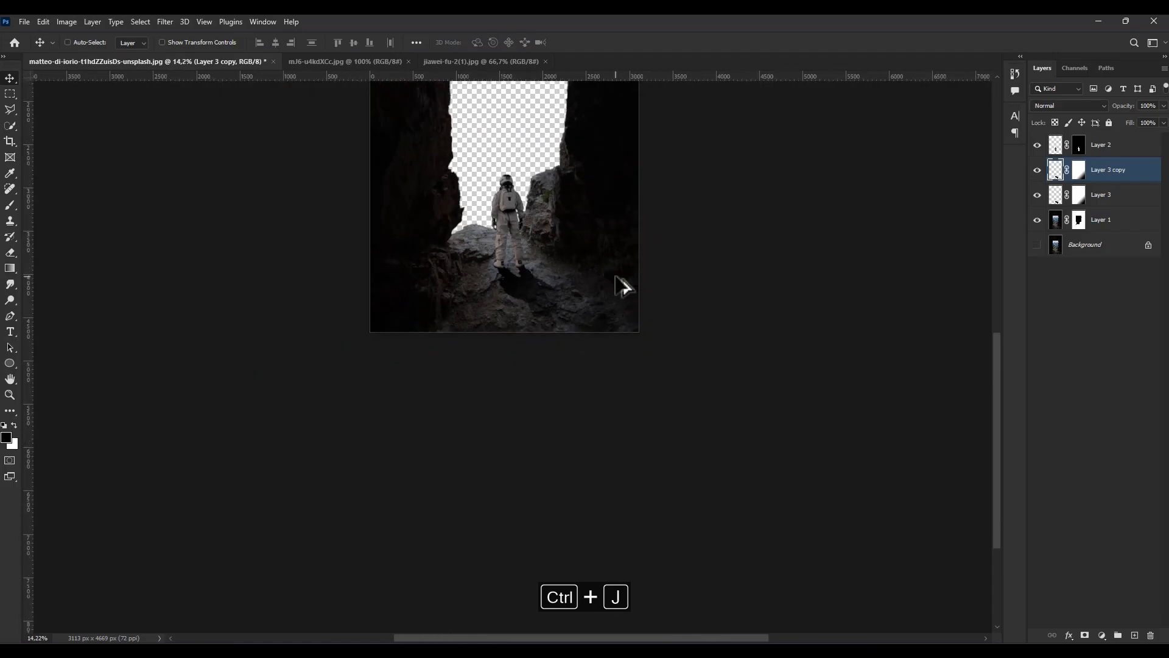
key("ctrl+e")
Apply a Motion Blur to the merged shadow with an angle of -60° and a distance of 30 pixels.
left_click(164, 21)
mouse_move(217, 177)
left_click(365, 252)
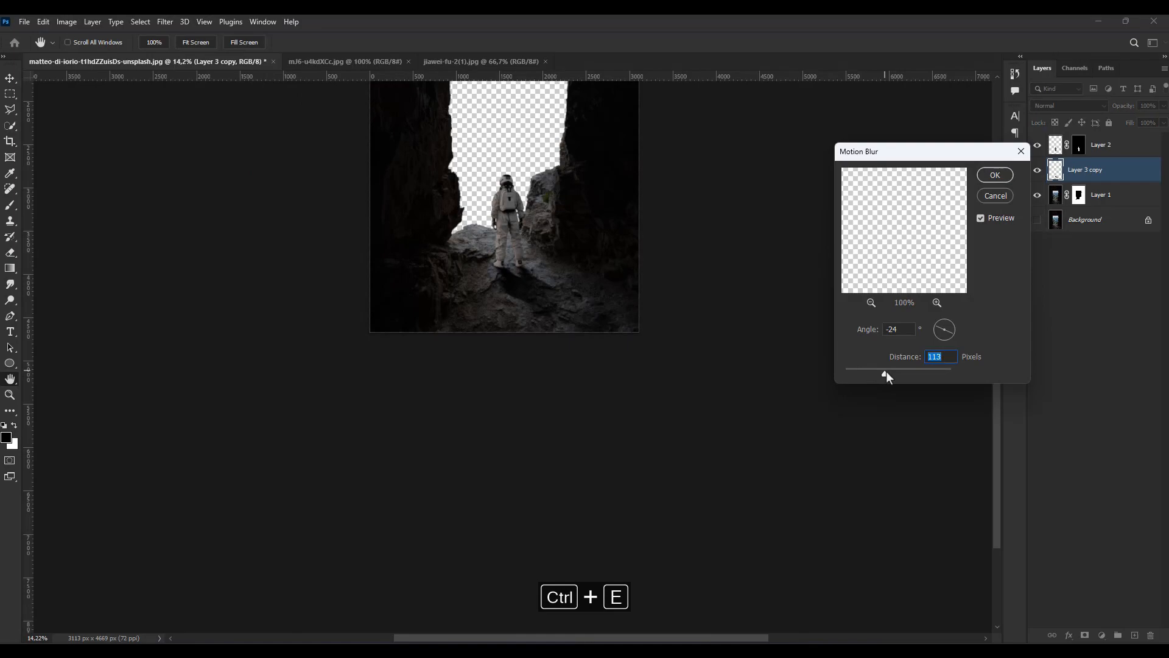
left_click(945, 335)
left_click_drag(886, 376, 859, 371)
scroll(939, 358, "down", 2)
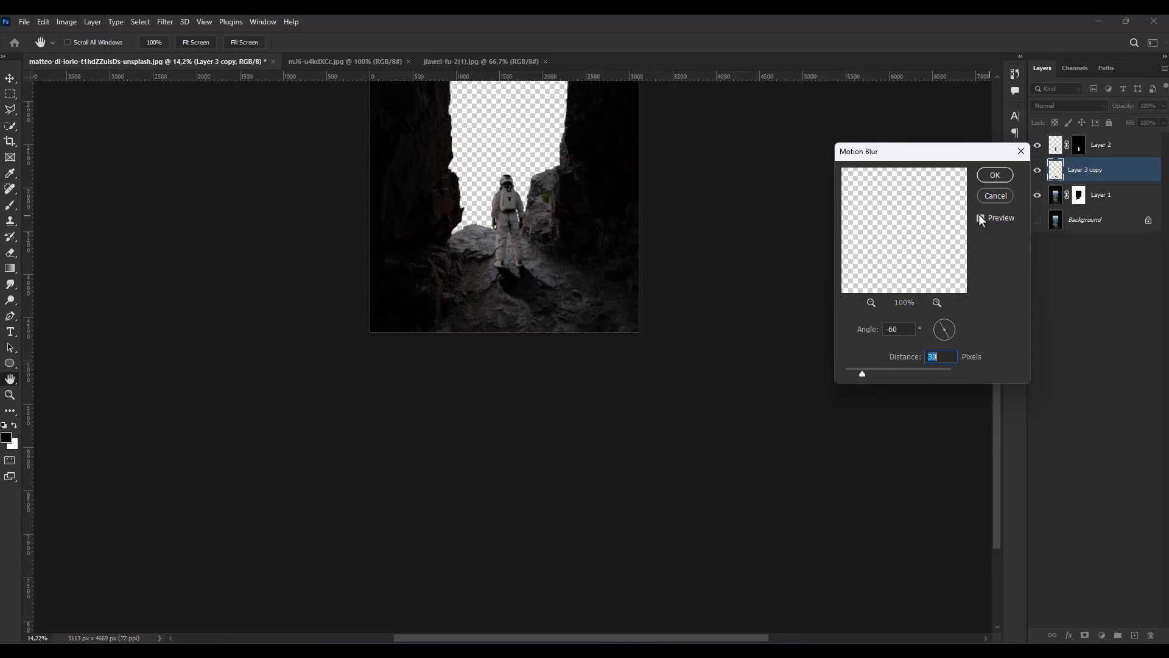
left_click(995, 175)
Bring the shattered planet image from jiawei-fu-2(1).jpg into the cave composite and place its layer below Layer 1.
scroll(496, 237, "up", 3)
left_click(463, 63)
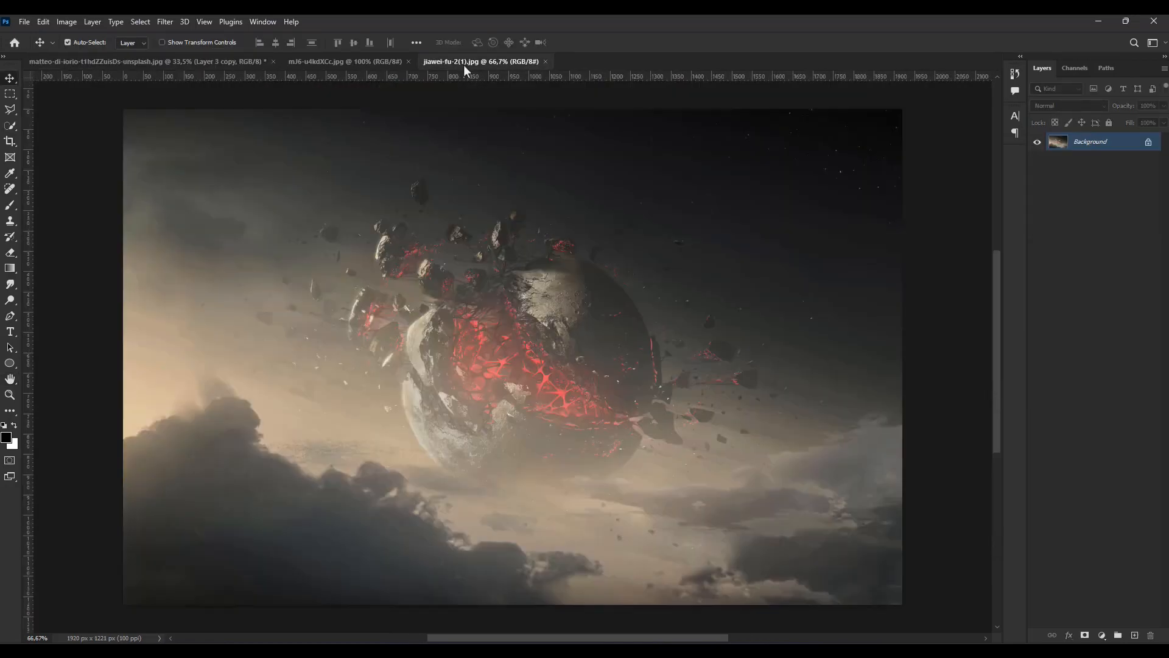
scroll(431, 230, "down", 2)
mouse_move(430, 229)
left_mouse_down()
mouse_move(213, 73)
mouse_move(446, 218)
left_mouse_up()
left_click_drag(1076, 175, 1076, 220)
Scale the planet image to about 200% and center it behind the cave opening.
scroll(548, 260, "down", 2)
key("ctrl+t")
scroll(609, 313, "down", 2)
left_click_drag(608, 312, 721, 354)
left_click_drag(665, 329, 692, 290)
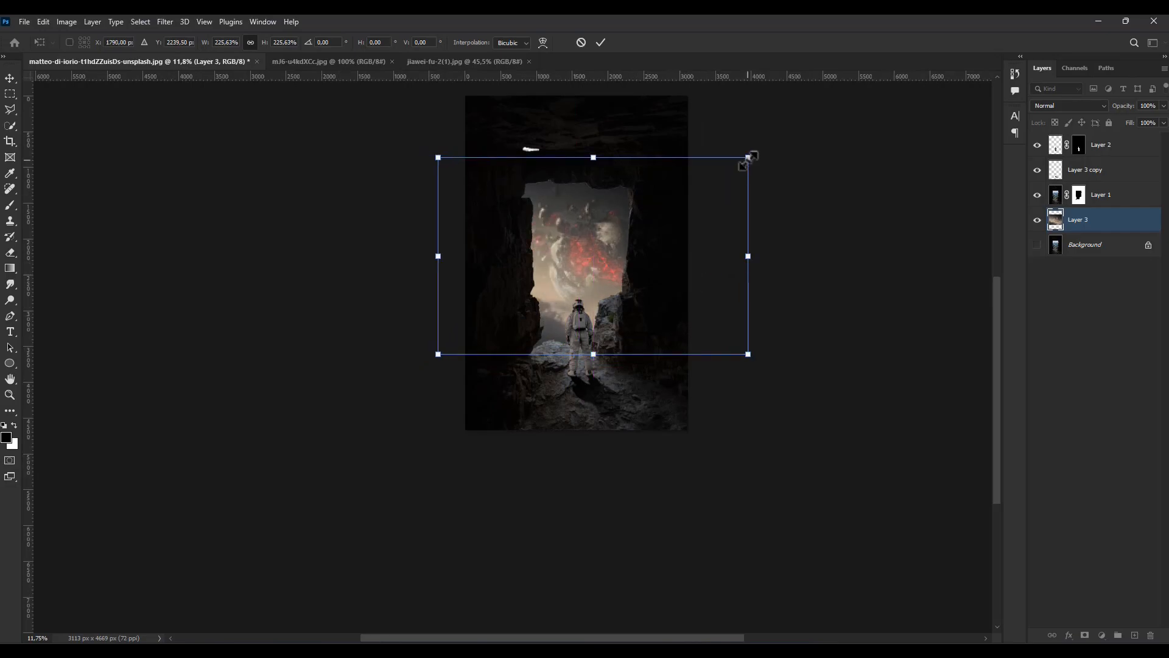
left_click_drag(752, 156, 710, 180)
left_click_drag(635, 212, 640, 207)
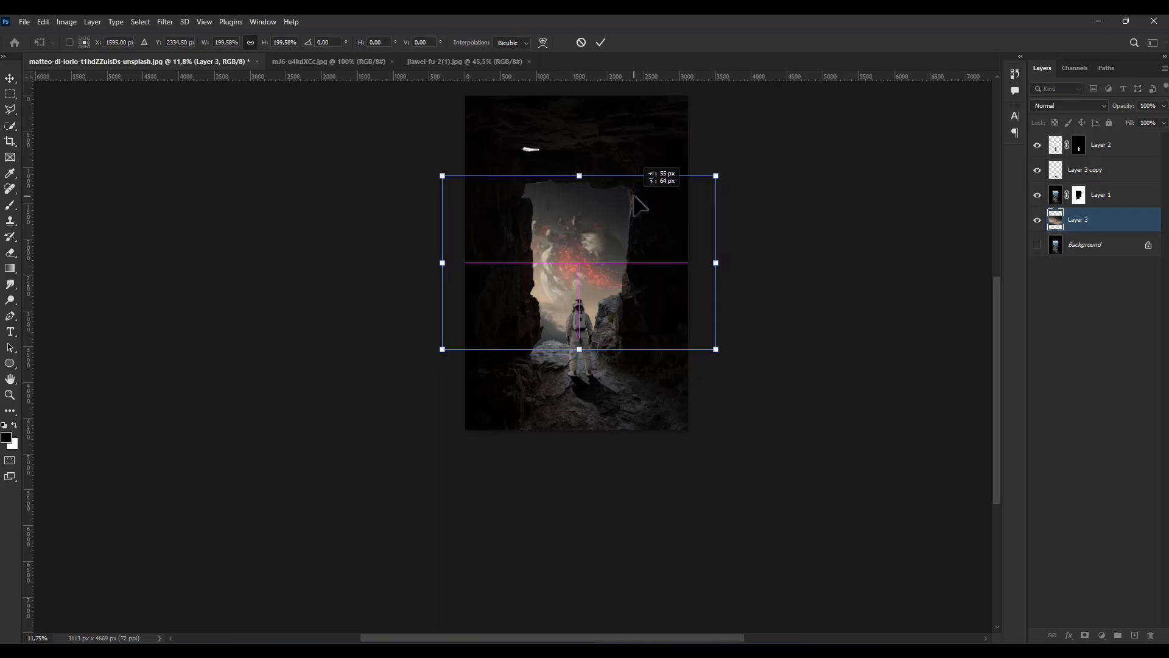
key("Return")
scroll(558, 201, "up", 3)
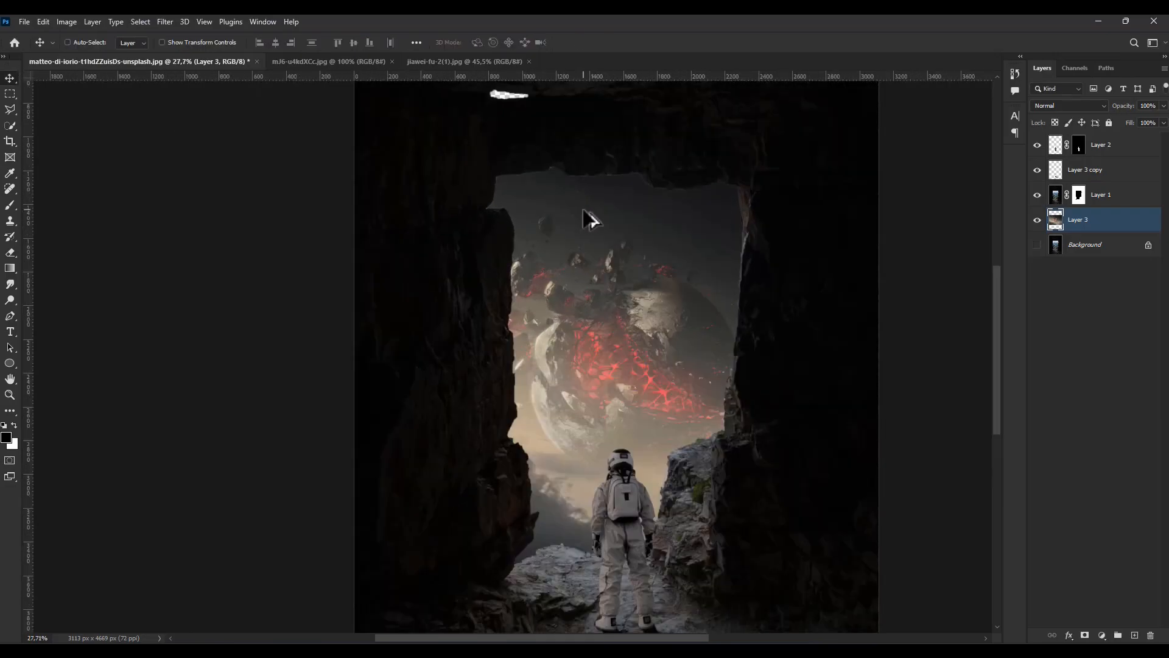
scroll(631, 276, "down", 3)
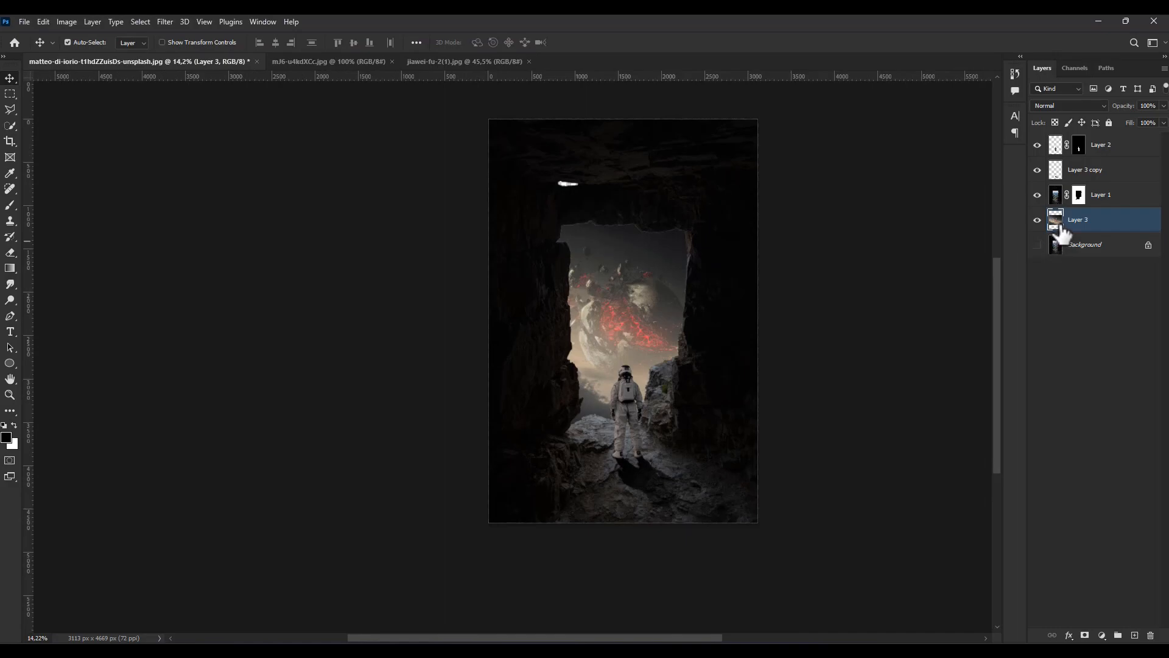
Copy a rectangular patch of dark sky from the planet layer, cover the bright gap in the cave ceiling with it, and merge both layers.
left_click(10, 93)
left_click_drag(569, 218, 626, 239)
key("ctrl+c")
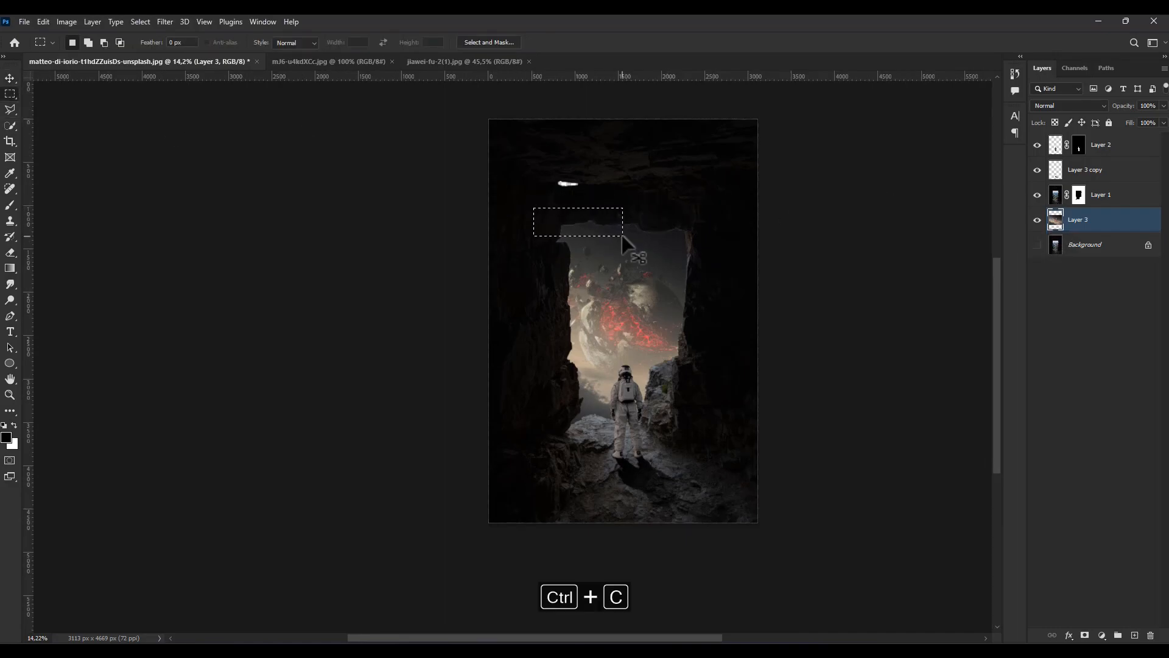
key("ctrl+v")
key("ctrl+t")
key("Return")
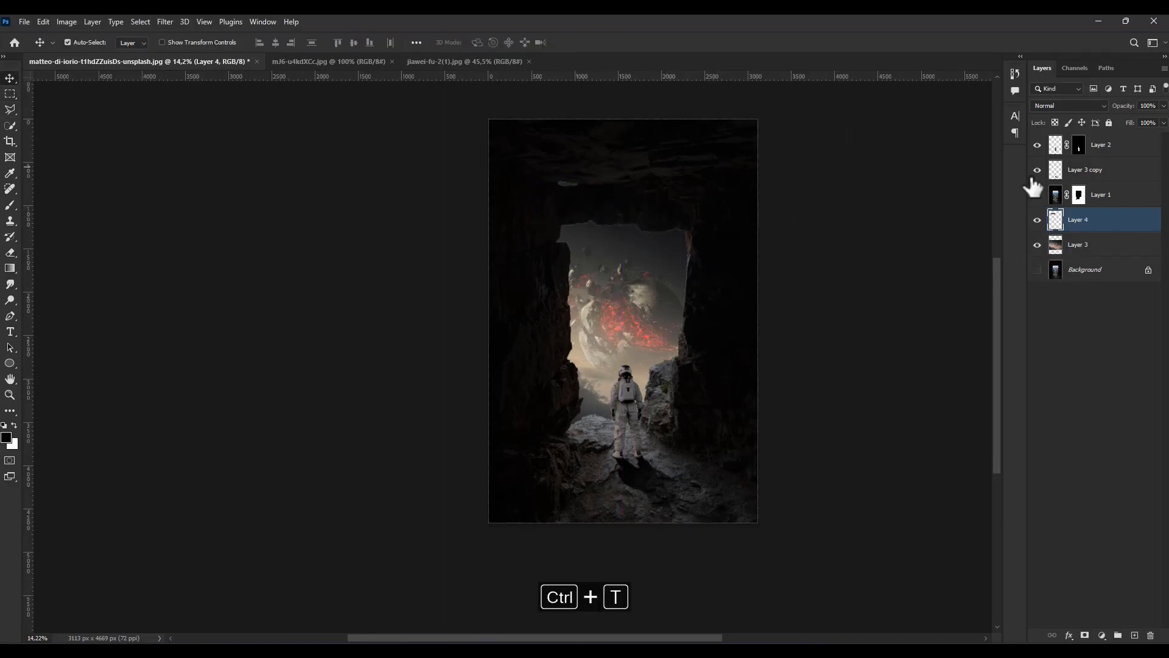
Add an Exposure adjustment layer above Layer 2 with exposure +2.17 and invert its mask to black.
scroll(578, 433, "up", 5)
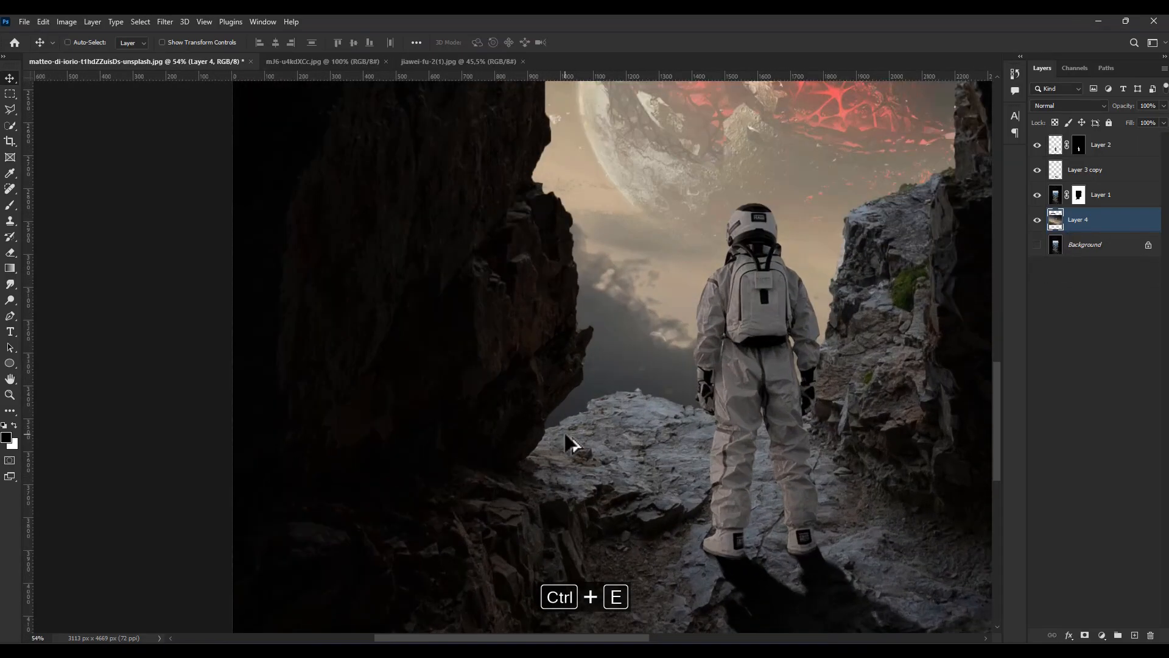
scroll(575, 434, "down", 4)
scroll(608, 420, "down", 4)
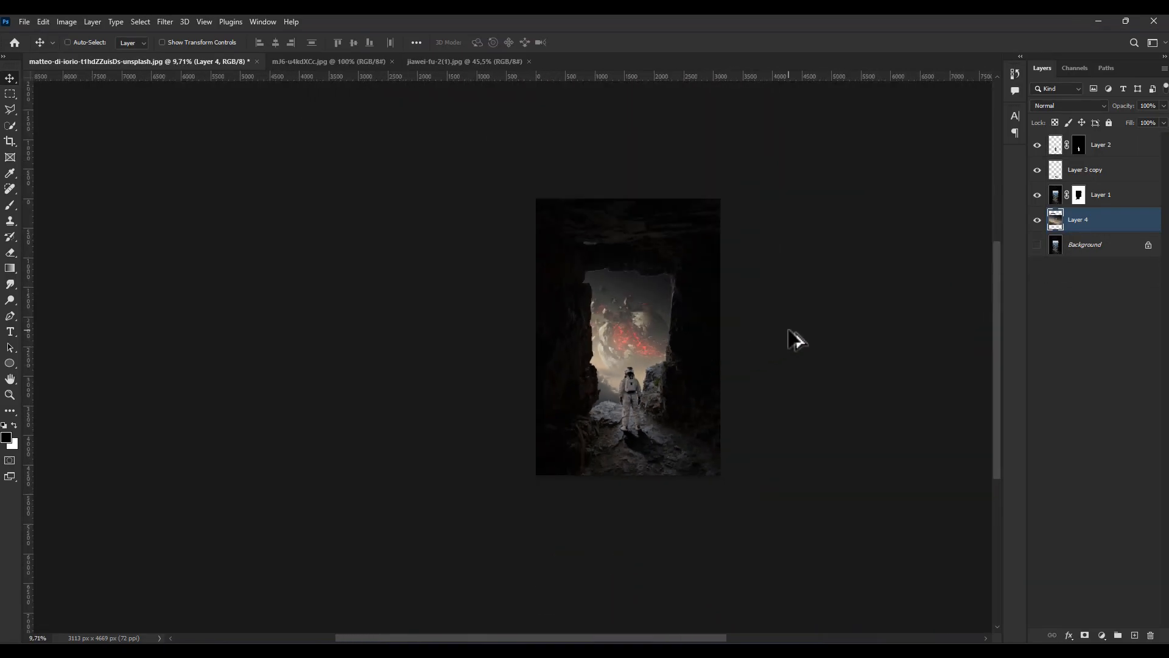
scroll(789, 332, "down", 1)
left_click(1115, 148)
left_click(1102, 635)
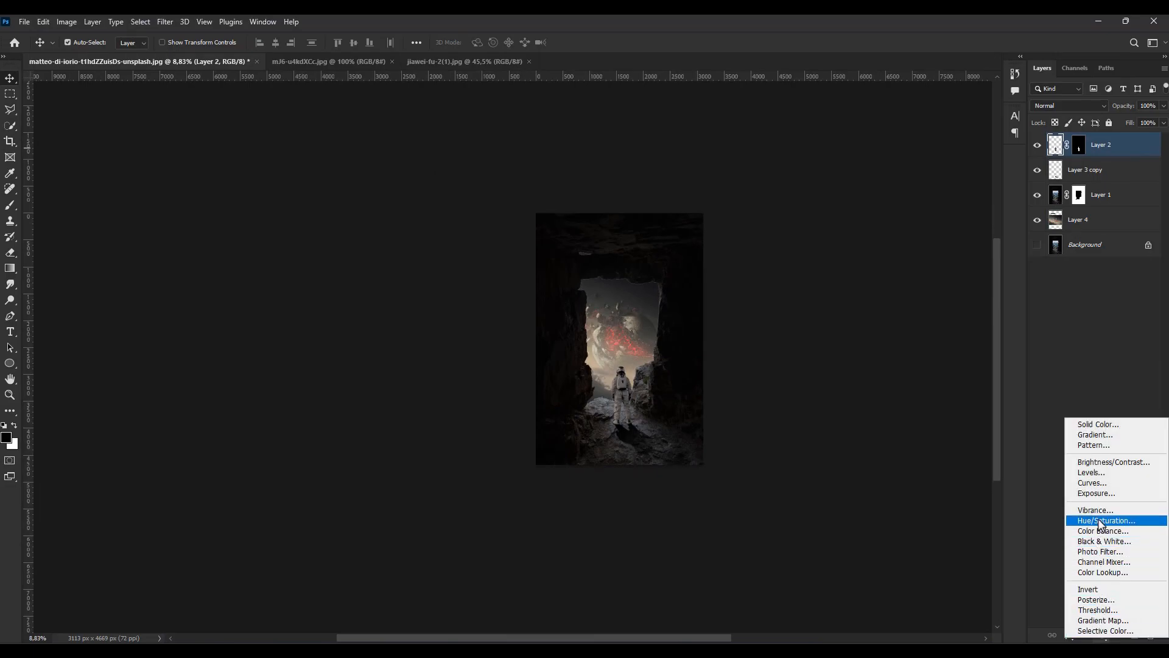
left_click(1095, 492)
left_click_drag(755, 193, 880, 193)
mouse_move(870, 260)
left_mouse_down()
mouse_move(859, 258)
mouse_move(893, 258)
left_mouse_up()
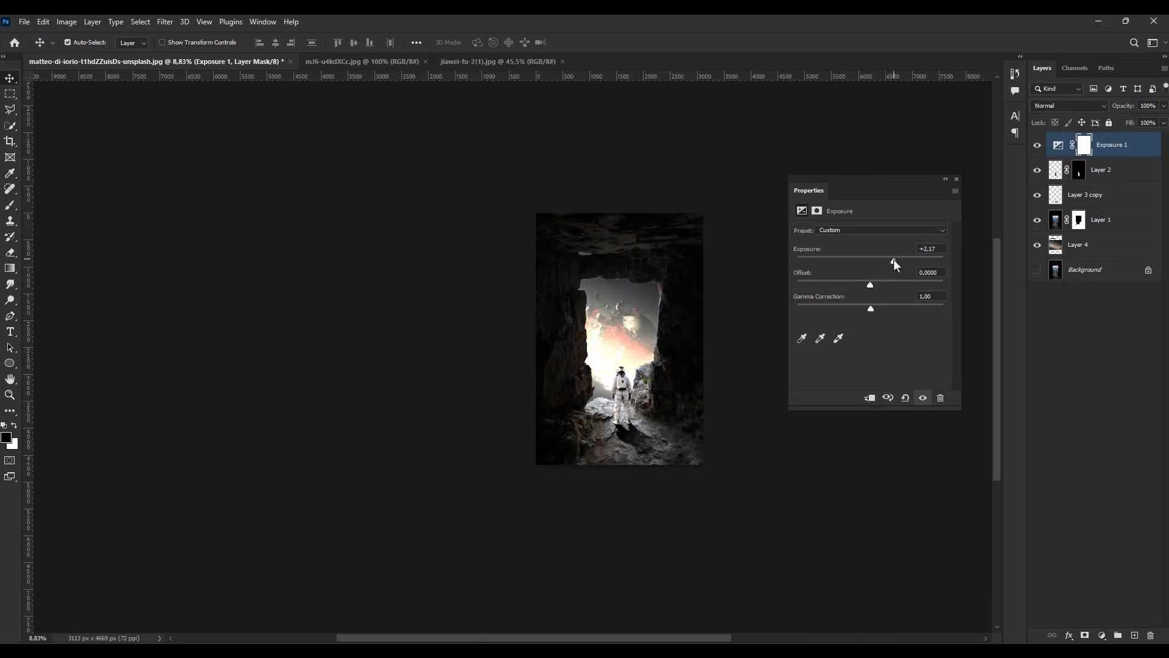
left_click(945, 179)
key("ctrl+i")
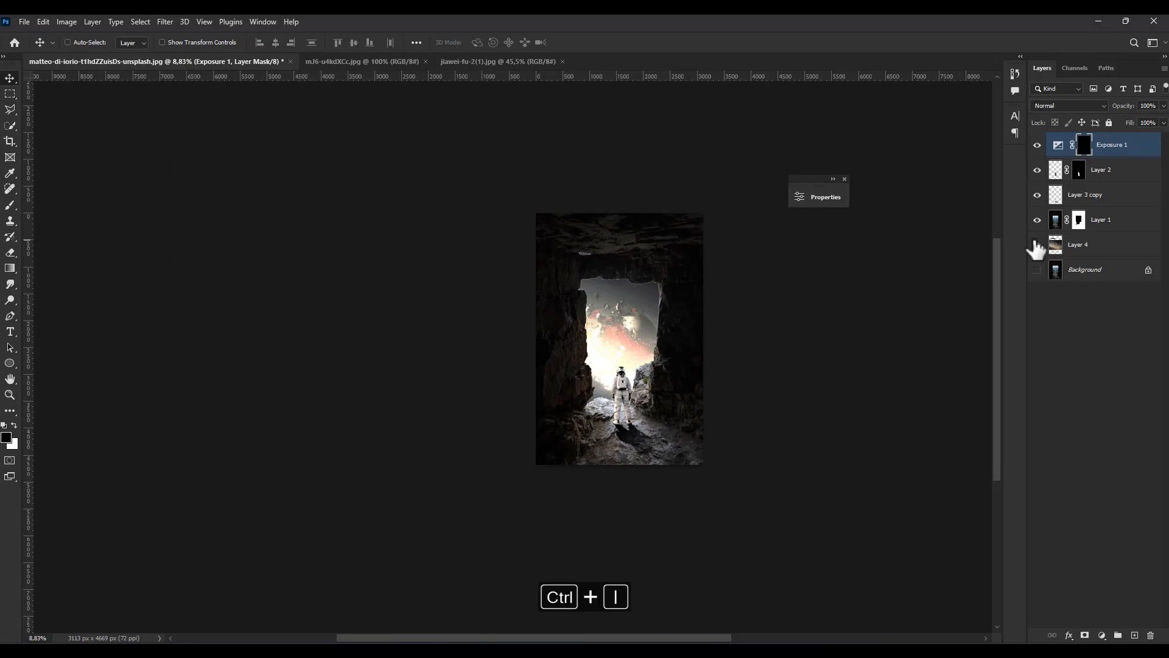
Paint white on the Exposure mask with a soft 44 px brush to light the outer edge of the astronaut's left arm and shoulder.
key("b")
scroll(554, 268, "up", 5)
key("x")
scroll(631, 453, "up", 10)
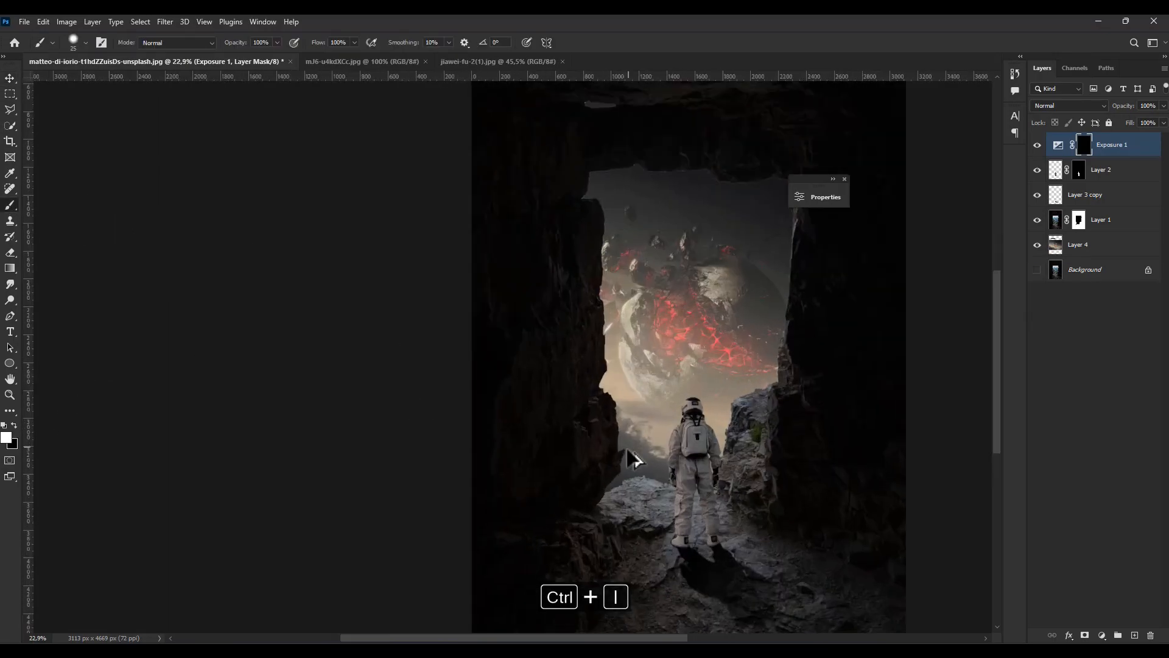
key("bracketright")
key("bracketright")
mouse_move(608, 396)
left_mouse_down()
mouse_move(618, 470)
mouse_move(582, 540)
left_mouse_up()
key("ctrl+z")
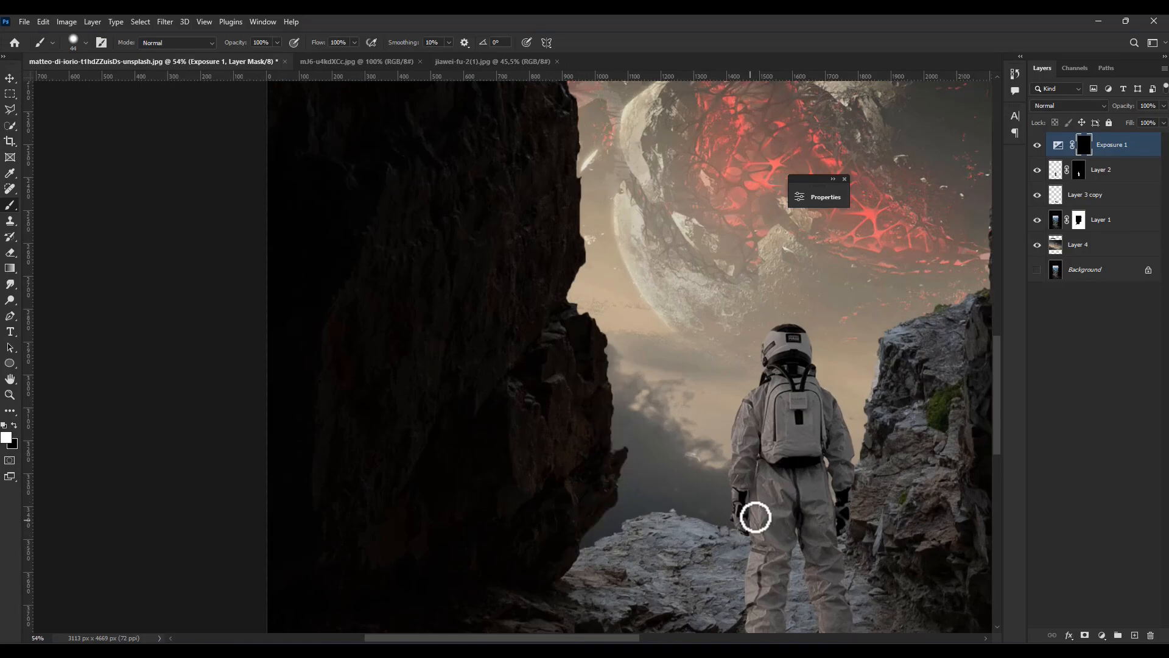
left_click(85, 43)
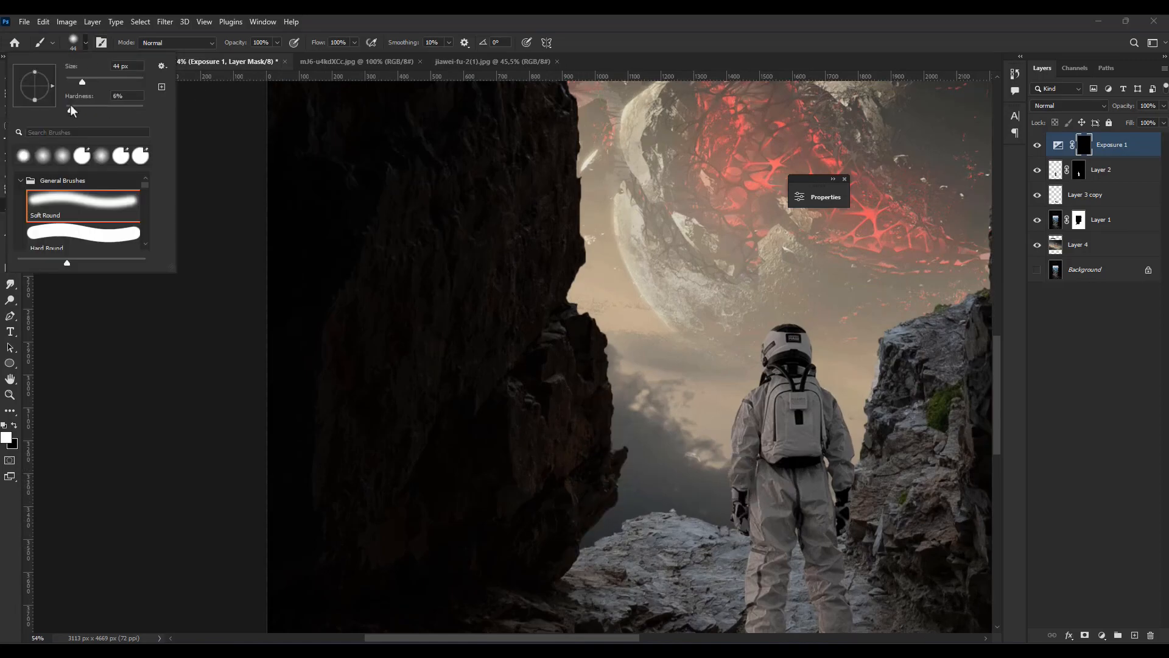
key("Return")
mouse_move(733, 469)
left_mouse_down()
mouse_move(742, 411)
mouse_move(752, 377)
left_mouse_up()
scroll(755, 426, "down", 2)
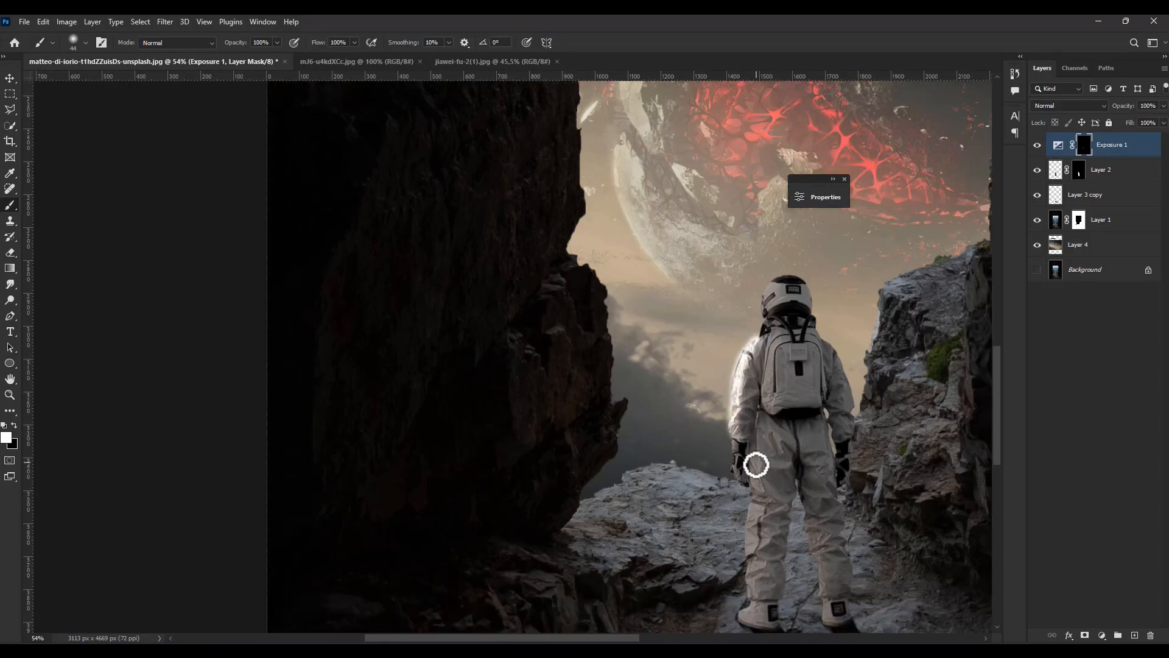
Paint rim light along the astronaut's legs, helmet and arms on the Exposure mask, using a 22 px white brush.
key("bracketleft")
key("bracketleft")
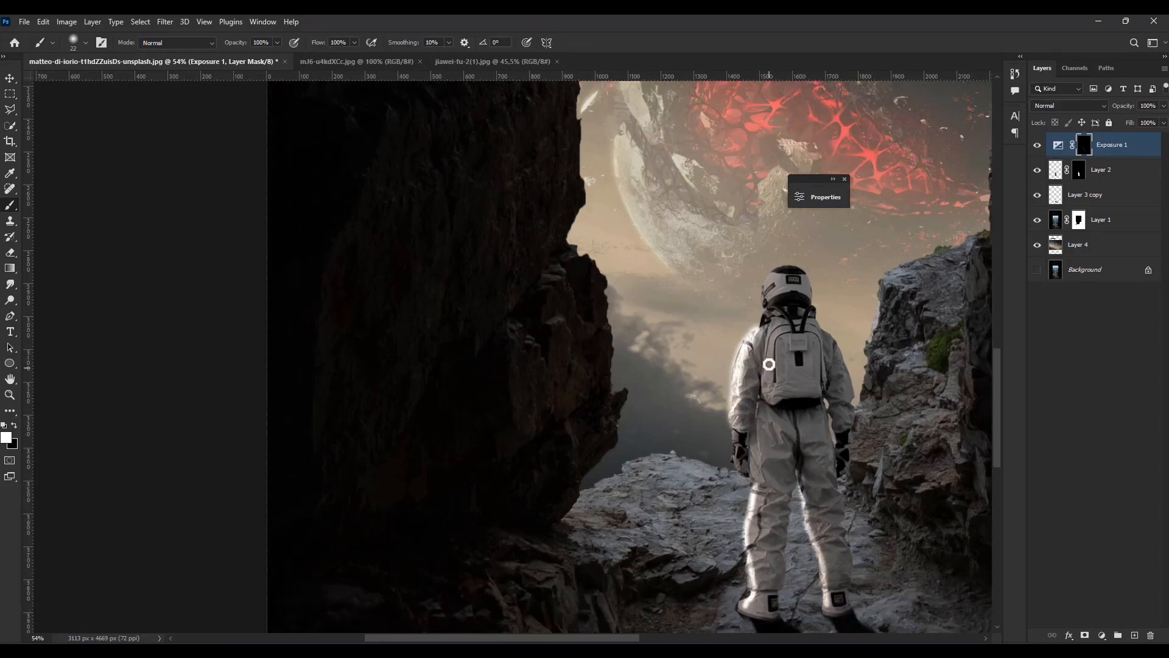
left_click_drag(784, 268, 874, 438)
right_click(811, 365, "alt")
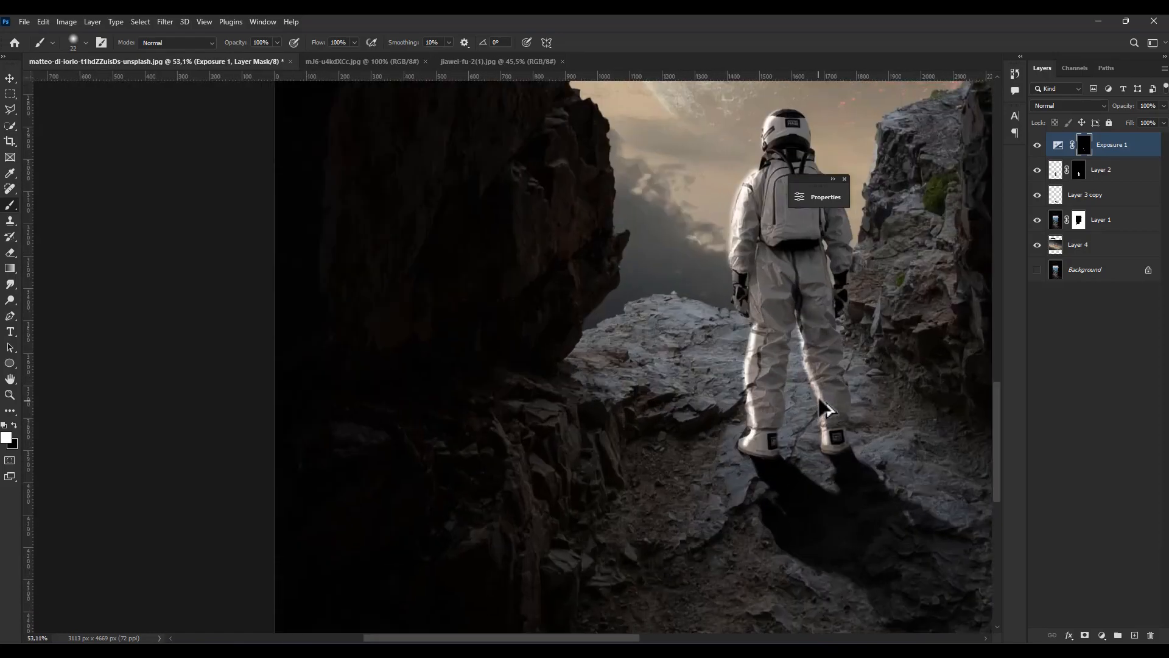
mouse_move(747, 441)
left_mouse_down()
mouse_move(766, 326)
mouse_move(772, 420)
mouse_move(830, 416)
mouse_move(804, 323)
left_mouse_up()
left_click_drag(738, 263, 784, 117)
Load Layer 1's mask as a selection with the Exposure 1 mask still active, and enlarge the soft brush to 303 px.
scroll(788, 254, "down", 8)
scroll(724, 292, "up", 3)
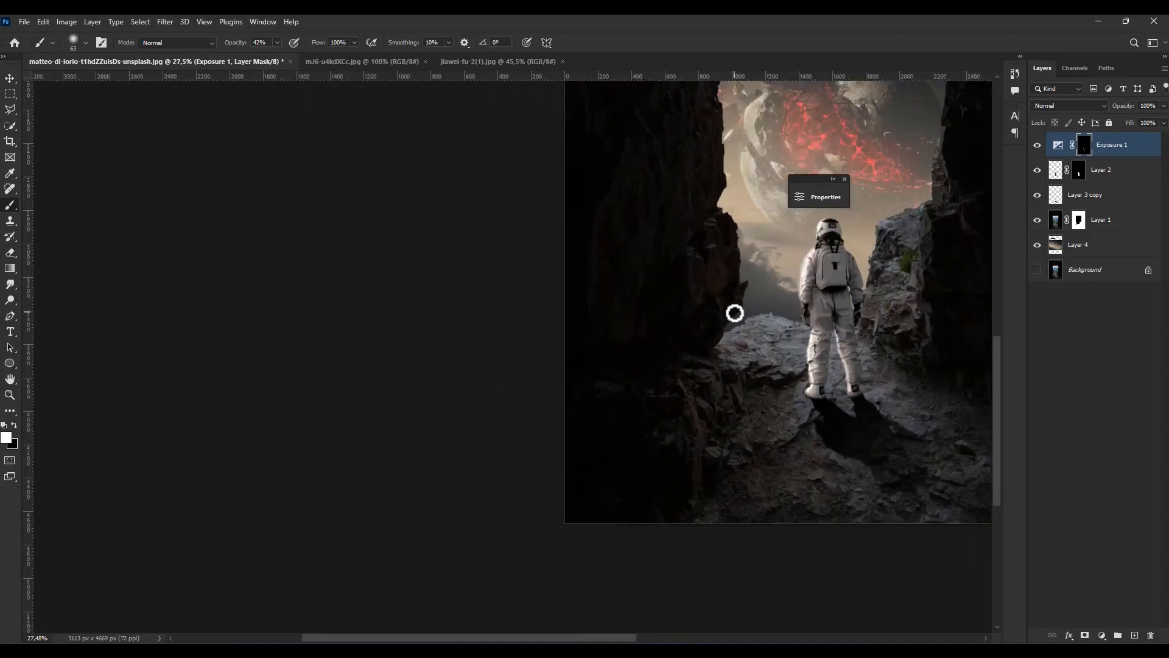
scroll(711, 234, "up", 2)
right_click(709, 231)
right_click(708, 230, "alt")
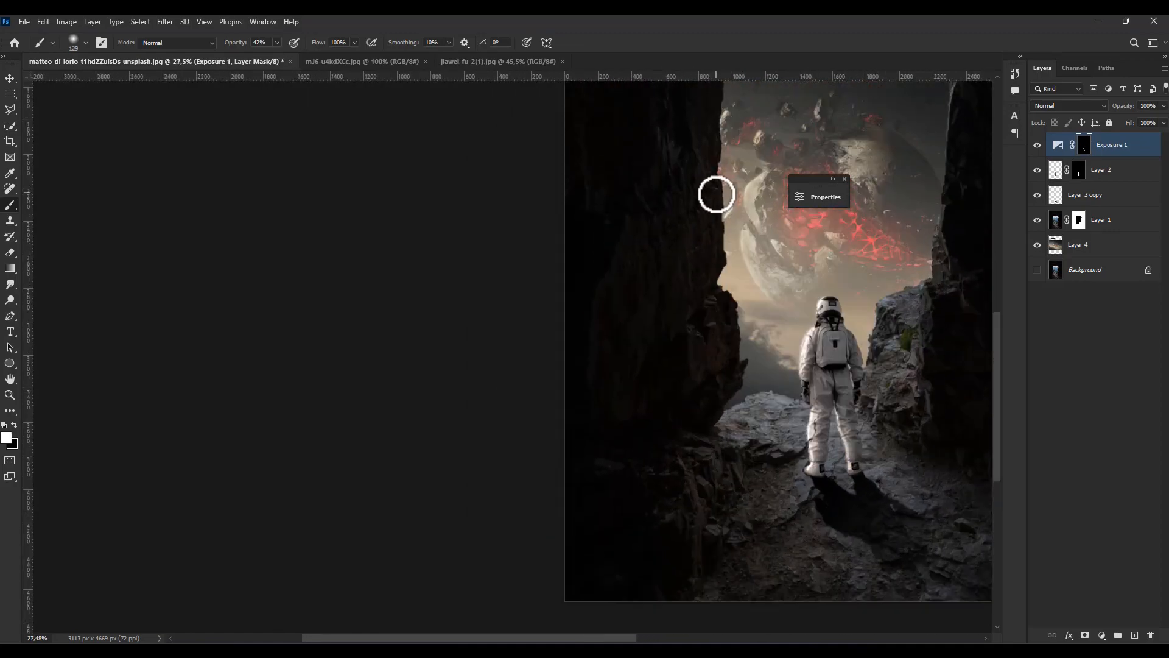
left_click(1076, 231, "ctrl")
right_click(729, 191, "alt")
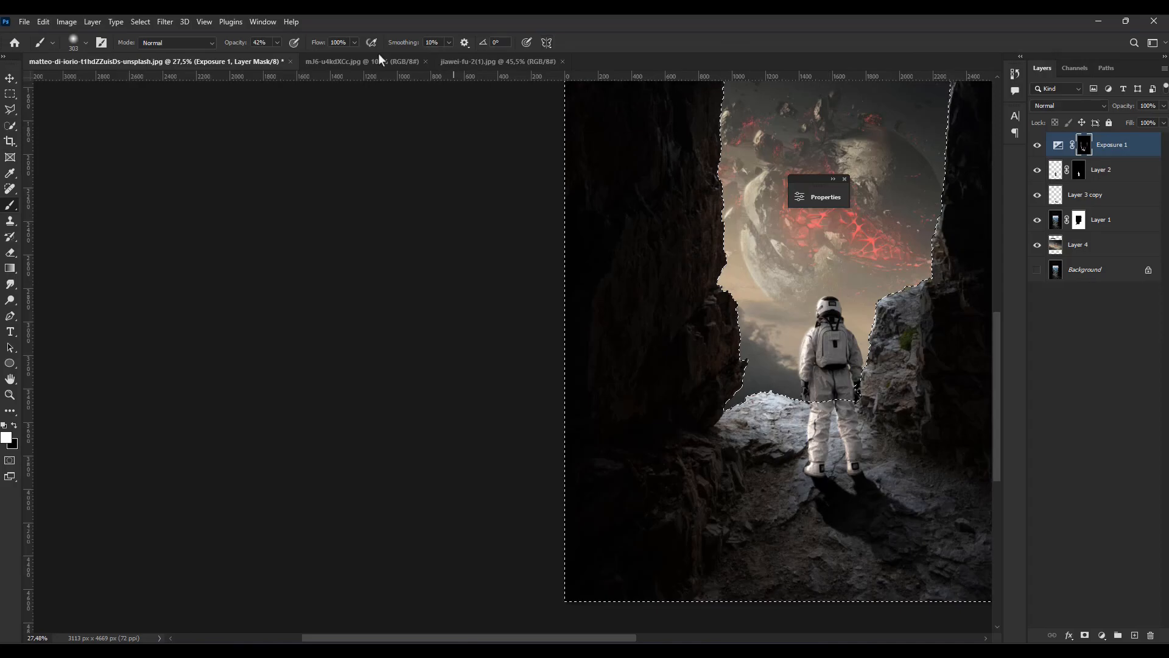
Paint white on the Exposure 1 mask along both cave wall edges beside the sky, using a 172 px brush at 100% opacity.
key("7")
key("1")
right_click(735, 303, "alt")
key("0")
left_click_drag(733, 289, 729, 211)
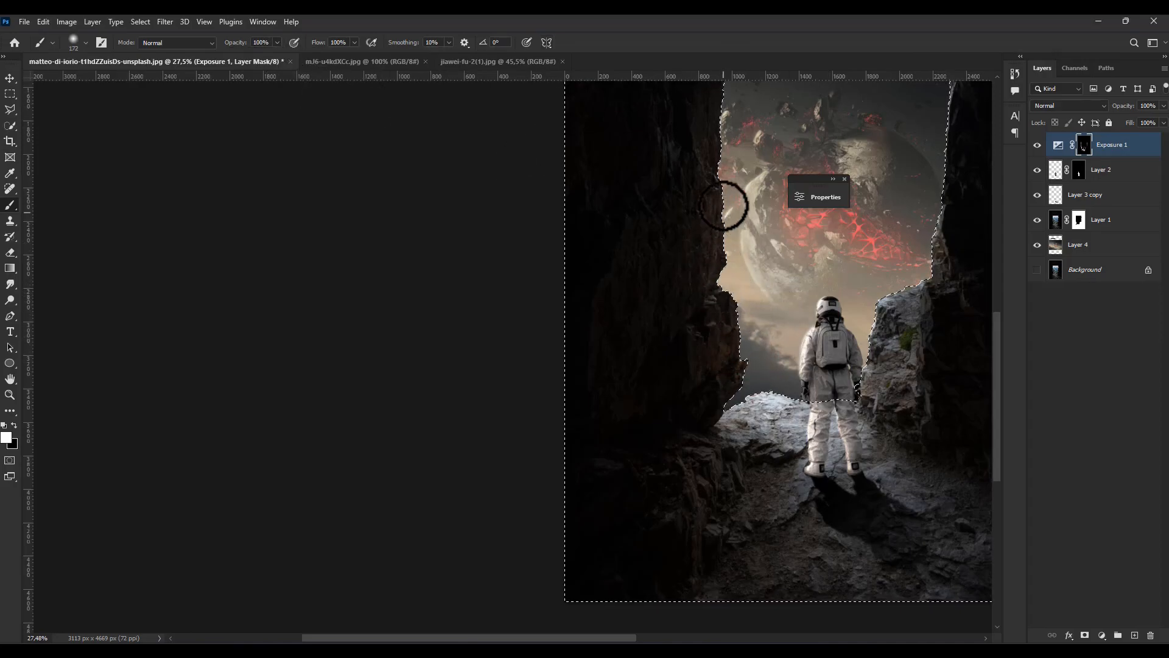
left_click_drag(924, 264, 933, 207)
Paint highlights on the Exposure 1 mask over the rocks at the foot of the left cave wall with a smaller brush.
scroll(932, 196, "down", 3)
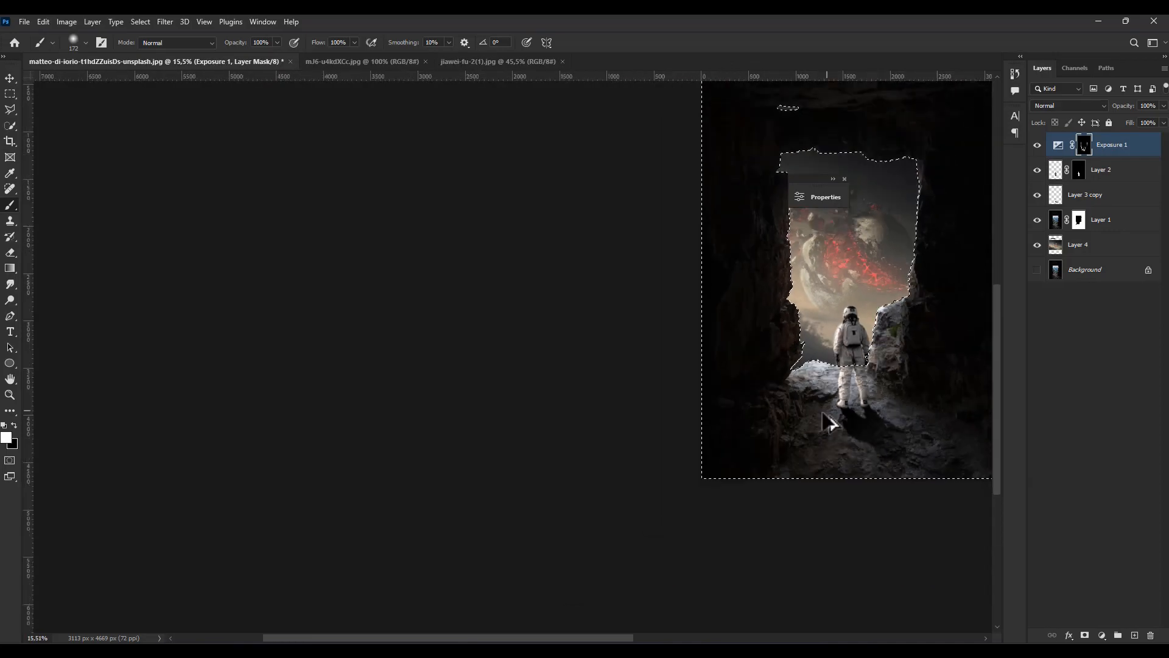
scroll(810, 350, "up", 5)
left_click_drag(810, 365, 813, 377)
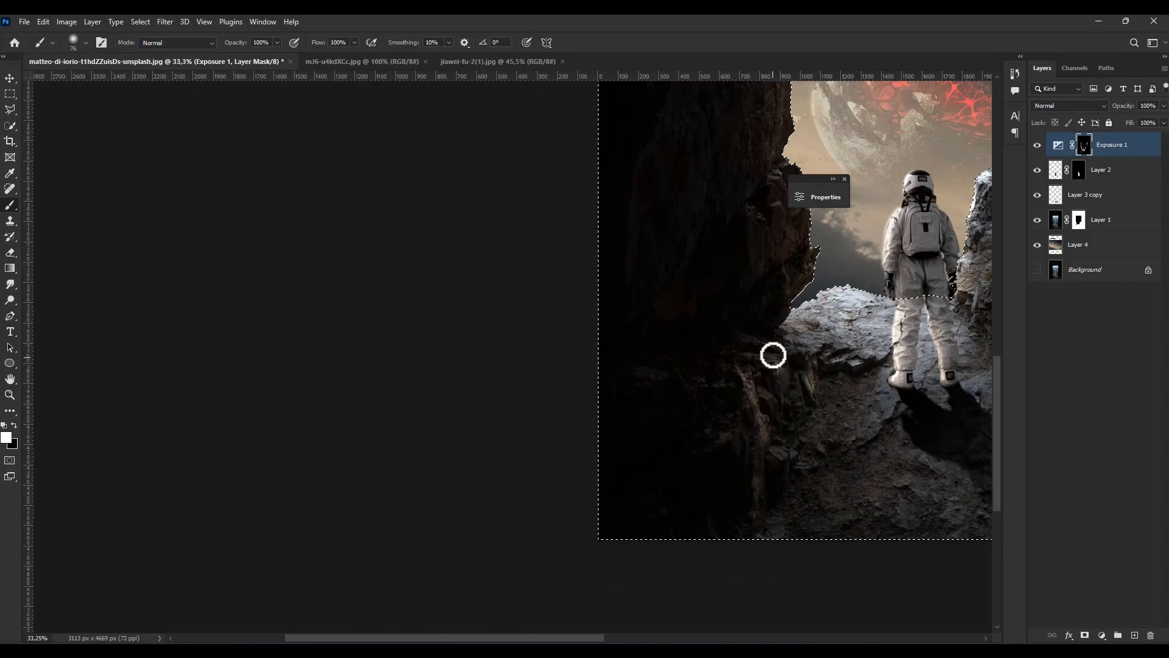
scroll(774, 209, "up", 3)
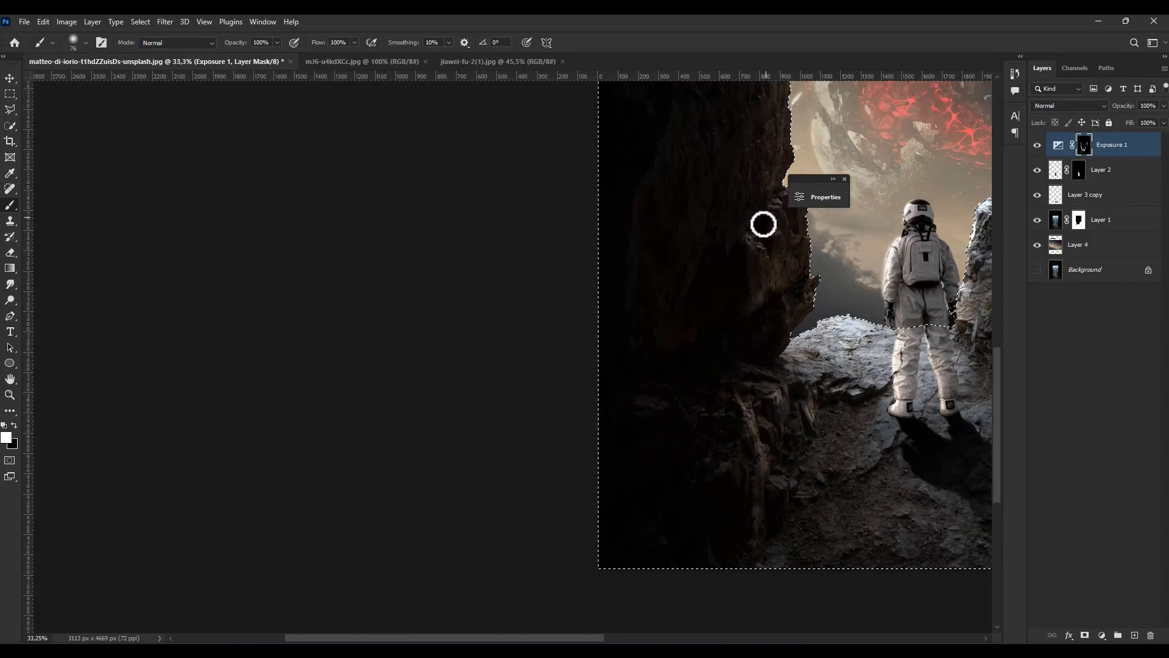
scroll(907, 315, "down", 5)
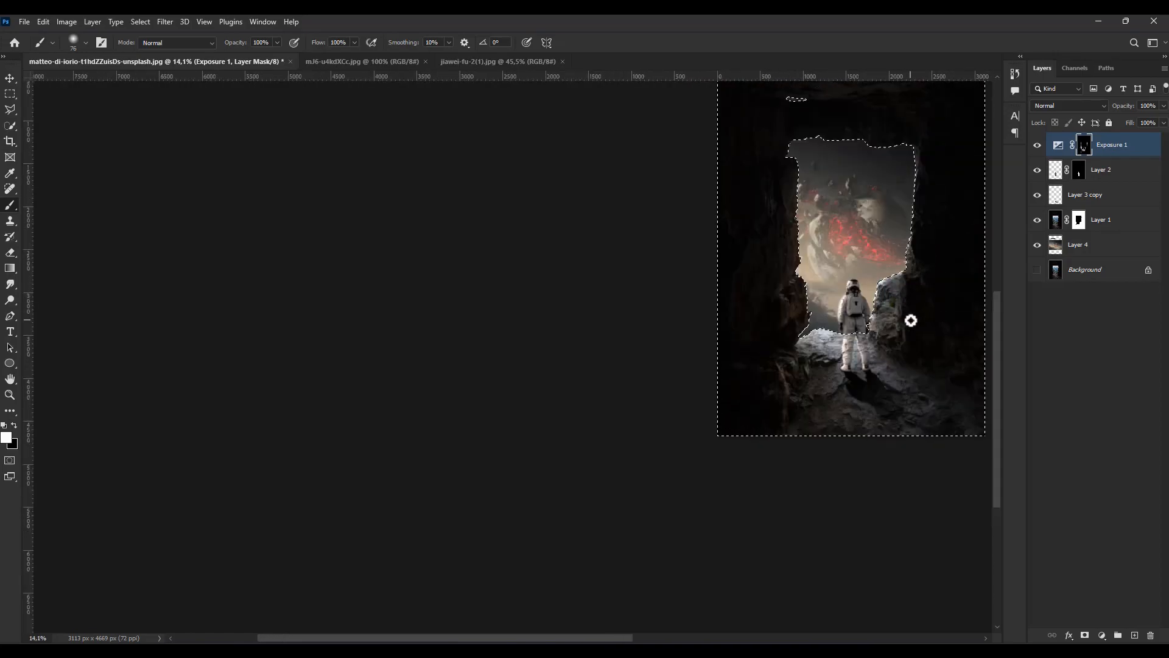
scroll(911, 156, "up", 2)
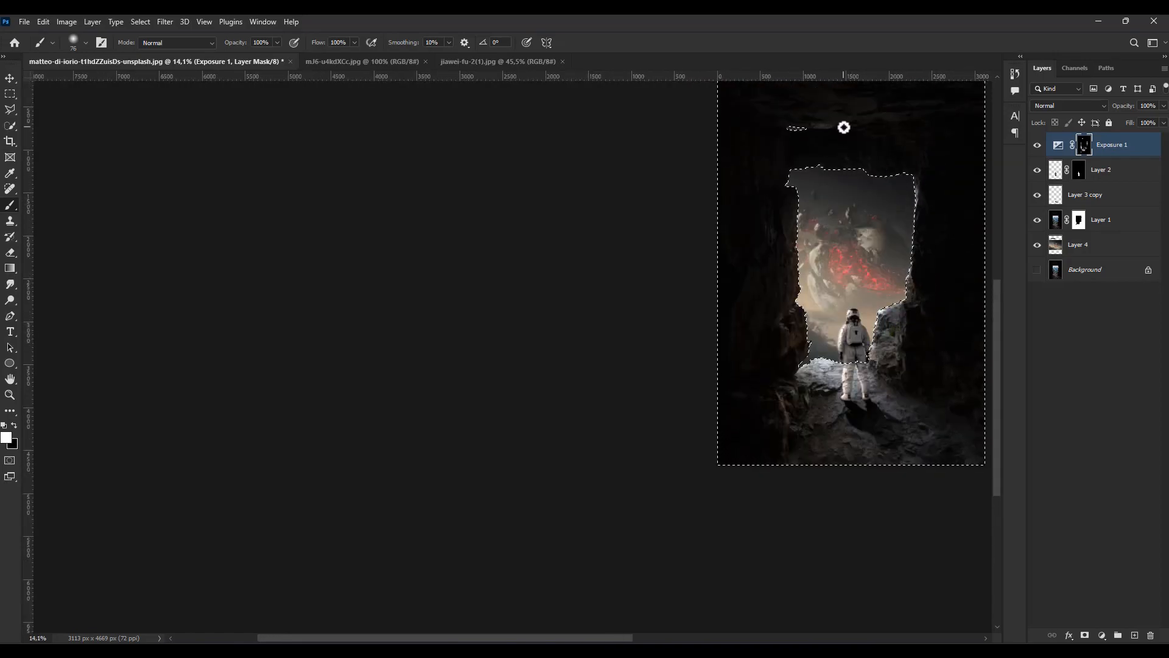
left_click(10, 83)
scroll(884, 369, "up", 9)
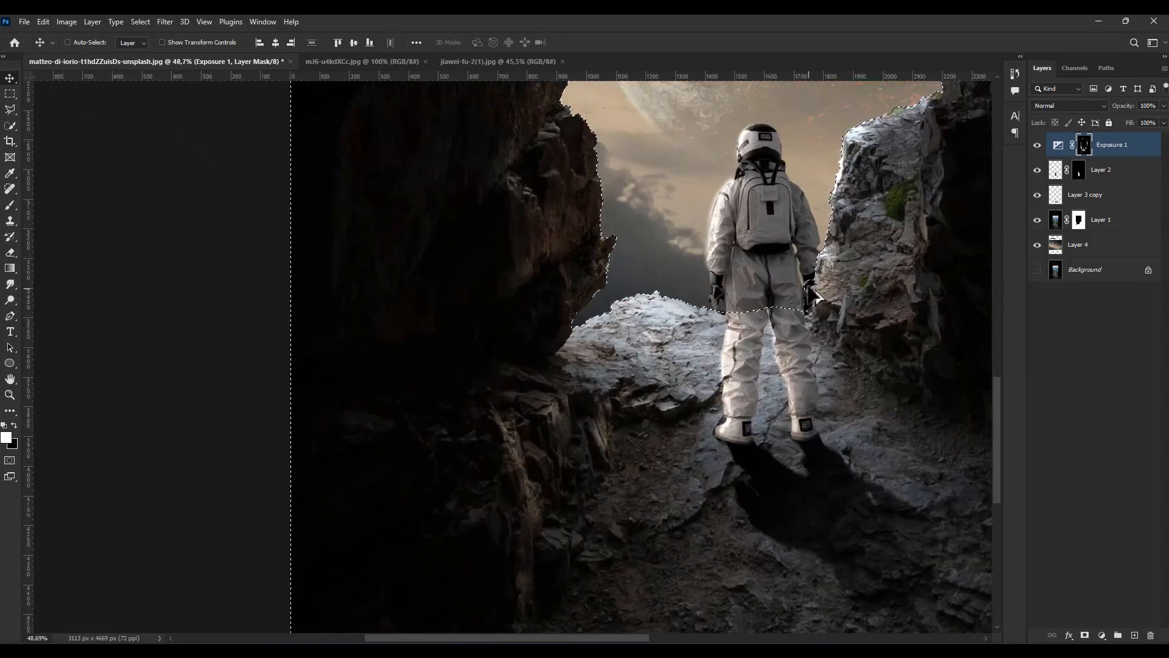
Deselect and paint black on the Exposure 1 mask over the astronaut's legs with a 136 px brush to soften their light.
left_click(10, 205)
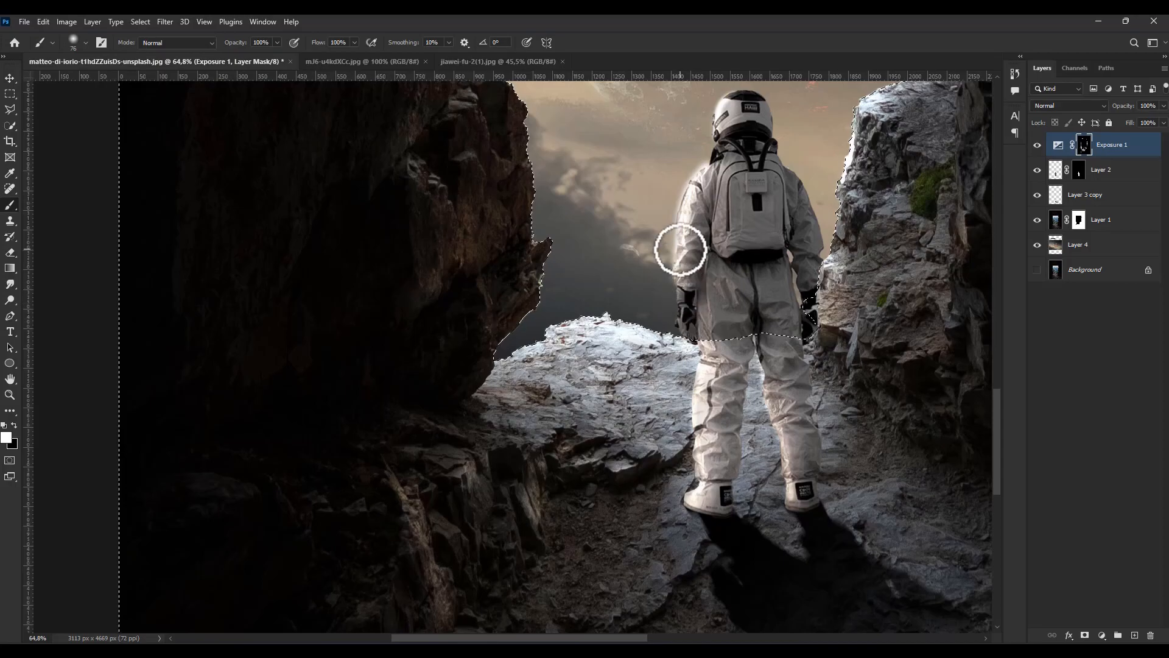
key("ctrl+d")
scroll(634, 391, "down", 3)
left_click_drag(697, 358, 713, 359)
mouse_move(701, 362)
left_mouse_down()
mouse_move(697, 378)
mouse_move(712, 333)
mouse_move(751, 417)
left_mouse_up()
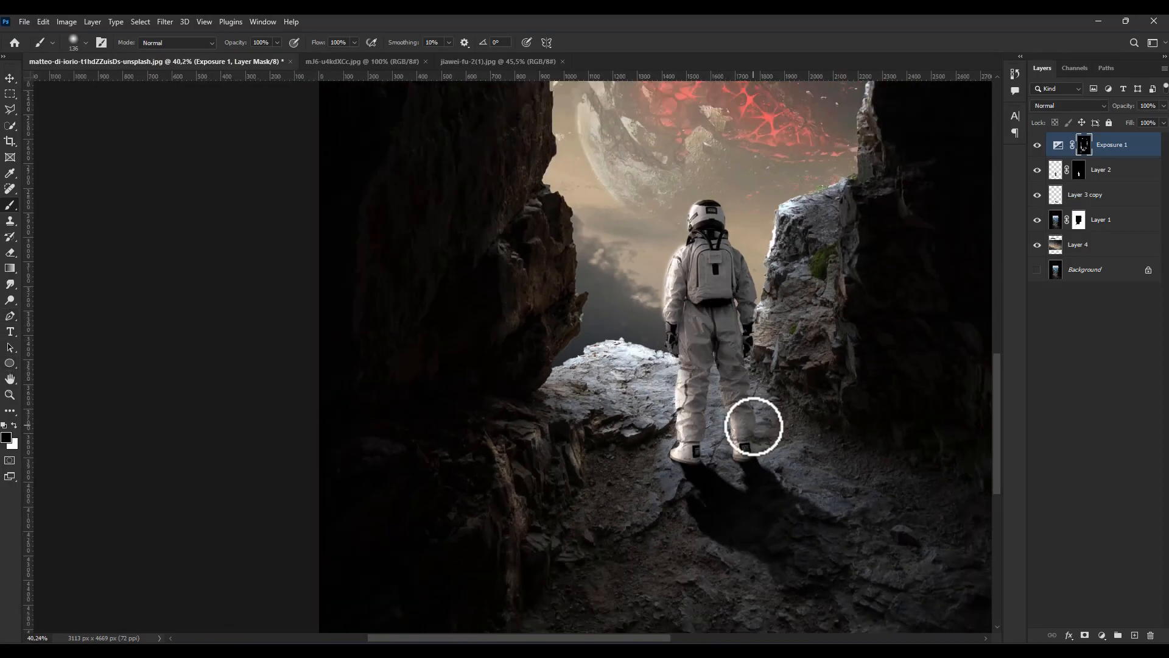
Compare the image with and without Exposure 1 and lower that layer's opacity to 76%.
key("v")
scroll(658, 350, "down", 8)
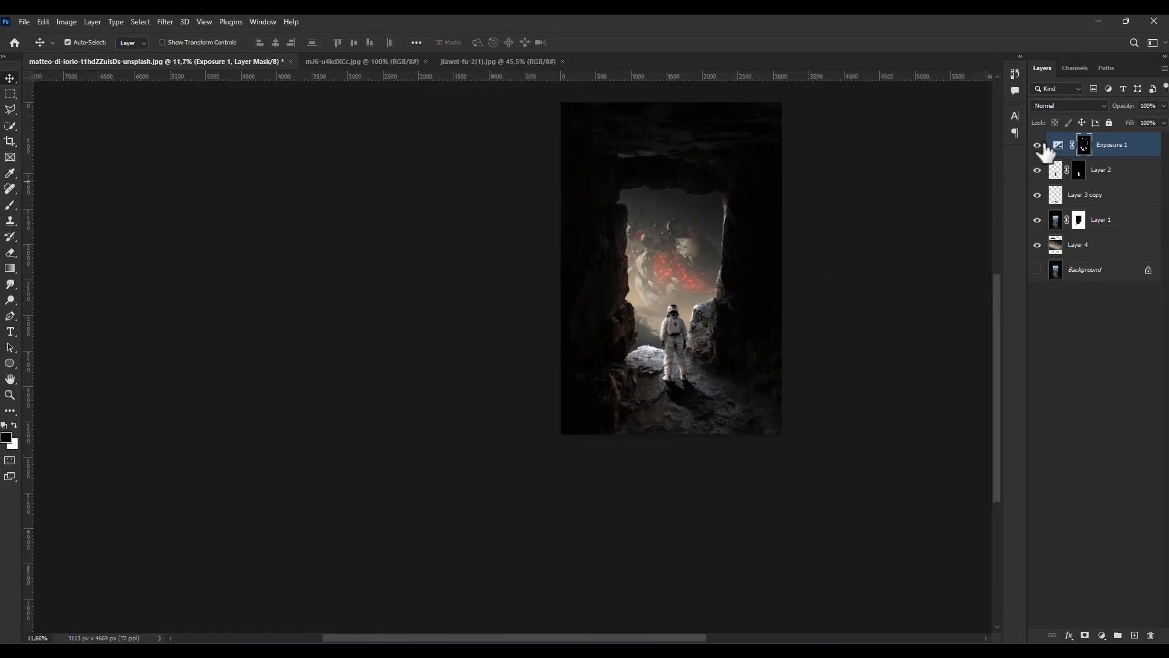
left_click(1039, 146)
left_click(1057, 146)
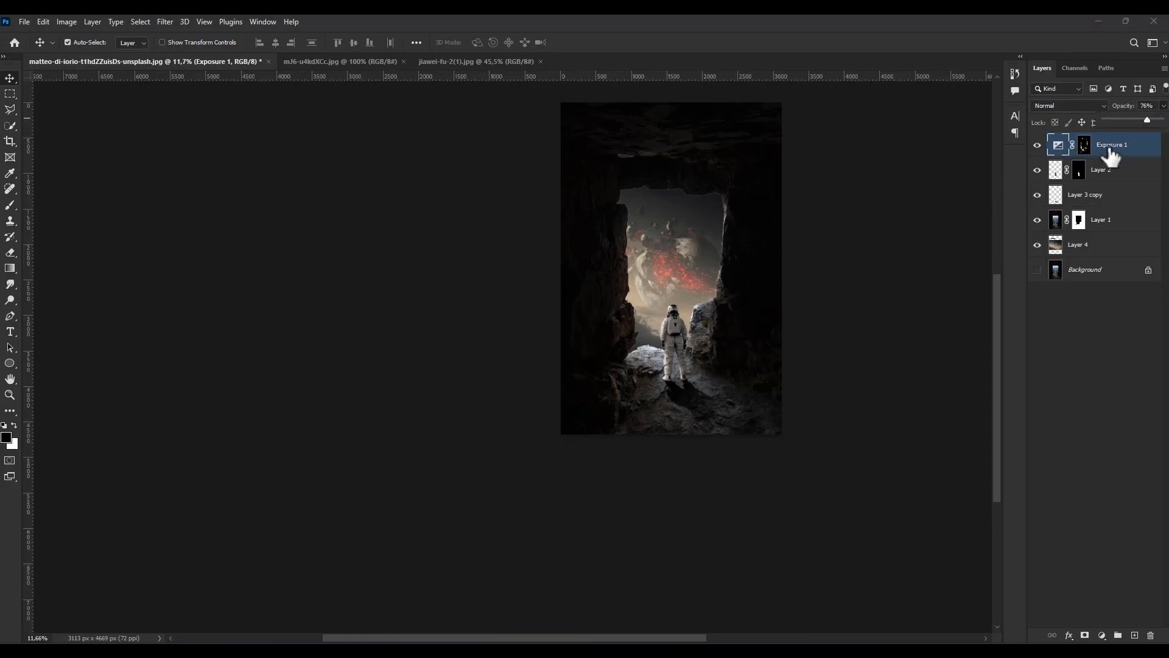
Create a new layer above Exposure 1 and load Layer 1's mask as a selection.
left_click(1135, 635)
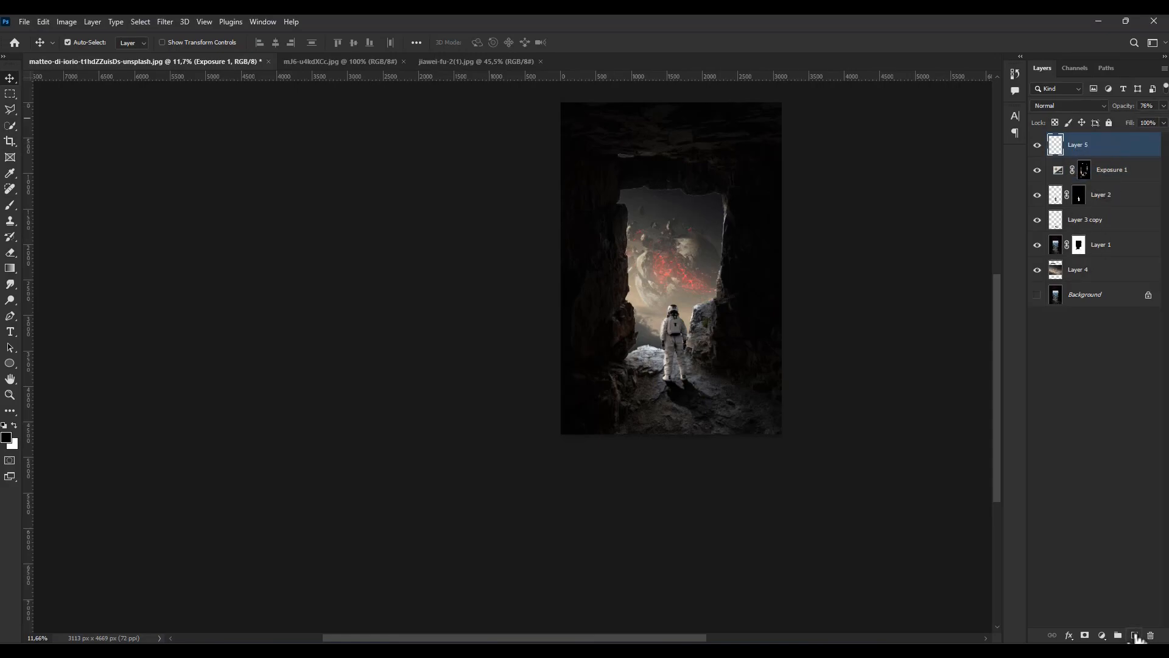
key("l")
left_click(1079, 244, "ctrl")
scroll(765, 191, "up", 2)
Try to reshape the cave selection with a polygonal lasso area around the astronaut, the right wall and the lower-right floor.
left_click(742, 186)
left_click(862, 344)
left_click(829, 537)
left_click(679, 539)
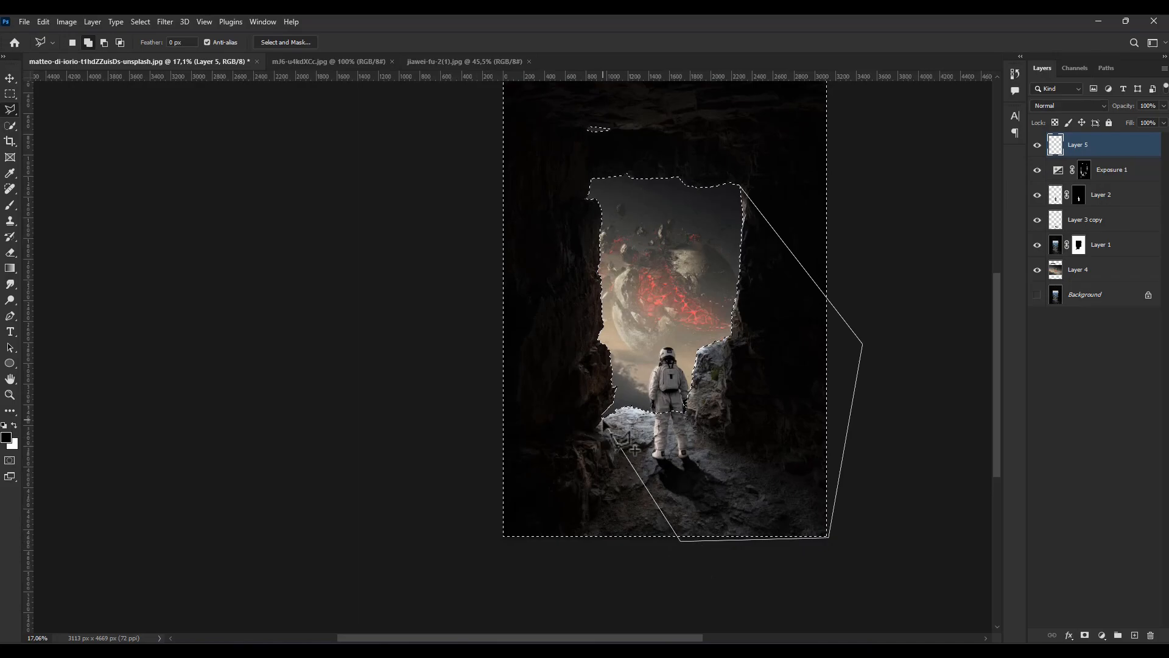
left_click(743, 187)
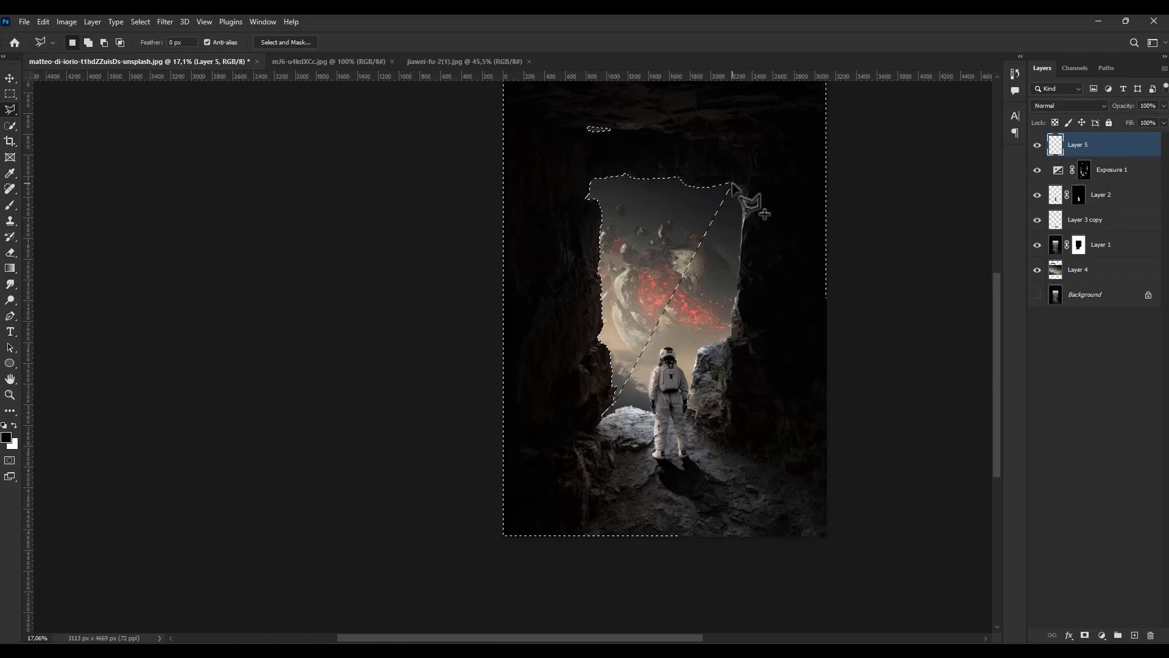
Invert the selection to the sky opening and add a polygonal area over the astronaut, right wall and lower-right floor.
left_click(140, 21)
left_click(153, 72)
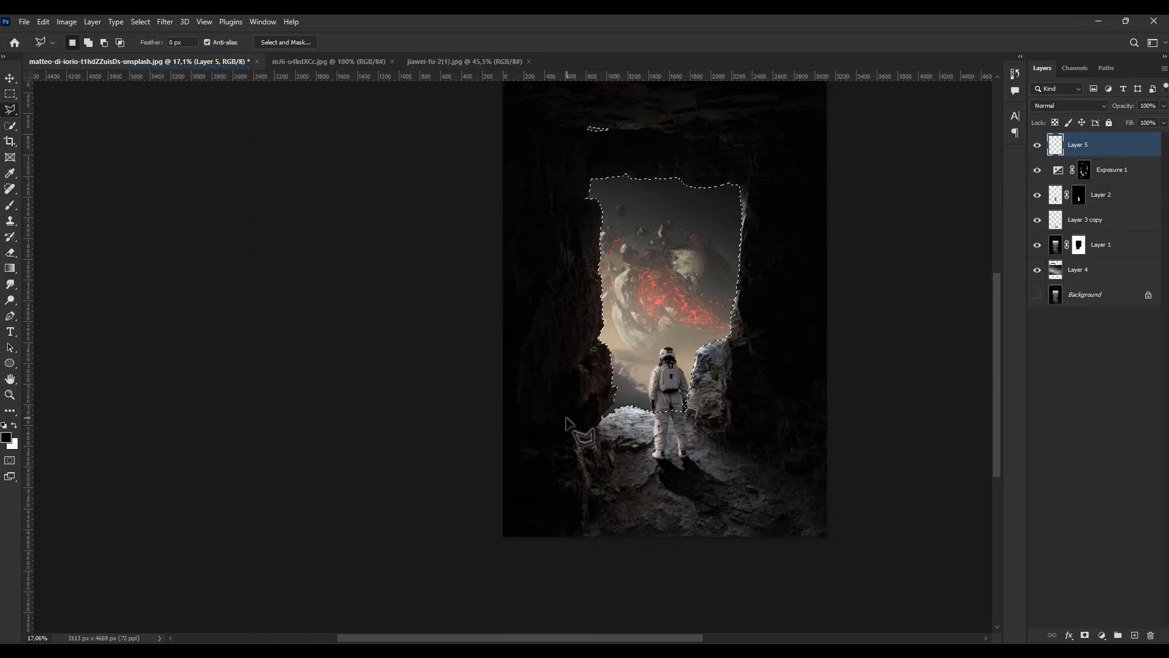
left_click(738, 185, "shift")
left_click(867, 325)
left_click(839, 548)
left_click(745, 548)
left_click(666, 552)
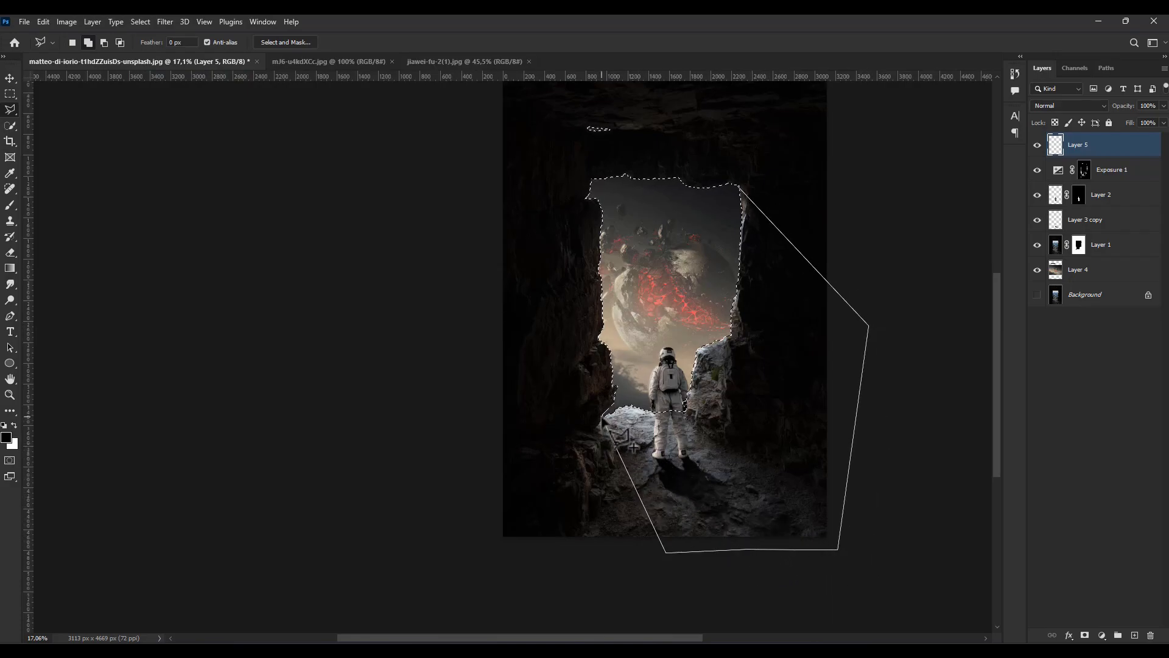
left_click(738, 186)
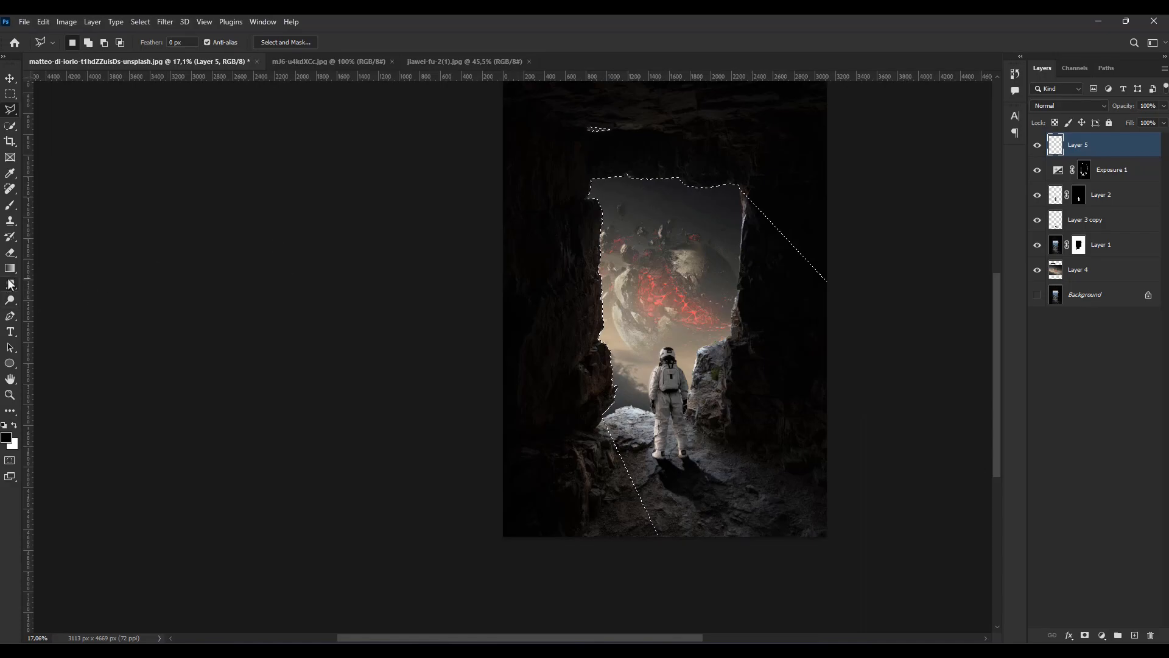
Paint soft white light on Layer 5 inside the selection, from the cave opening down over the astronaut.
left_click(9, 207)
mouse_move(668, 177)
left_mouse_down()
mouse_move(604, 351)
mouse_move(619, 393)
mouse_move(664, 238)
mouse_move(694, 245)
left_mouse_up()
right_click(697, 292, "alt")
mouse_move(682, 384)
left_mouse_down()
mouse_move(712, 324)
mouse_move(679, 302)
left_mouse_up()
left_click(10, 78)
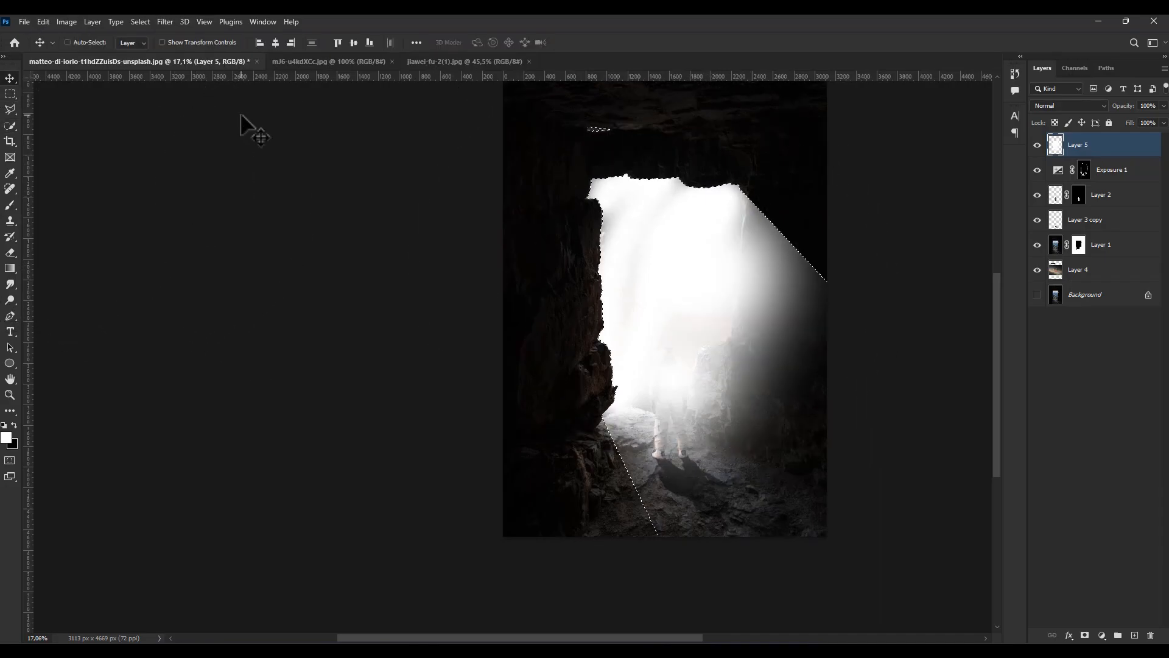
Deselect and set Layer 5's blend mode to Soft Light.
key("ctrl+d")
left_click(1068, 106)
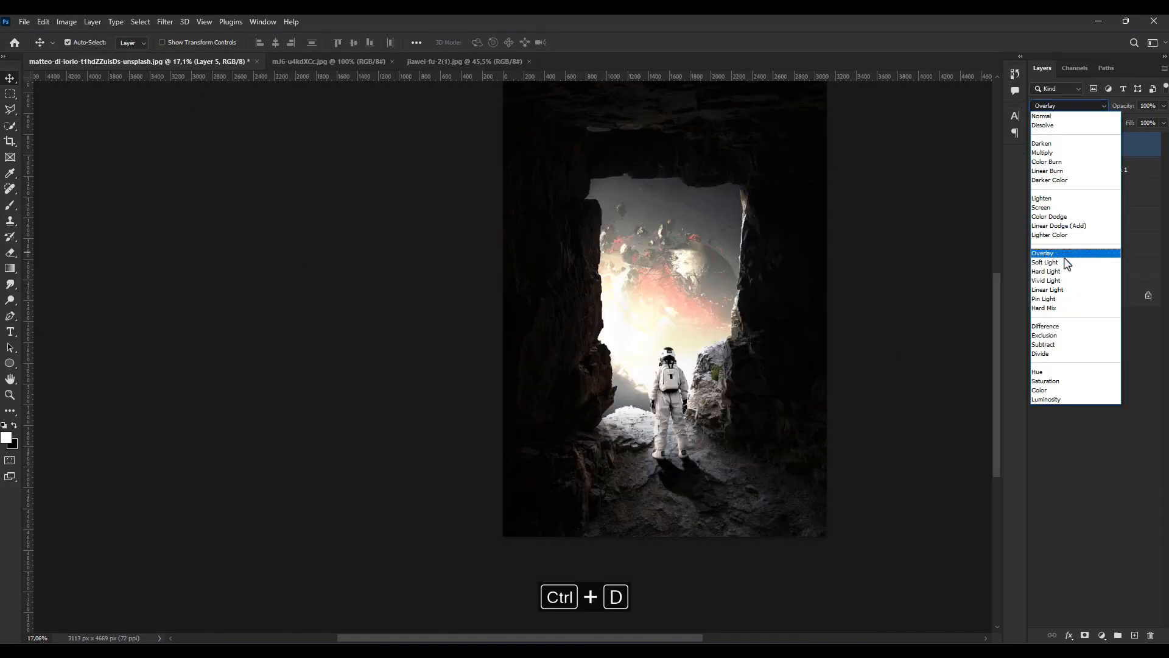
left_click(1065, 263)
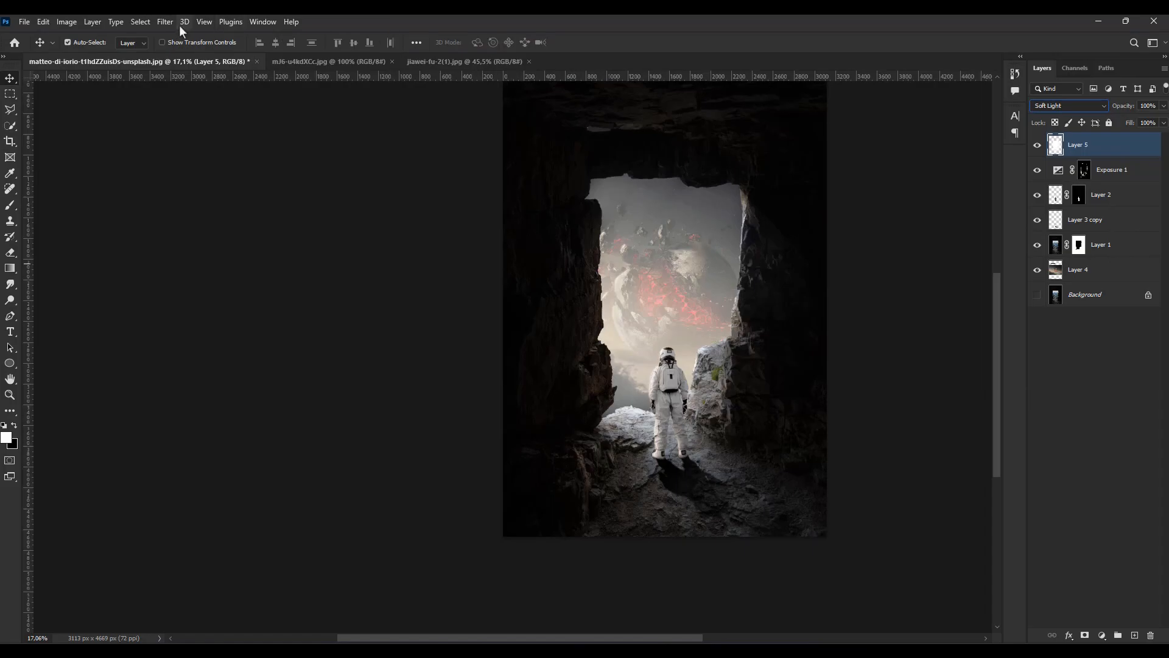
Apply a Motion Blur filter to Layer 5 at an 8° angle.
left_click(165, 21)
mouse_move(224, 181)
left_click(341, 249)
mouse_move(862, 373)
left_mouse_down()
mouse_move(877, 372)
mouse_move(862, 370)
left_mouse_up()
left_click(952, 328)
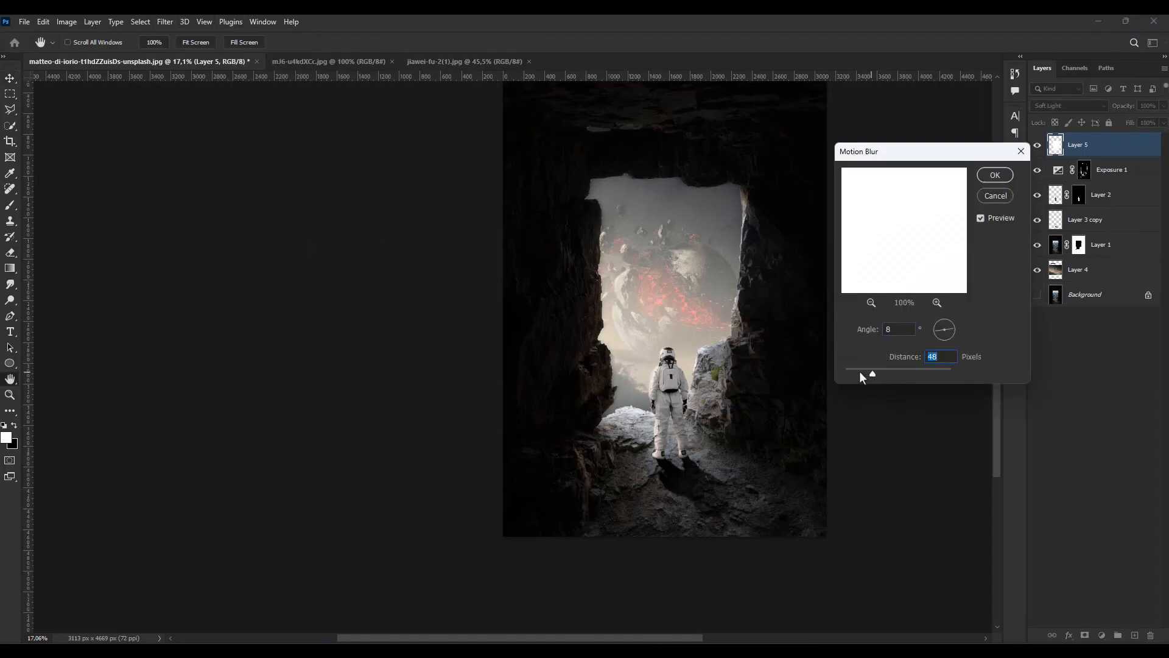
left_click(995, 177)
Compare the image with and without Layer 5 and review its blend modes, keeping Soft Light.
scroll(756, 267, "down", 6)
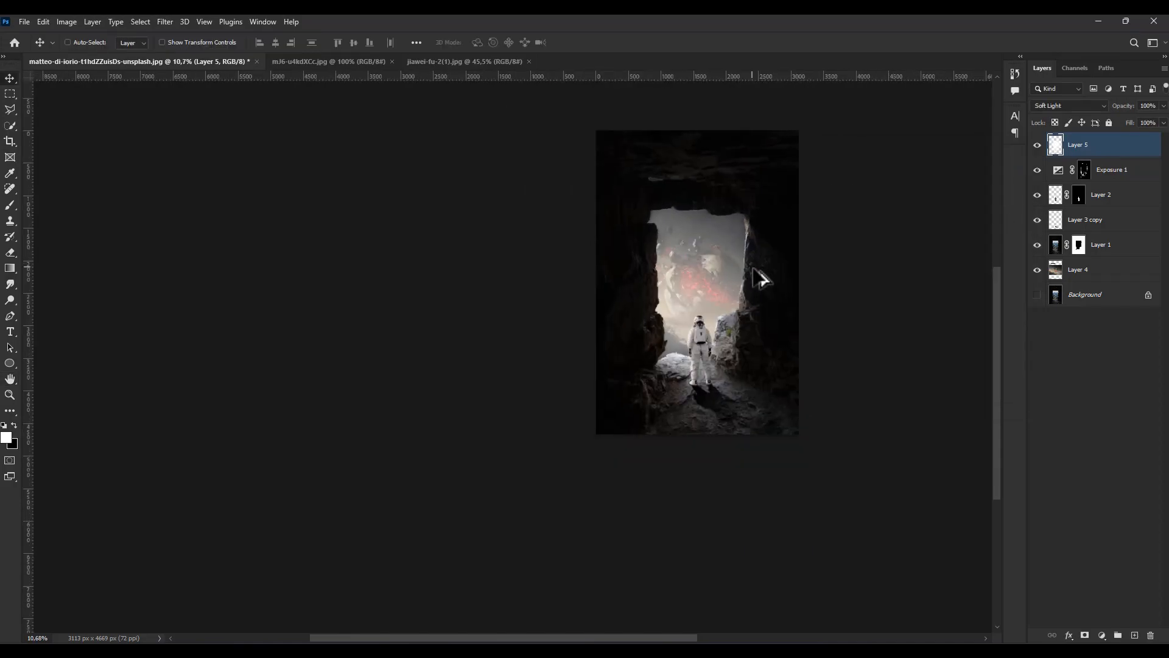
left_click(1037, 146)
left_click(1037, 145)
scroll(638, 329, "up", 3)
scroll(638, 329, "up", 3)
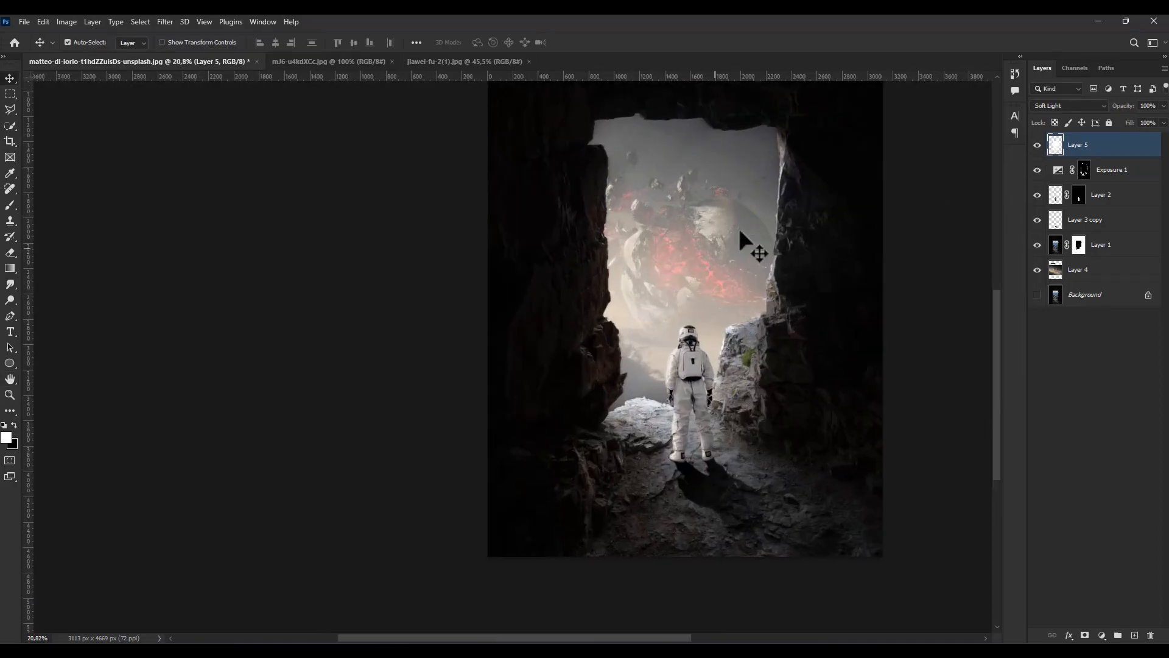
left_click(1069, 106)
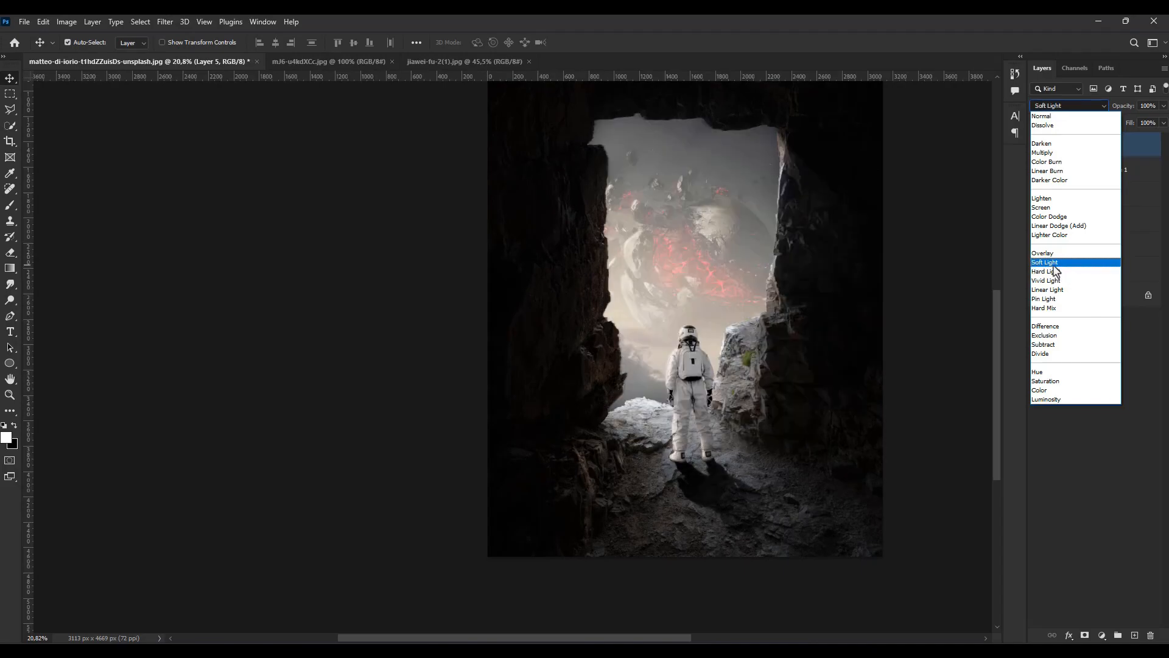
left_click(1050, 262)
Add a layer mask to Layer 5 and try a black-to-white gradient on it from the image's lower-right corner.
left_click(1085, 635)
key("g")
key("x")
left_click_drag(866, 538, 811, 474)
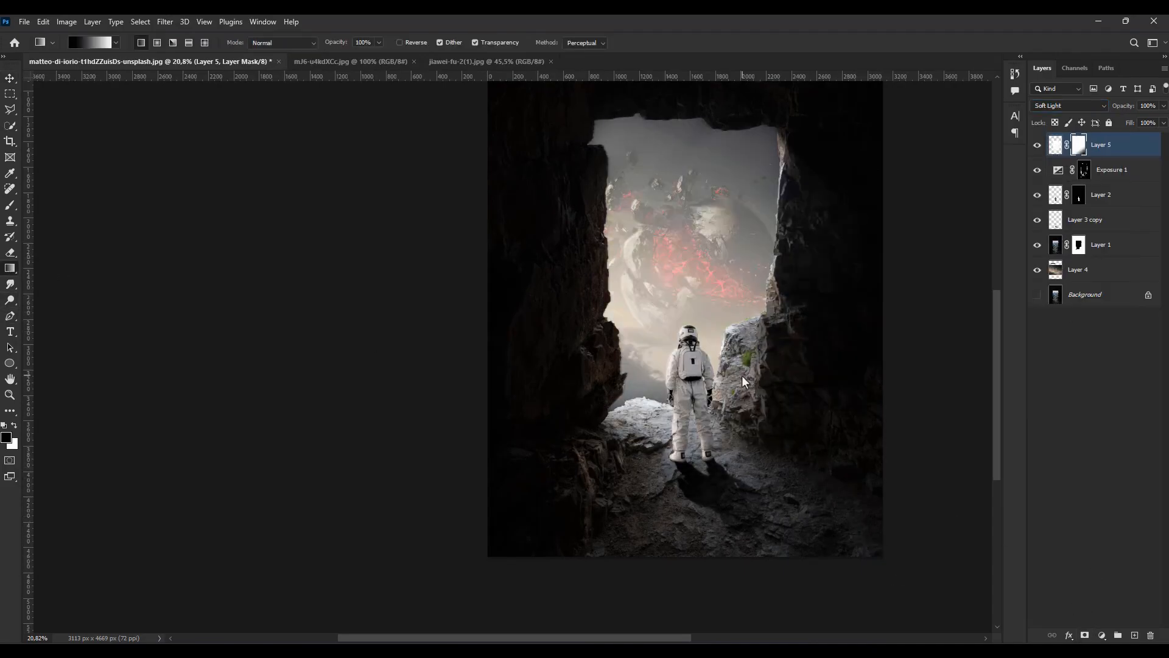
Paint black on Layer 5's mask over the sky and planet with a large soft brush at 28% opacity to reduce the haze.
left_click(9, 205)
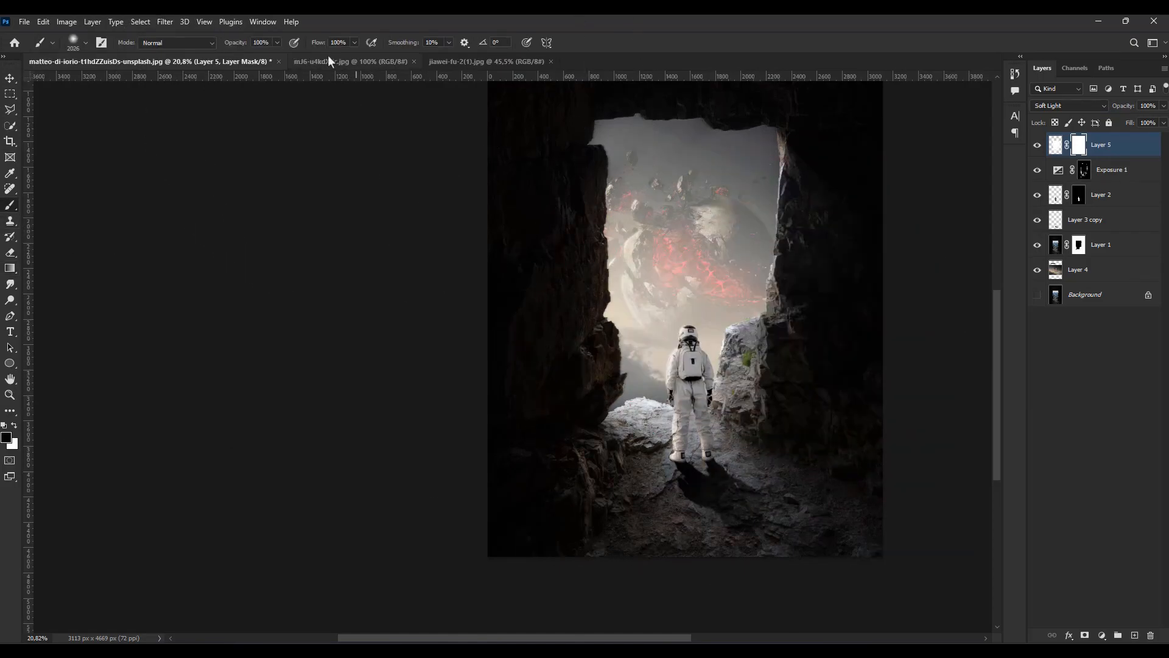
left_click_drag(242, 57, 237, 57)
left_click(733, 297)
left_click(711, 289)
left_click(710, 280)
left_click(715, 292)
left_click(708, 285)
scroll(766, 337, "down", 11)
scroll(792, 356, "up", 2)
left_click(1037, 145)
left_click(1037, 146)
mouse_move(749, 299)
left_mouse_down()
mouse_move(704, 286)
mouse_move(729, 311)
mouse_move(731, 294)
mouse_move(757, 310)
mouse_move(729, 284)
left_mouse_up()
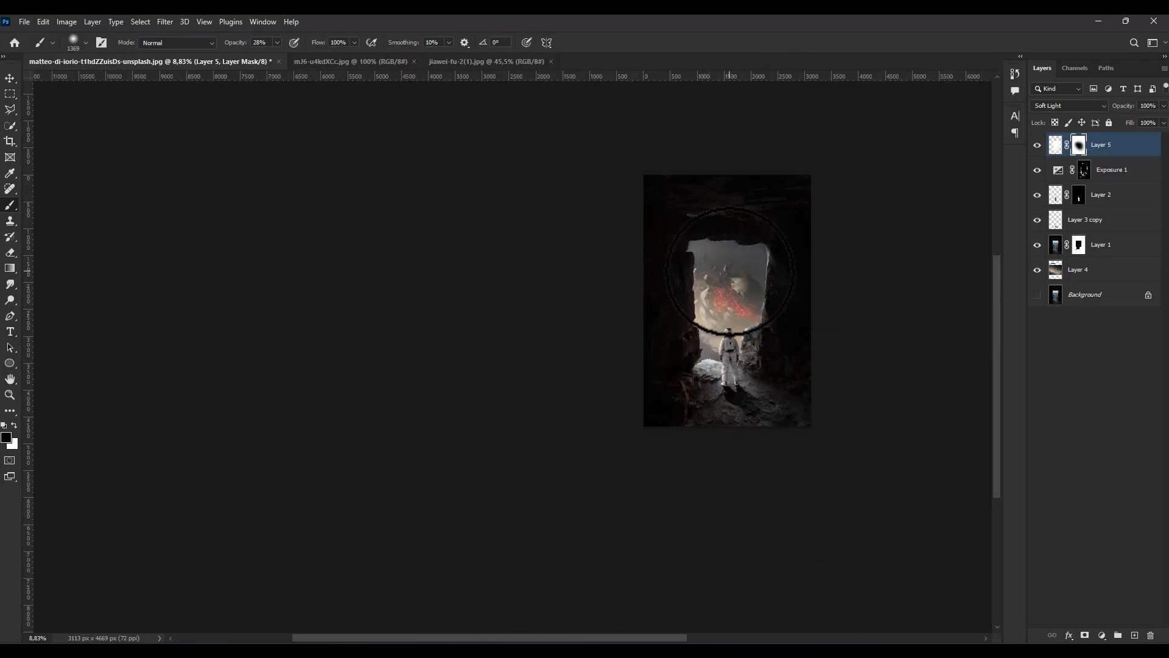
Duplicate Layer 5, rotate the copy by -18.20° and shift it to the right across the cave opening.
left_click(10, 78)
left_click(1055, 145)
key("ctrl+j")
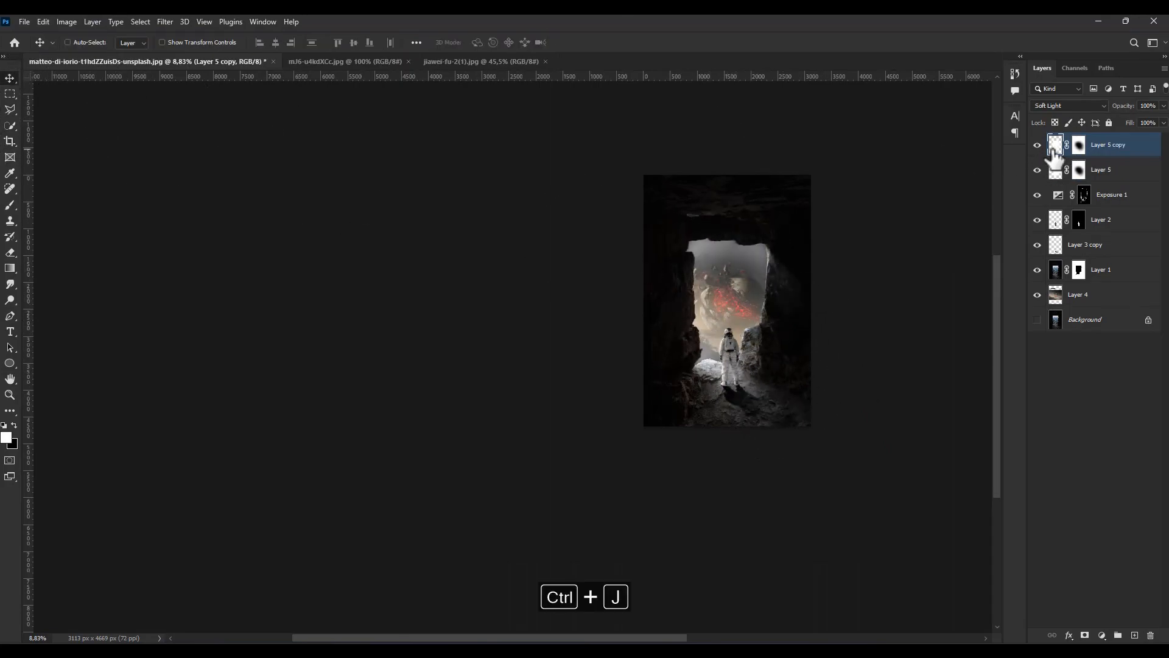
key("ctrl+t")
left_click_drag(840, 214, 799, 191)
mouse_move(777, 243)
left_mouse_down()
mouse_move(801, 231)
mouse_move(799, 241)
left_mouse_up()
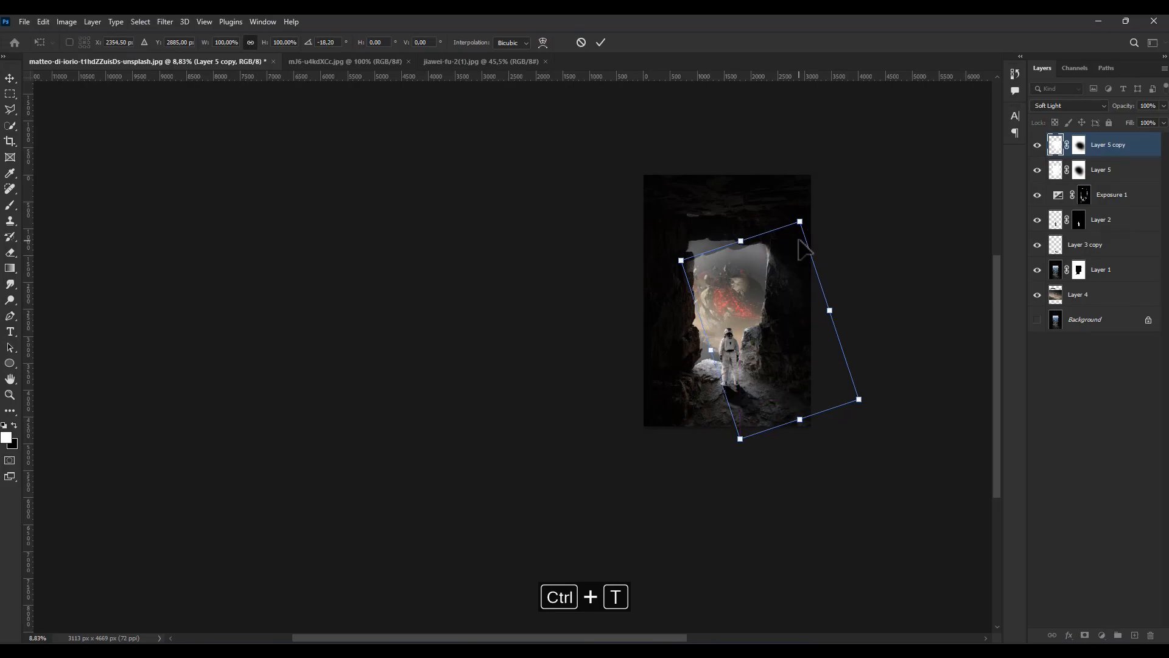
Paint black on the Layer 5 copy mask over the sky and planet with a 1369 px soft brush at 75% opacity.
left_click(7, 208)
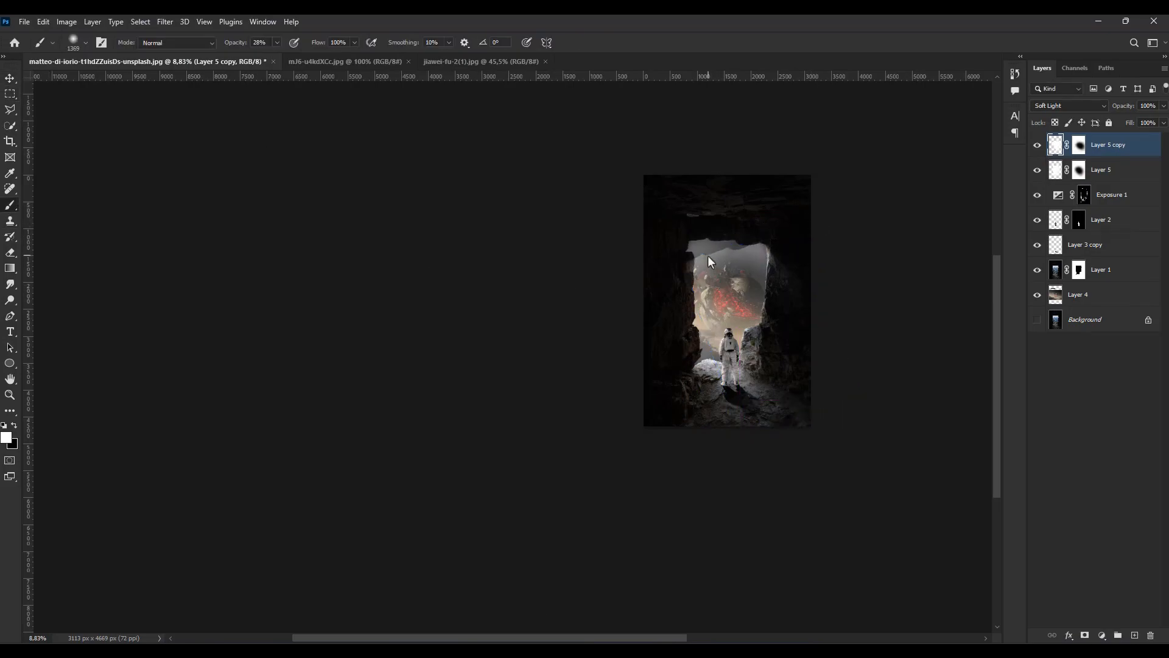
left_click(1077, 156)
key("x")
left_click_drag(277, 42, 295, 63)
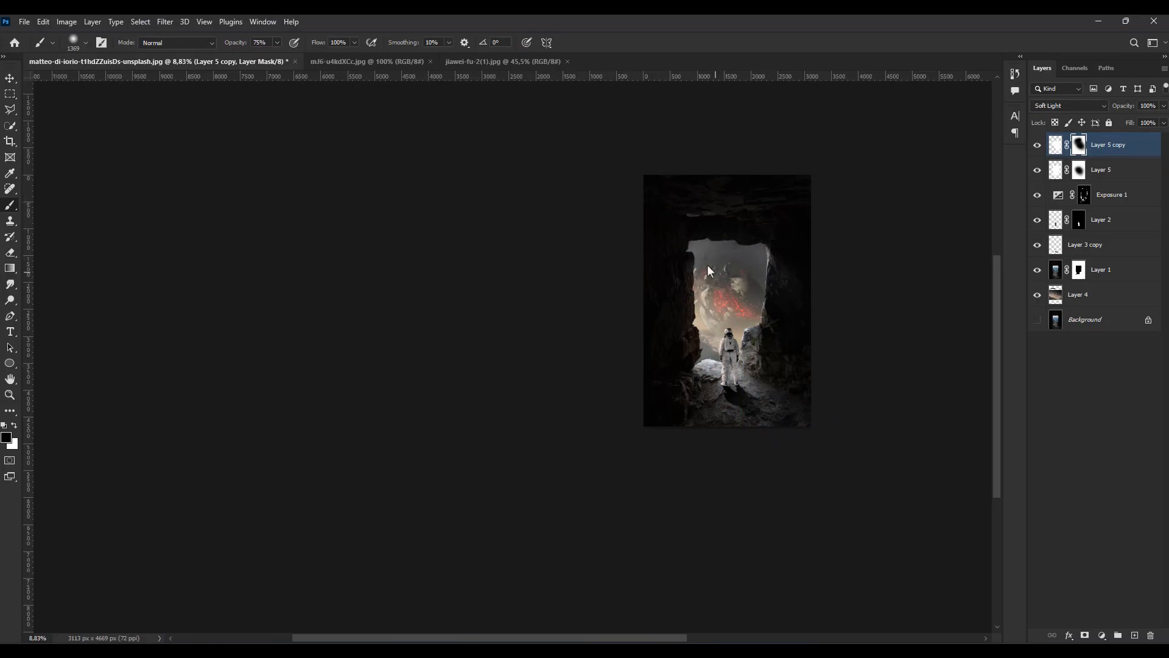
left_click(9, 81)
scroll(778, 316, "up", 3)
scroll(720, 464, "up", 1)
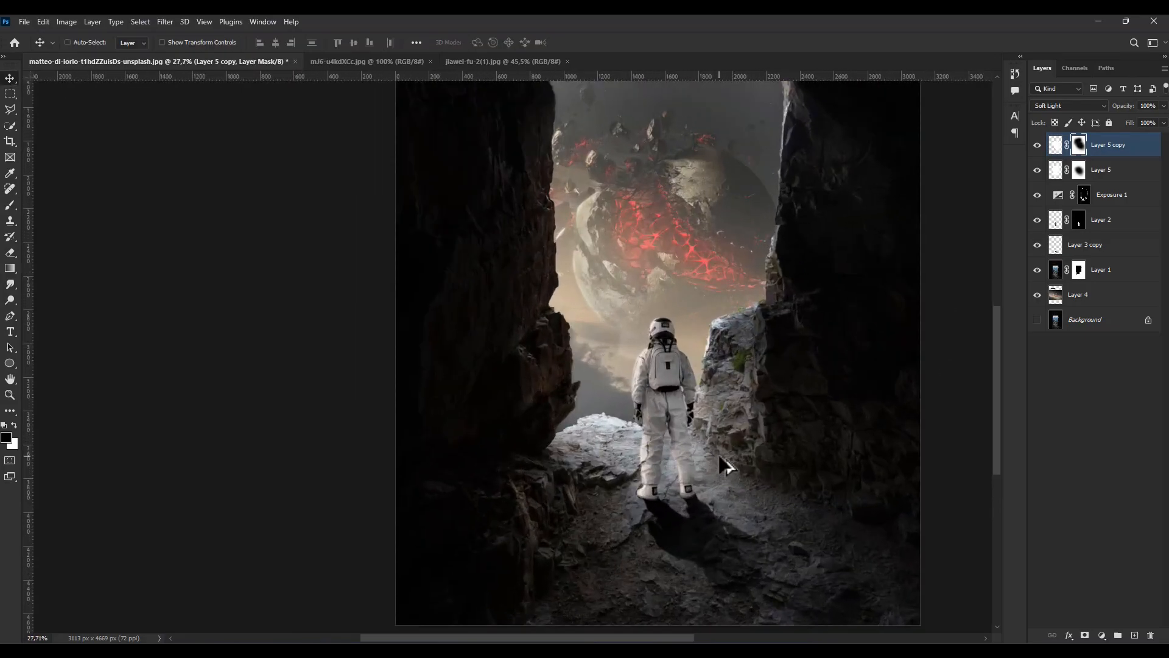
Add an Exposure adjustment above Layer 5 copy with exposure -0.50, offset +0.0005 and gamma correction 0.95.
scroll(727, 465, "down", 4)
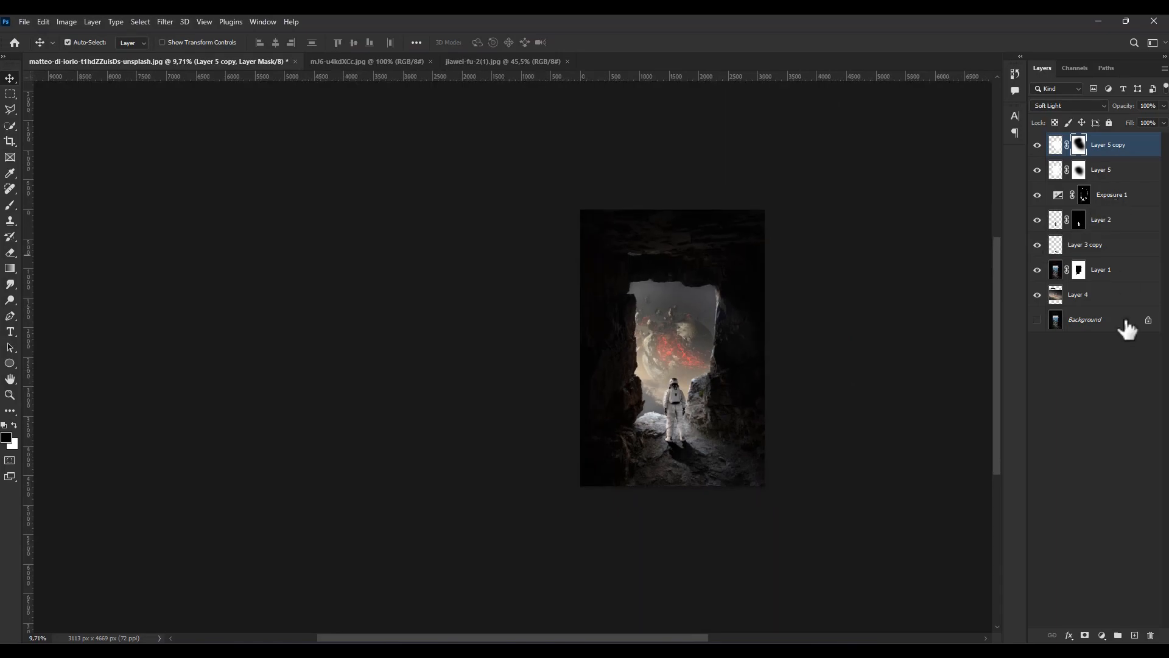
left_click(1102, 635)
left_click(1093, 488)
scroll(795, 323, "up", 1)
scroll(834, 229, "up", 3)
mouse_move(916, 347)
left_mouse_down()
mouse_move(904, 346)
mouse_move(915, 371)
left_mouse_up()
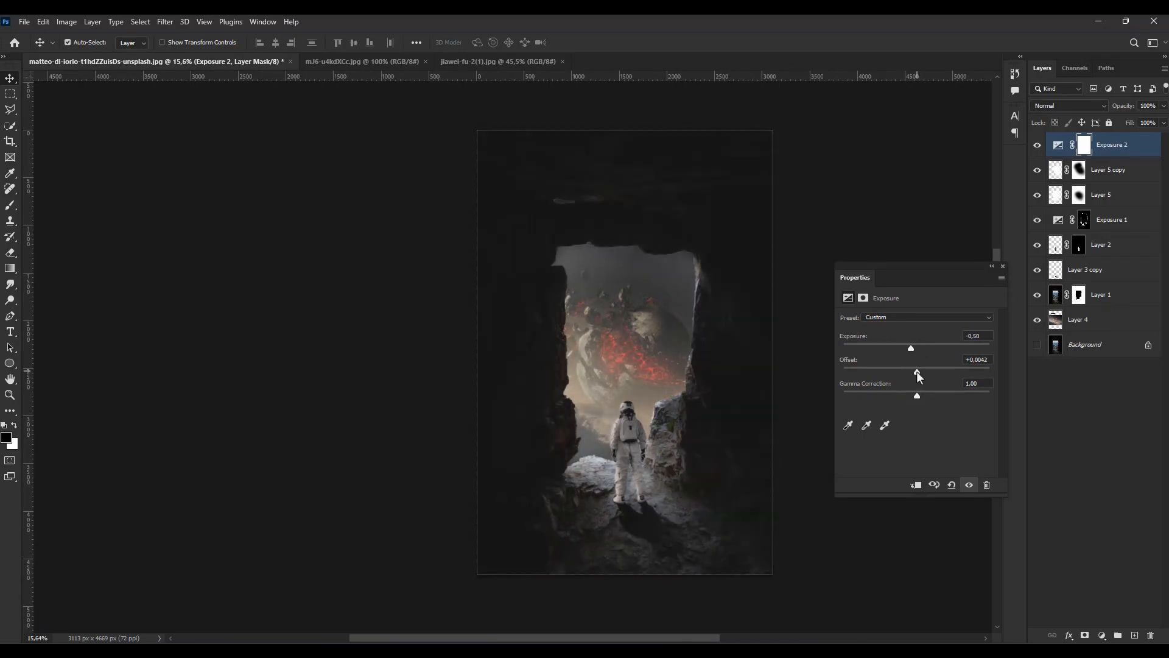
left_click(981, 360)
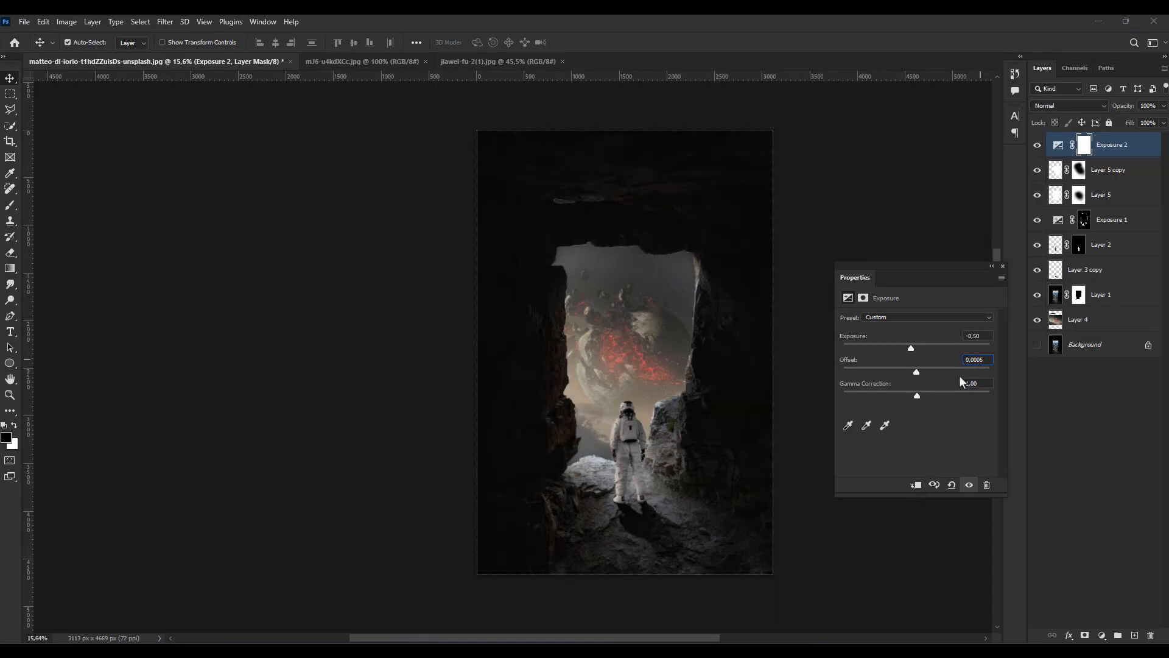
key("Return")
left_click_drag(916, 395, 920, 395)
Compare the composite with and without the Exposure 2 adjustment, both close up and from farther away.
left_click(1036, 145)
left_click(1037, 145)
left_click(1037, 145)
left_click(1037, 145)
key("ctrl+minus")
key("ctrl+minus")
left_click(1037, 145)
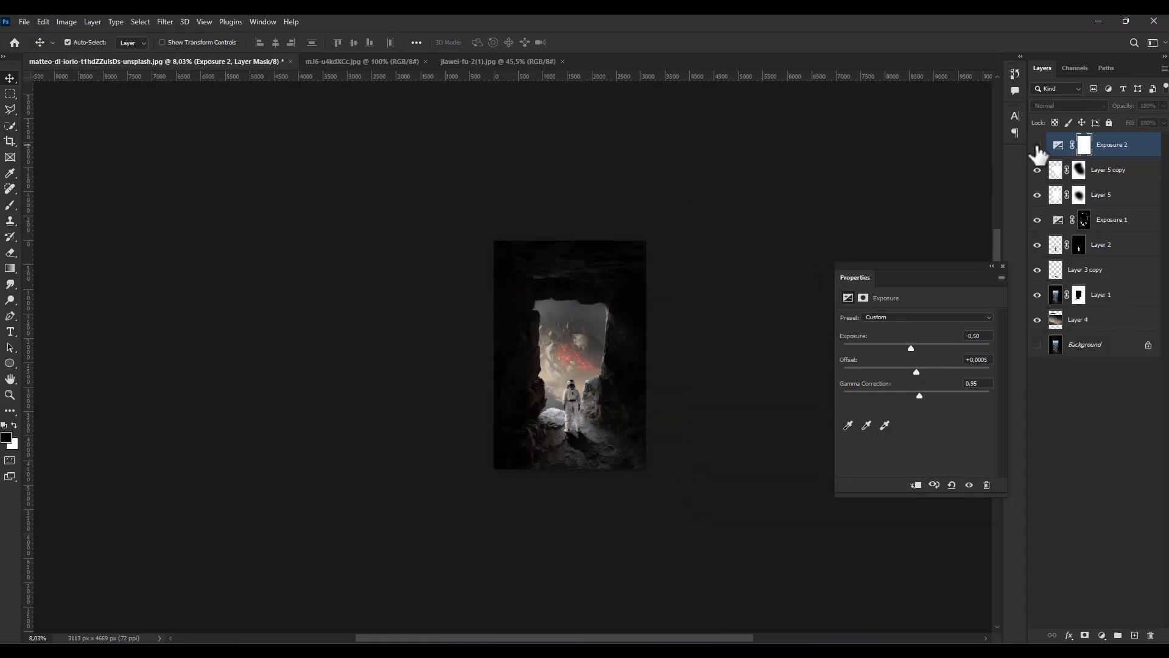
left_click(1037, 145)
Set the gamma correction of Exposure 2 to 0.98.
key("ctrl+plus")
left_click(918, 396)
left_click_drag(923, 396, 918, 397)
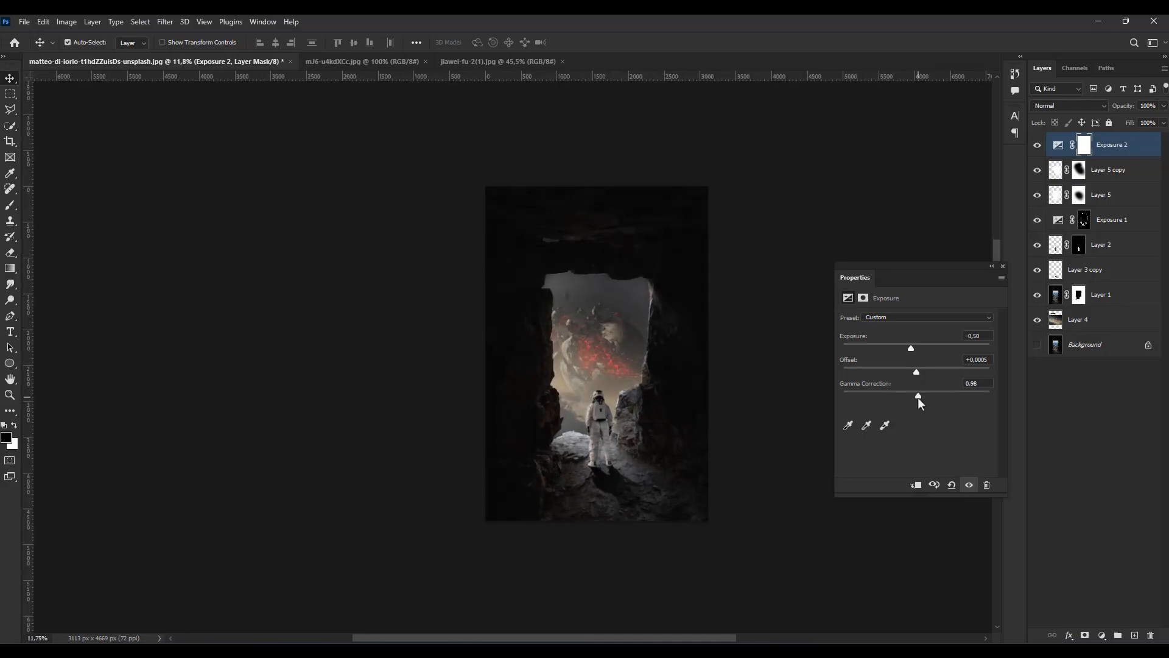
Add a Hue/Saturation adjustment that mutes the colours and paint black on its mask over the planet with the 1369 px soft brush at 75% opacity.
left_click(1101, 635)
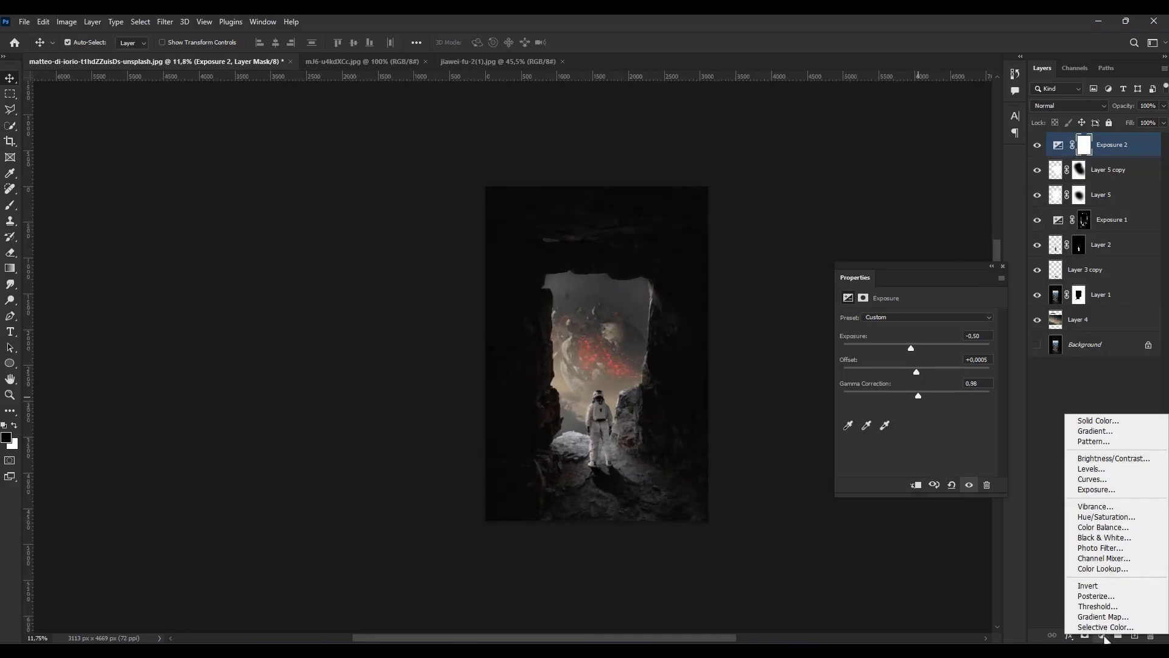
left_click(1096, 520)
left_click_drag(875, 386, 877, 386)
key("b")
left_click(587, 359)
left_click_drag(587, 359, 600, 300)
scroll(724, 331, "down", 2)
left_click(991, 267)
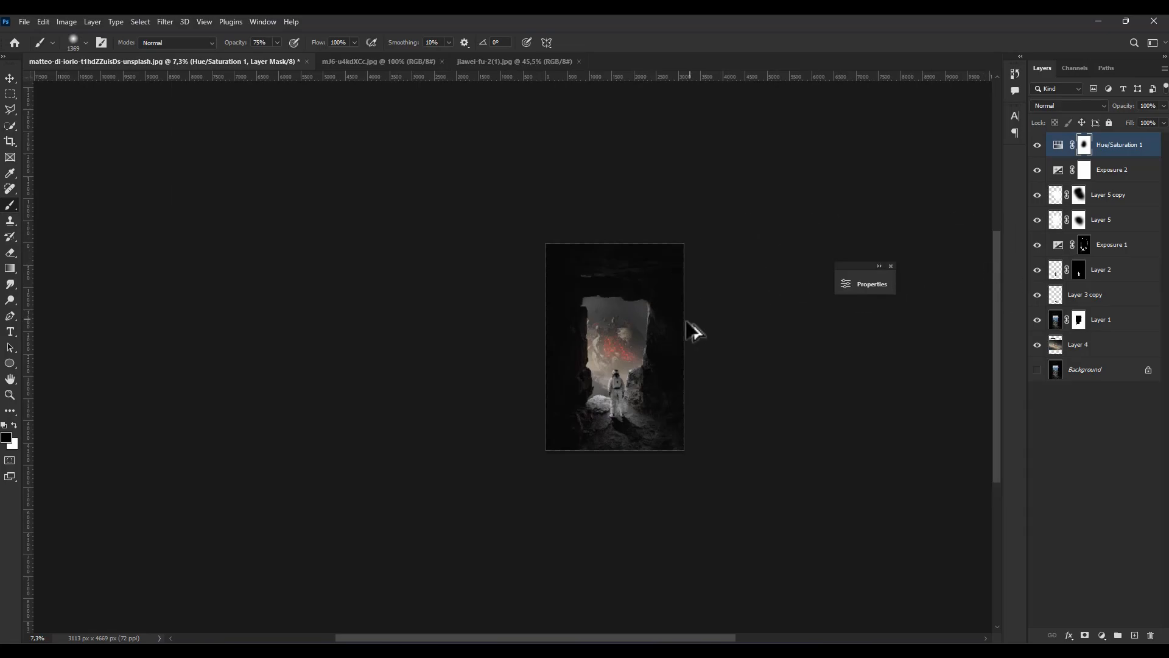
Add a Levels adjustment layer at the top of the stack with the midtone input level at 0.97.
scroll(639, 365, "up", 3)
left_click(1102, 635)
left_click(1089, 469)
left_click_drag(751, 407, 752, 407)
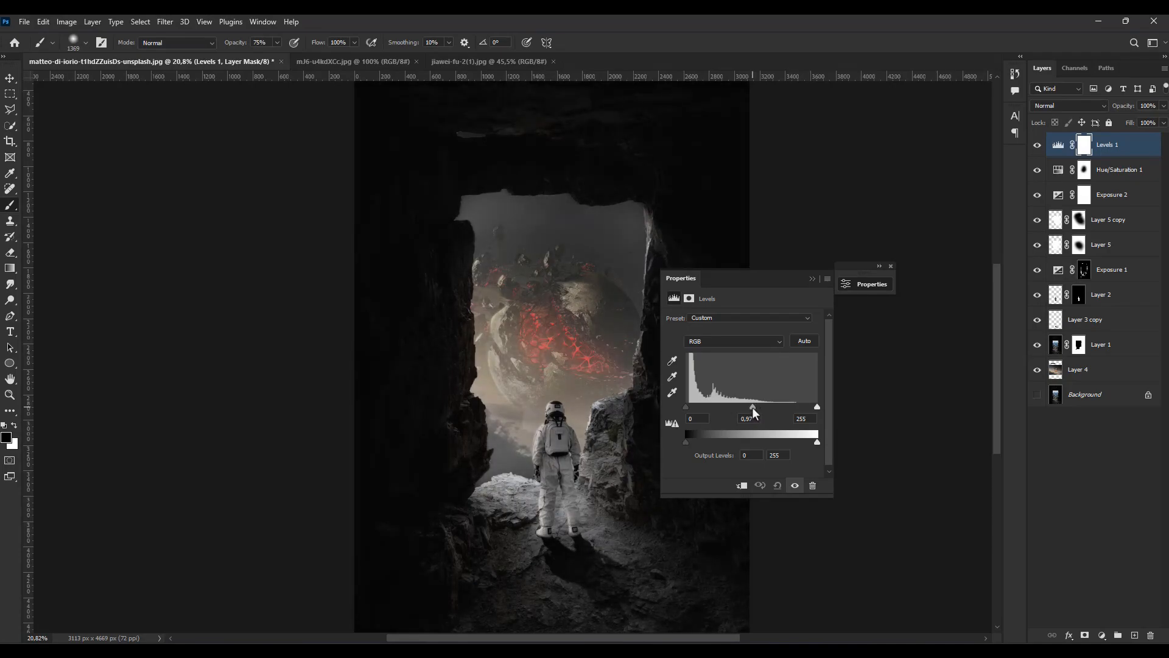
left_click(811, 280)
Add a Color Lookup adjustment, try several film LUTs including Fuji ETERNA 250D Kodak 2395 and Fuji F125 Kodak 2395, and settle on Fuji REALA 500D Kodak 2393.
left_click(1102, 635)
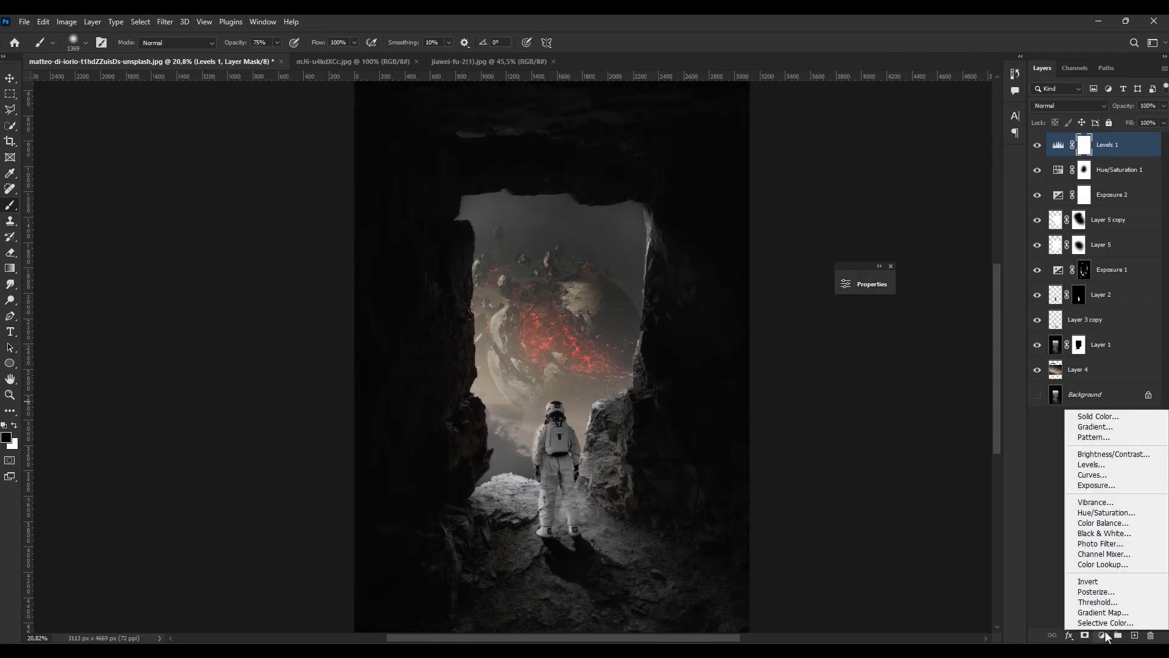
left_click(1103, 564)
left_click_drag(770, 282, 876, 286)
left_click(881, 327)
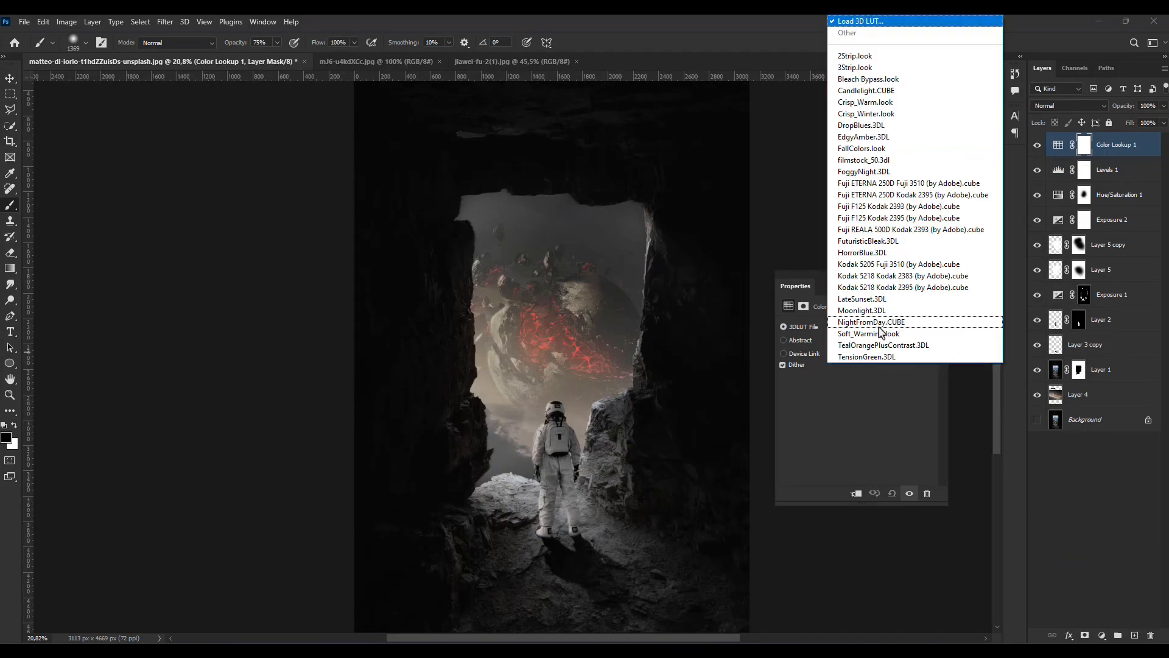
left_click(907, 195)
left_click(880, 327)
left_click(863, 270)
left_click(879, 327)
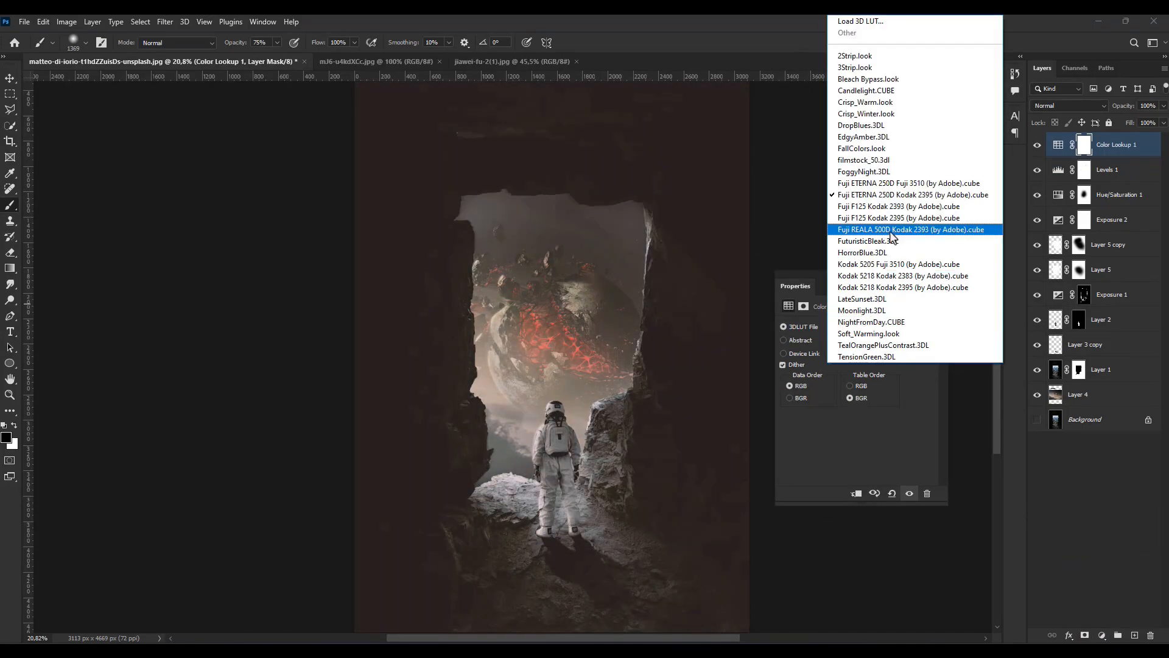
left_click(882, 223)
left_click(880, 327)
left_click(885, 222)
left_click(880, 327)
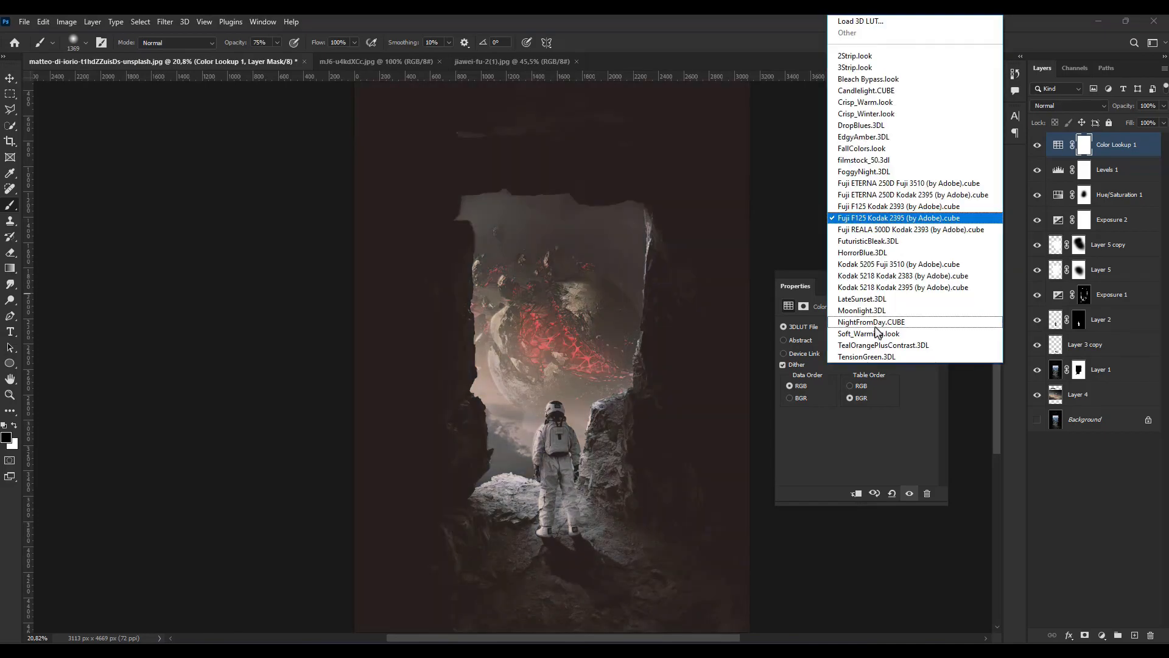
left_click(912, 225)
Set Color Lookup 1 to 15% opacity with Vivid Light blending and compare the image with and without it.
left_click(1036, 146)
left_click(1036, 146)
left_click(1037, 146)
left_click(1037, 146)
left_click_drag(1162, 106, 1112, 118)
left_click(1072, 105)
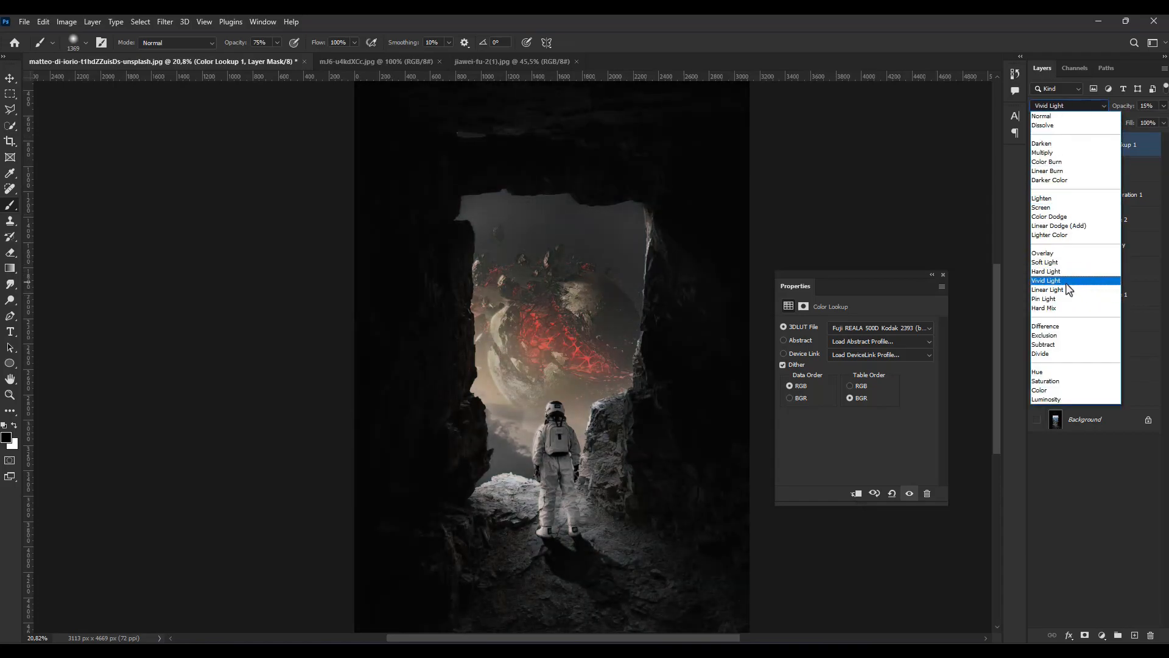
left_click(1064, 280)
left_click(931, 275)
scroll(856, 248, "down", 2)
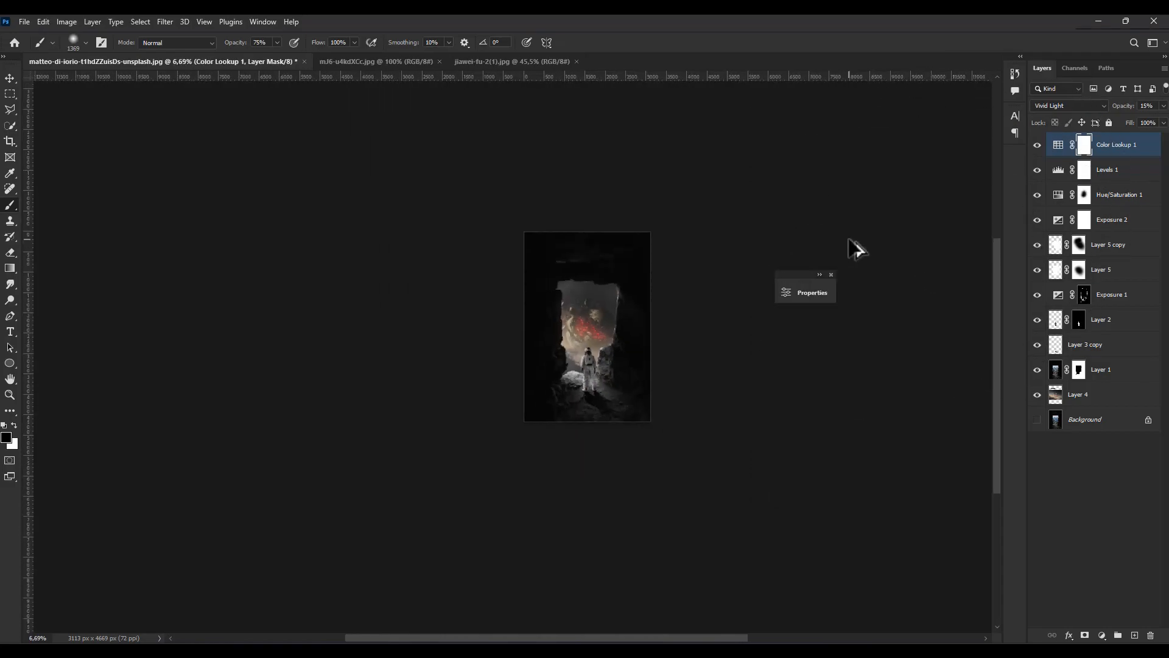
left_click(1038, 151)
left_click(1038, 151)
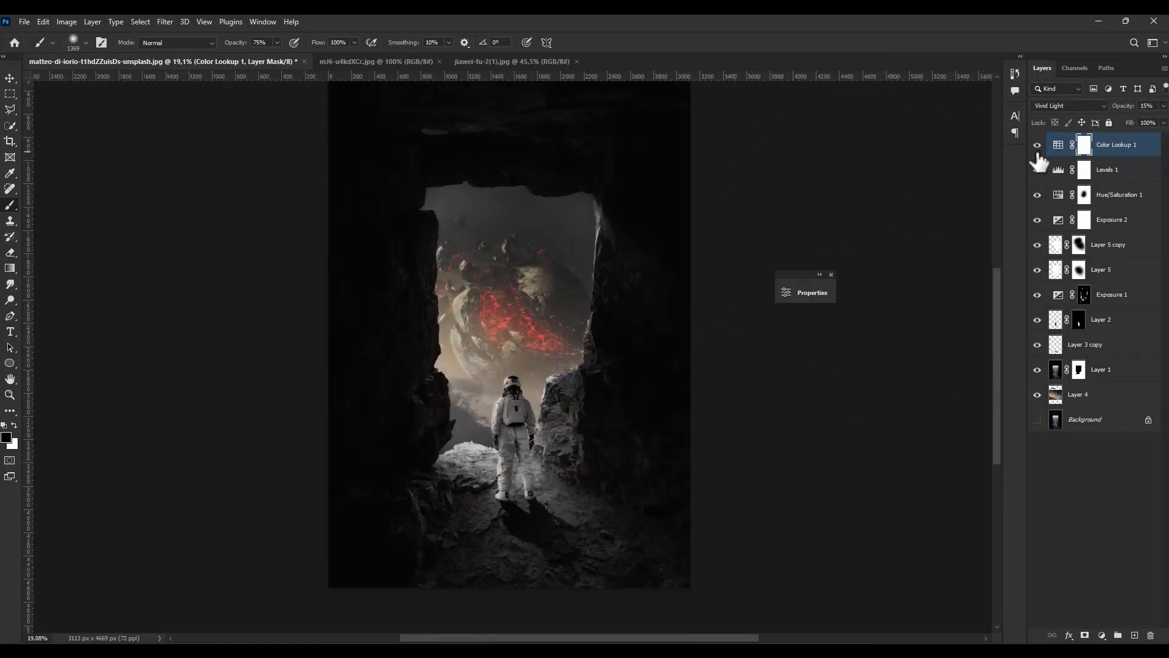
Add a second Color Lookup adjustment layer and try the 3Strip.look and 2Strip.look LUTs on it.
left_click(1102, 635)
left_click(1096, 563)
left_click(706, 328)
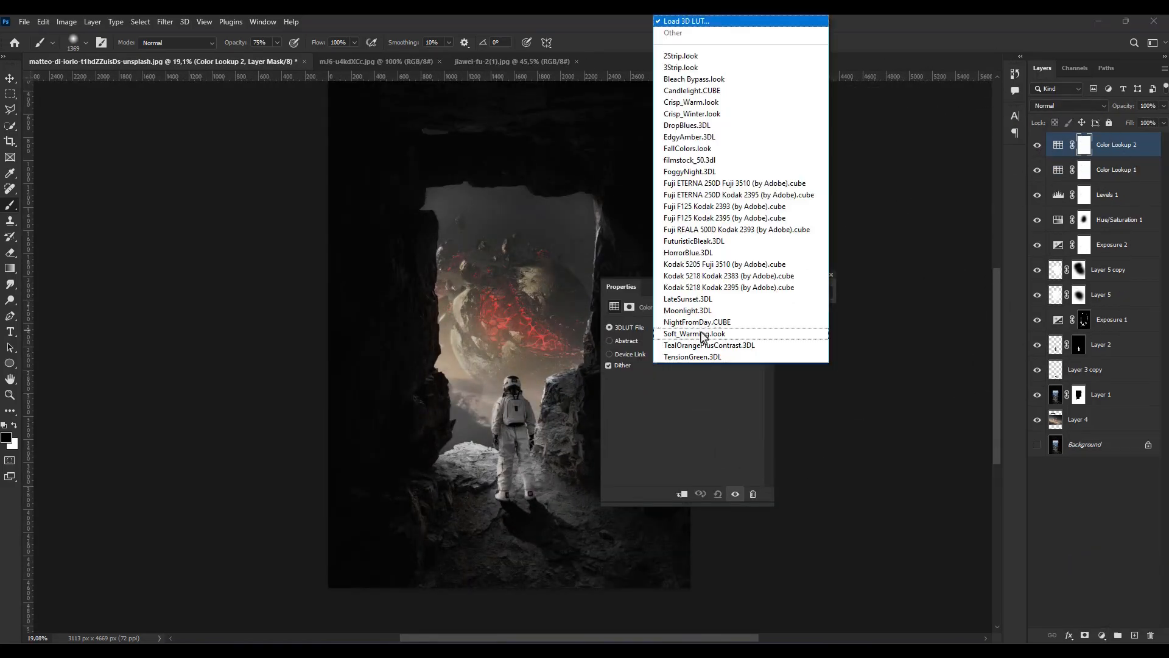
left_click(694, 68)
left_click(696, 329)
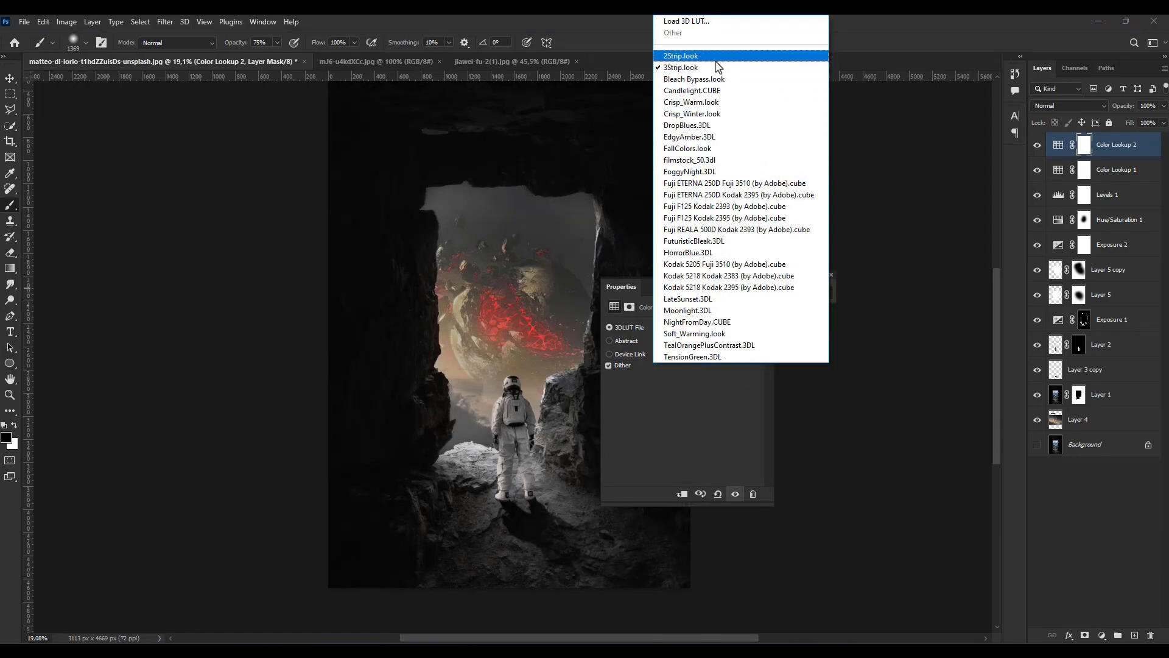
left_click(719, 56)
left_click(693, 329)
left_click(701, 70)
Compare the Kodak 5218 Kodak 2383 and 2395 LUTs on Color Lookup 2 and keep Kodak 5218 Kodak 2395.
left_click(673, 328)
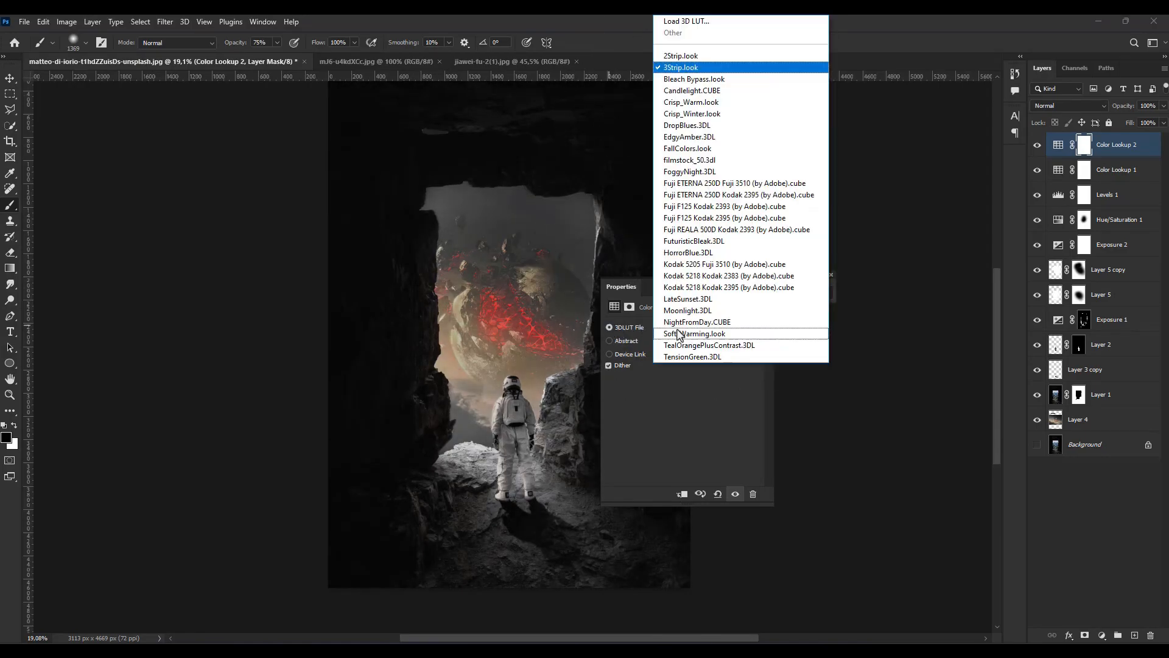
left_click(724, 287)
left_click(724, 329)
left_click(729, 277)
left_click(713, 328)
left_click(746, 287)
left_click(751, 286)
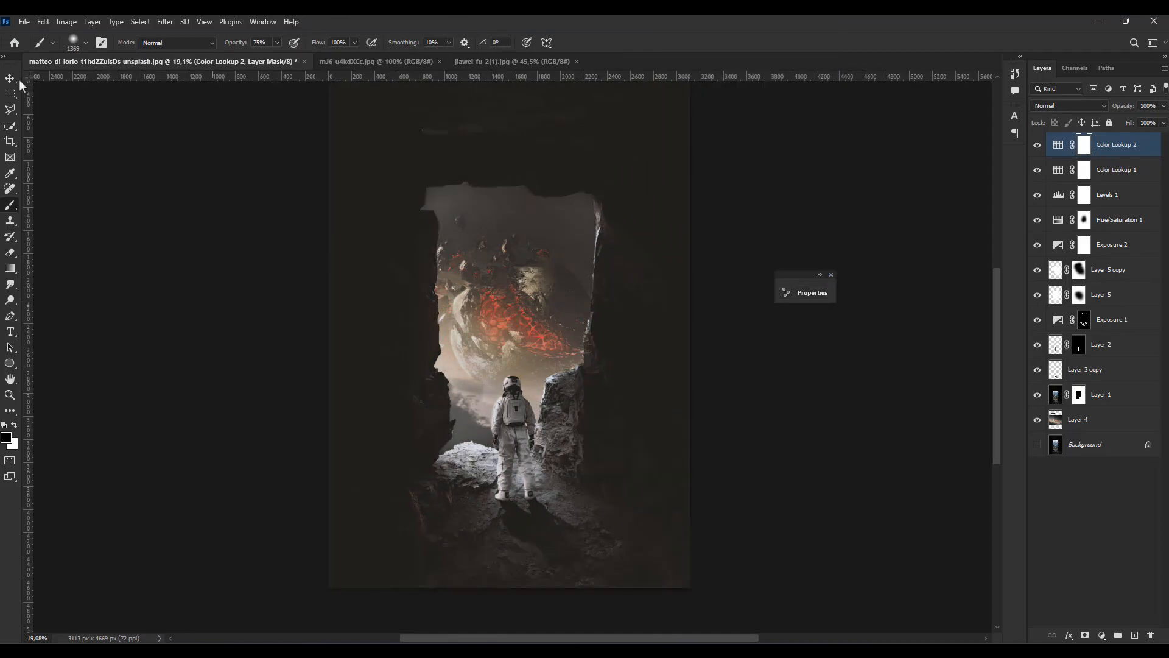
Blend Color Lookup 2 as Overlay at 10% opacity and try the Darker Color blend mode on it.
left_click(10, 79)
scroll(554, 286, "down", 10)
scroll(564, 329, "up", 8)
left_click(1068, 106)
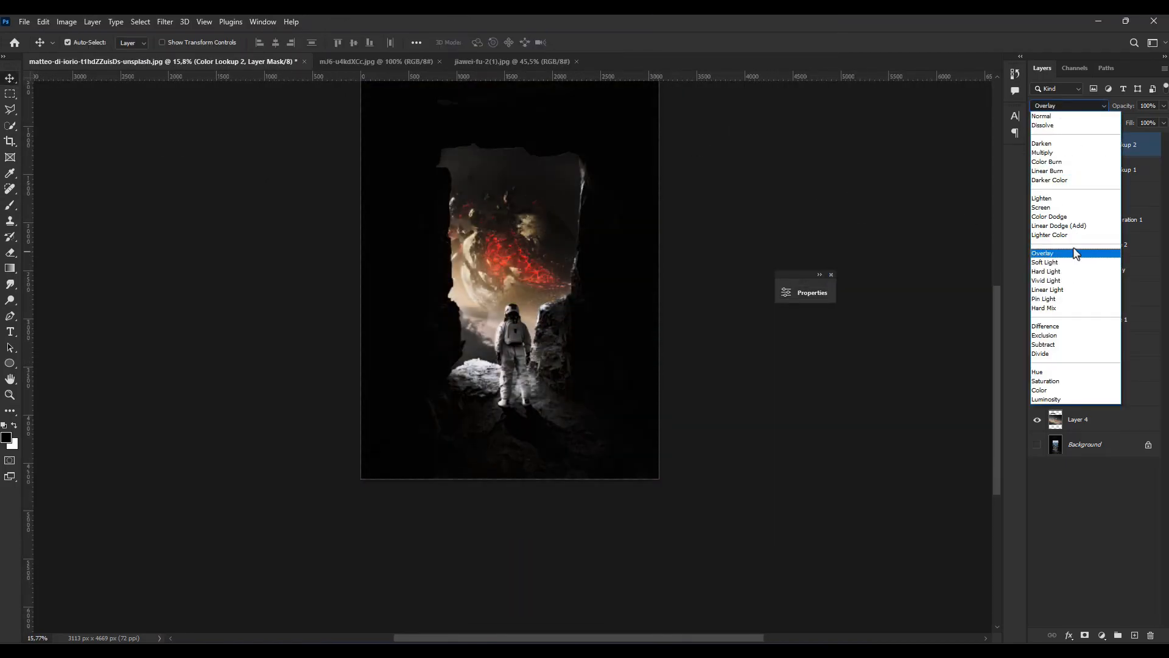
left_click(1071, 253)
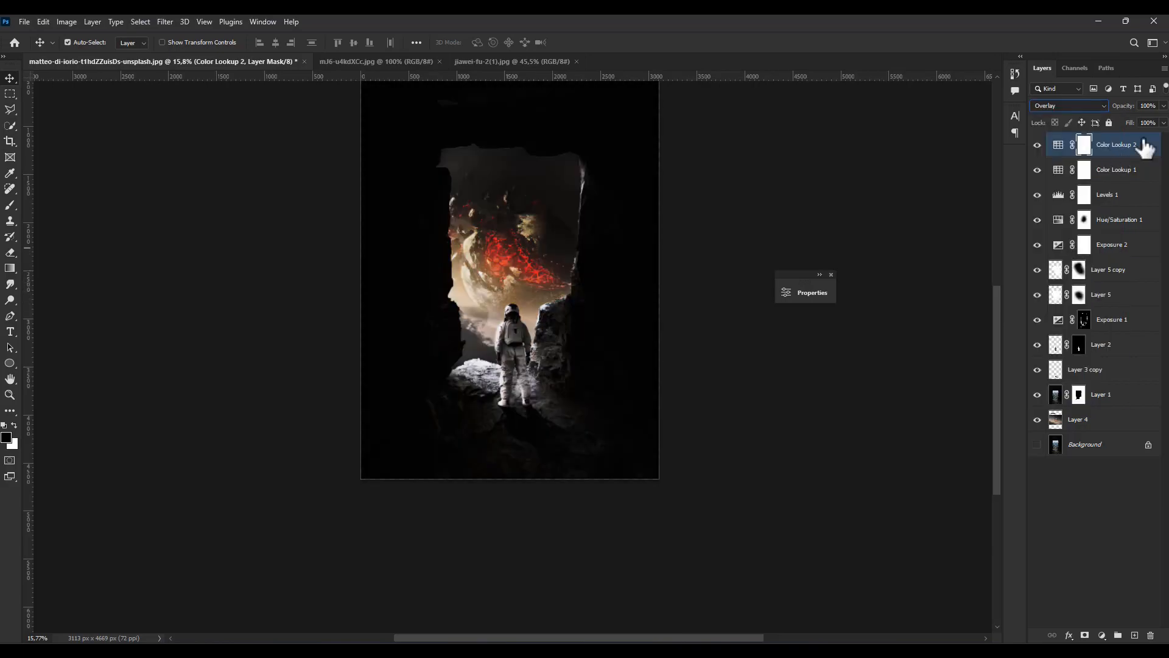
left_click(1108, 119)
scroll(792, 210, "down", 8)
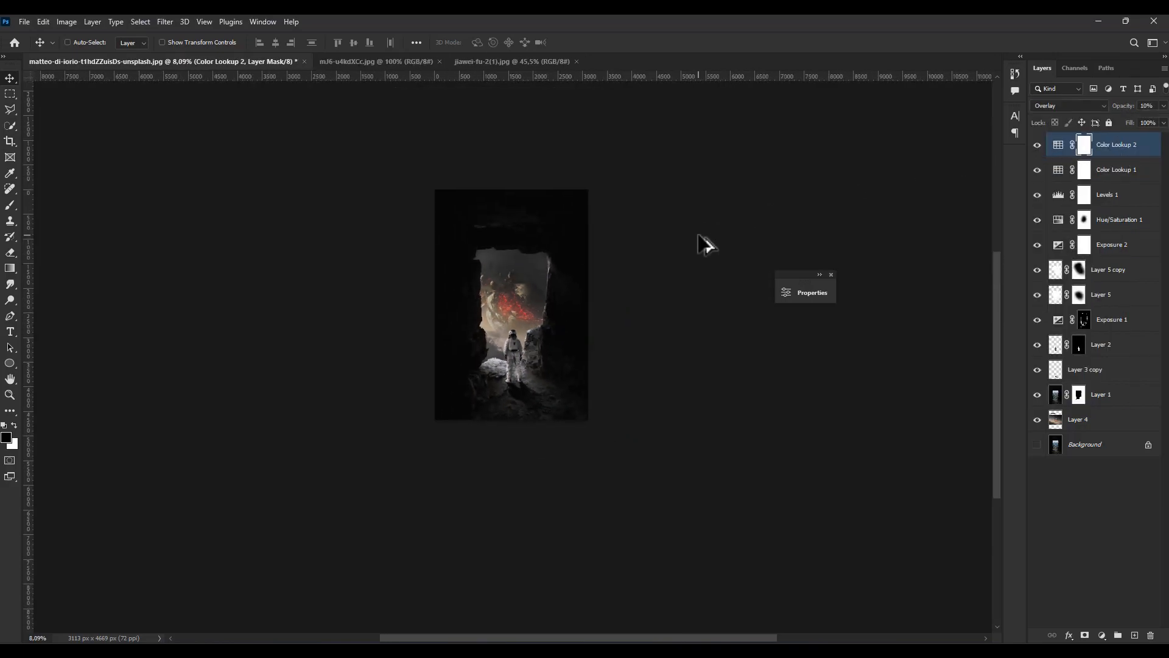
scroll(499, 280, "up", 5)
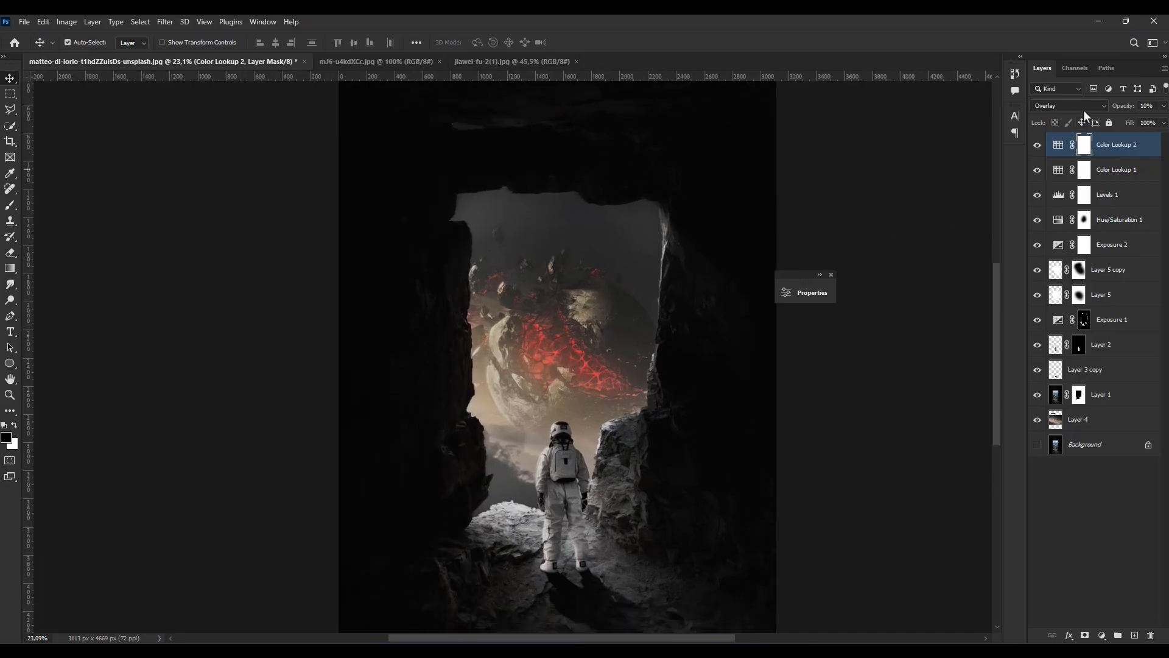
left_click(1083, 108)
left_click(1062, 179)
Add a Color Balance adjustment layer with midtones at Cyan-Red -9, Magenta-Green +1 and Yellow-Blue +10, and check the composite with and without it.
left_click(1101, 635)
left_click(1093, 525)
left_click_drag(868, 270, 898, 259)
left_click_drag(863, 327, 871, 366)
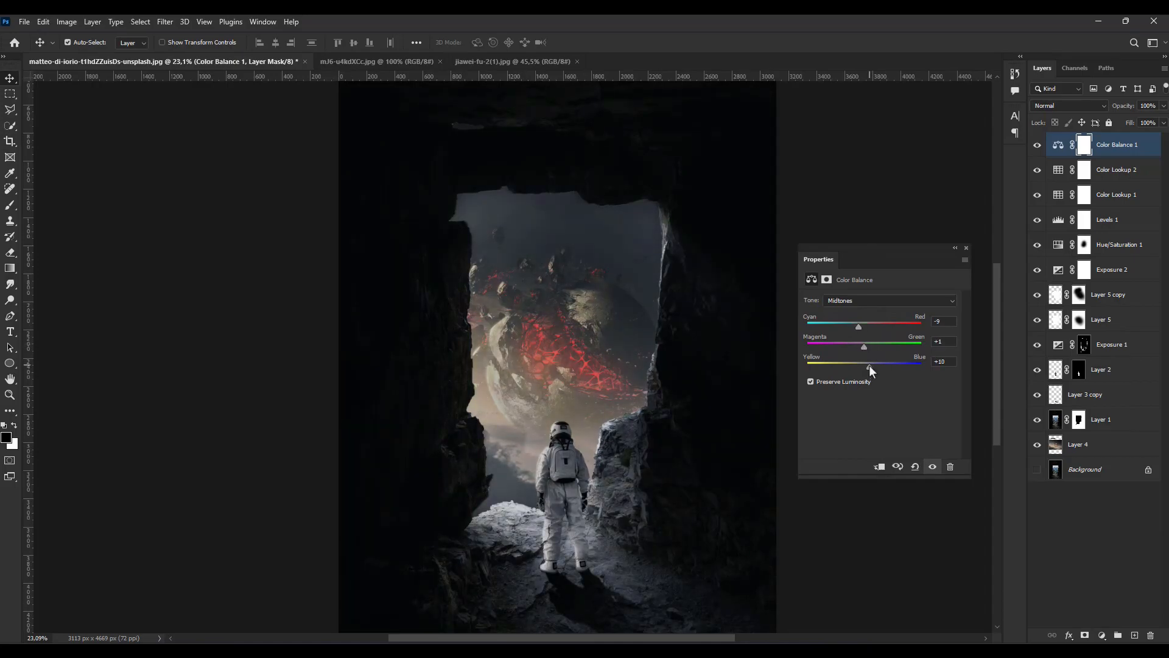
left_click(965, 248)
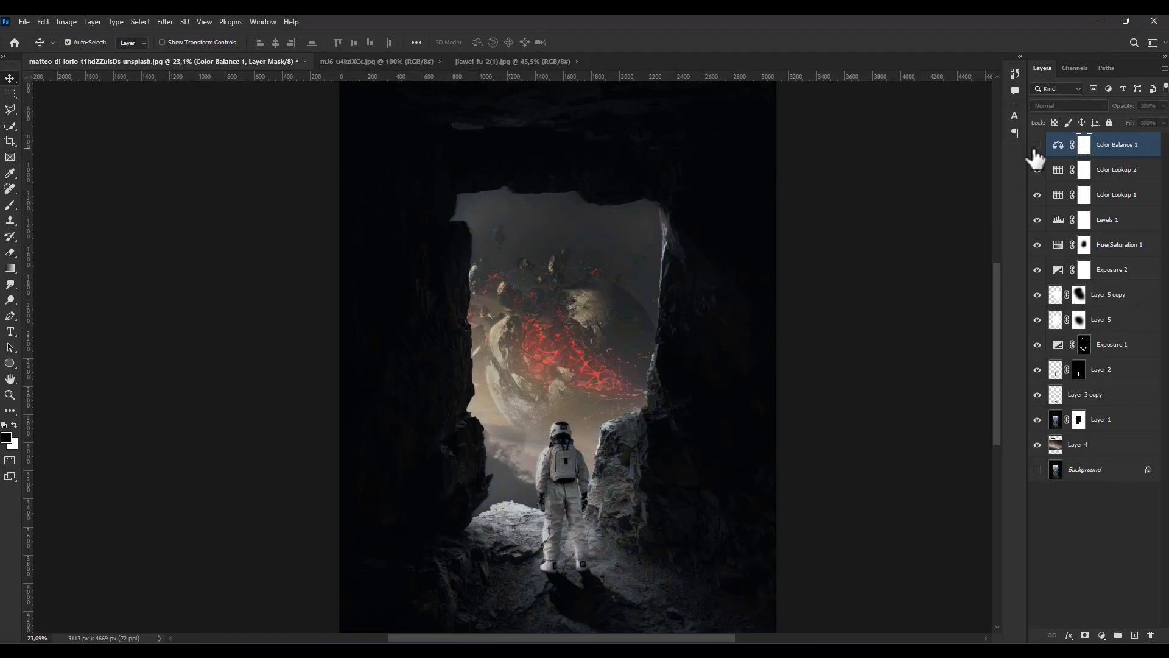
scroll(670, 298, "down", 5)
scroll(767, 371, "up", 3)
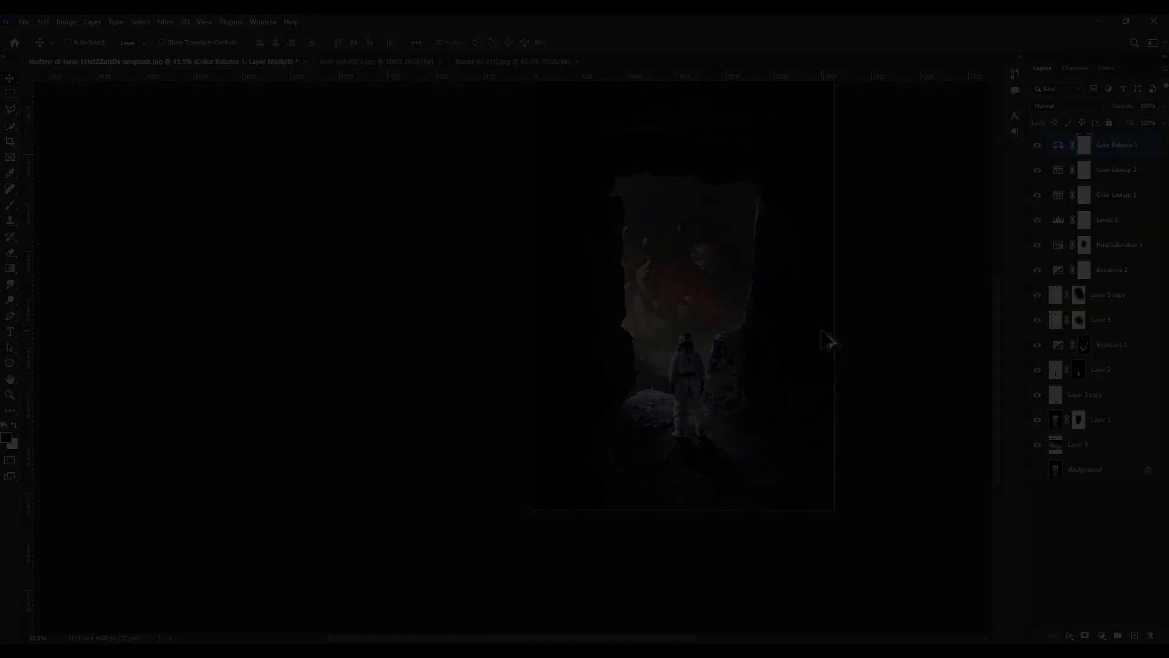